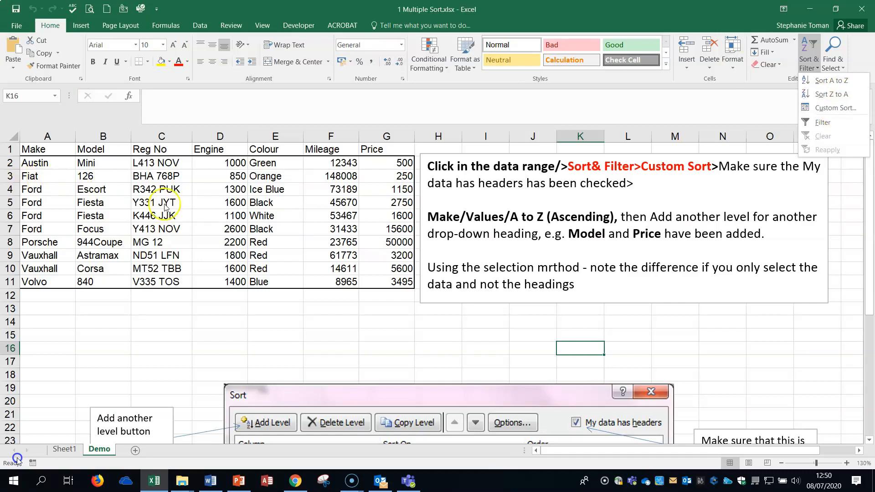
- Open the custom sort for the car list, delete the Make, Model and Price sort levels, and confirm
left_click(169, 202)
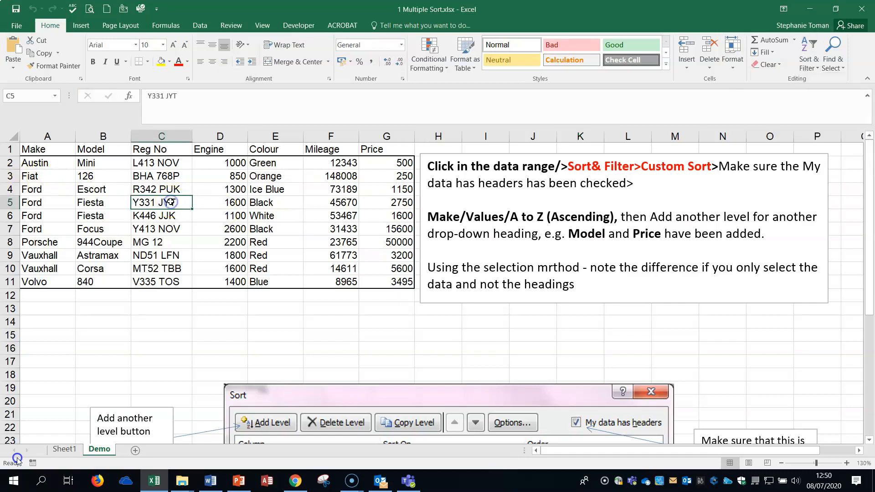
left_click(810, 66)
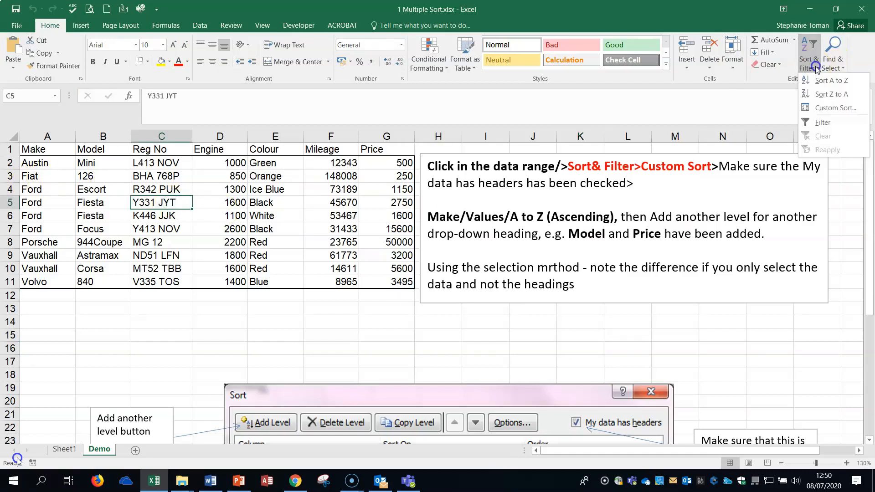
left_click(837, 109)
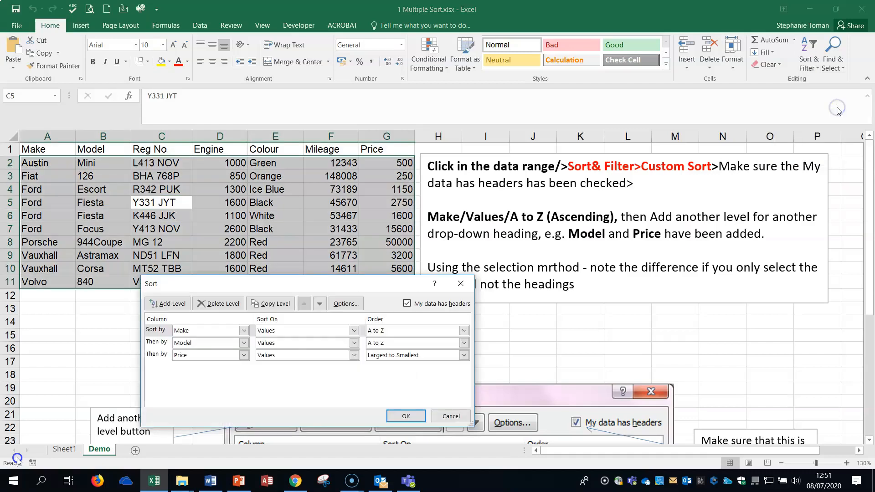
left_click_drag(372, 285, 646, 258)
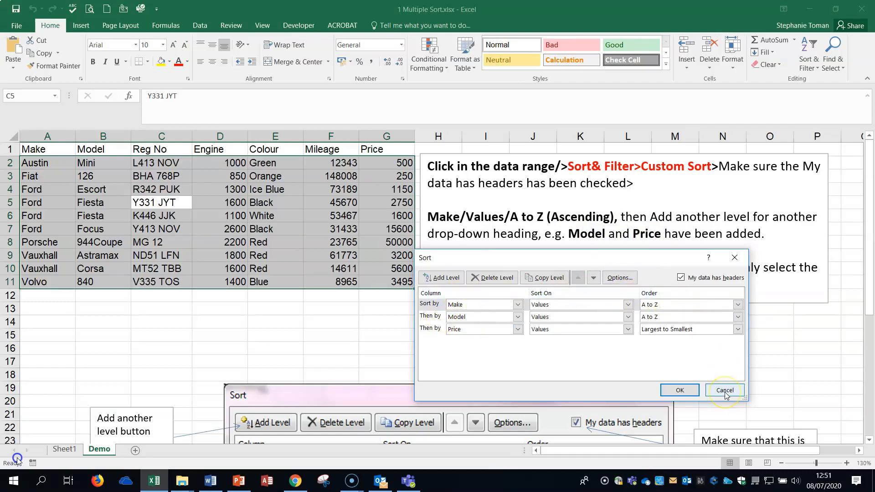
left_click(493, 278)
left_click(494, 278)
left_click(494, 278)
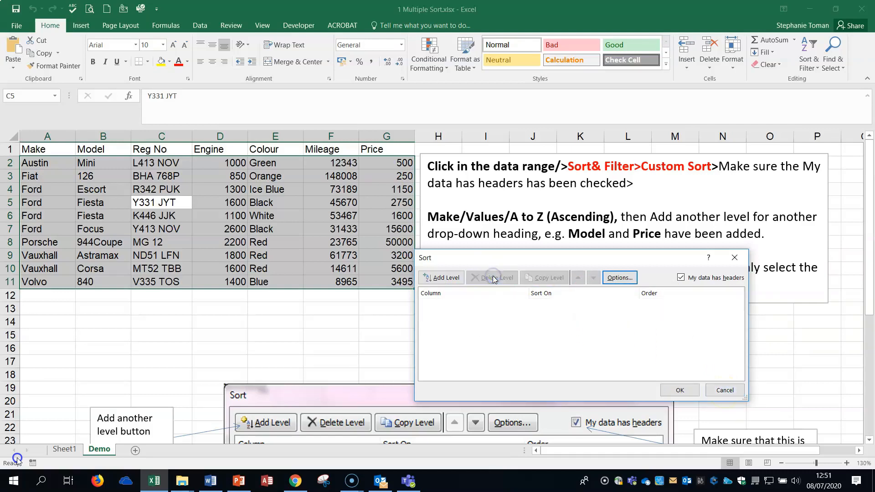
left_click(679, 390)
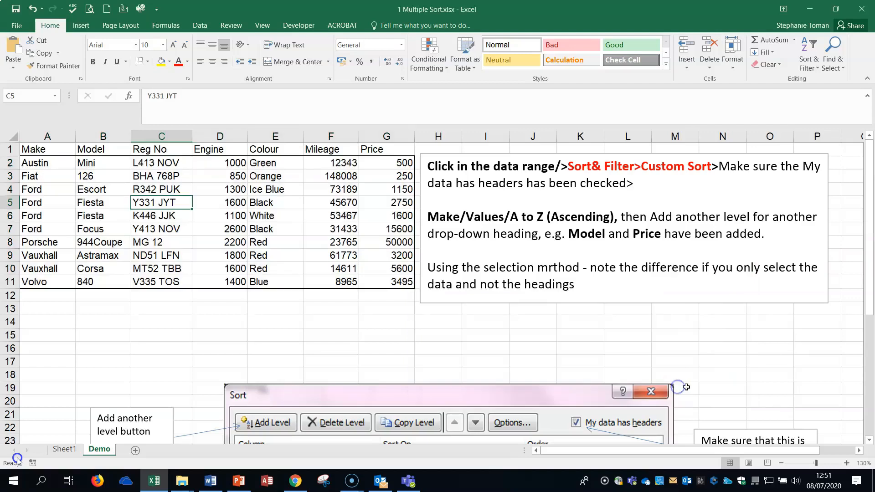
- Start a custom sort of the car list by Make, on values from A to Z, with the data marked as having headers
left_click(175, 225)
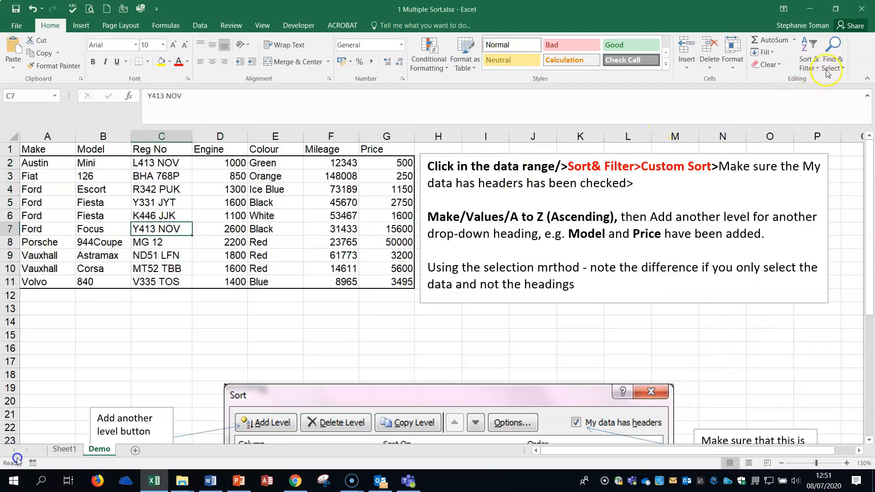
left_click(809, 64)
left_click(823, 109)
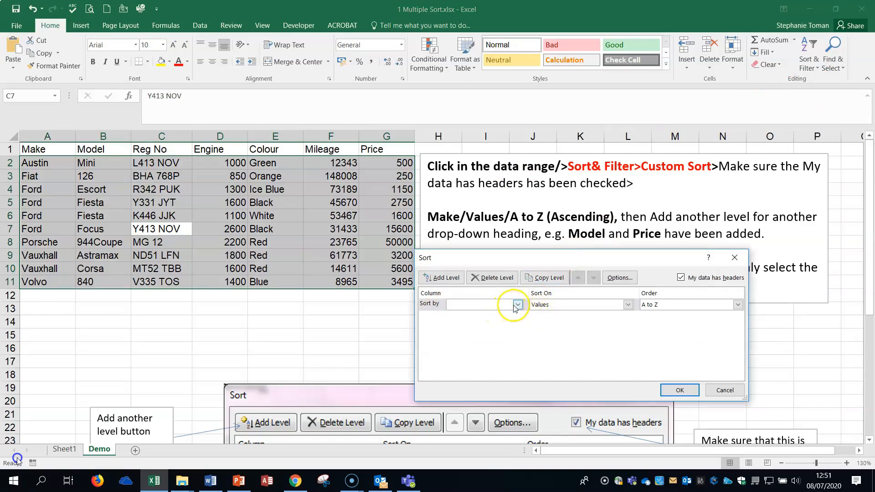
left_click(518, 305)
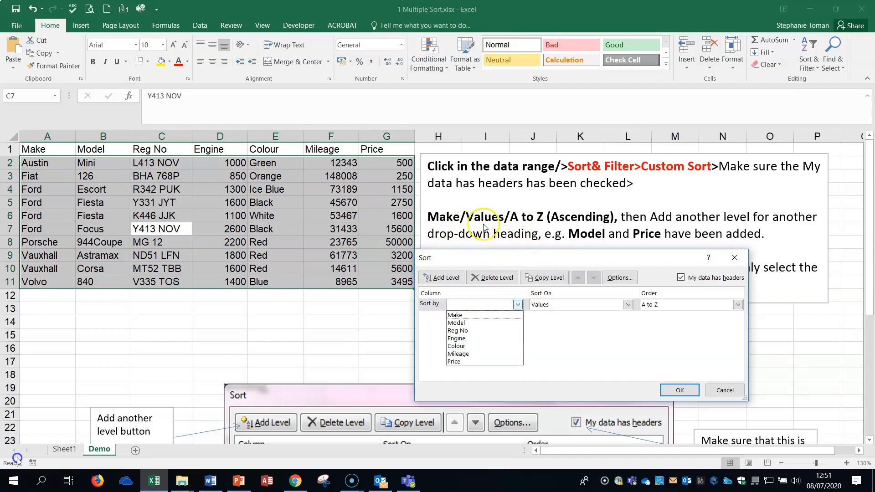
left_click(461, 316)
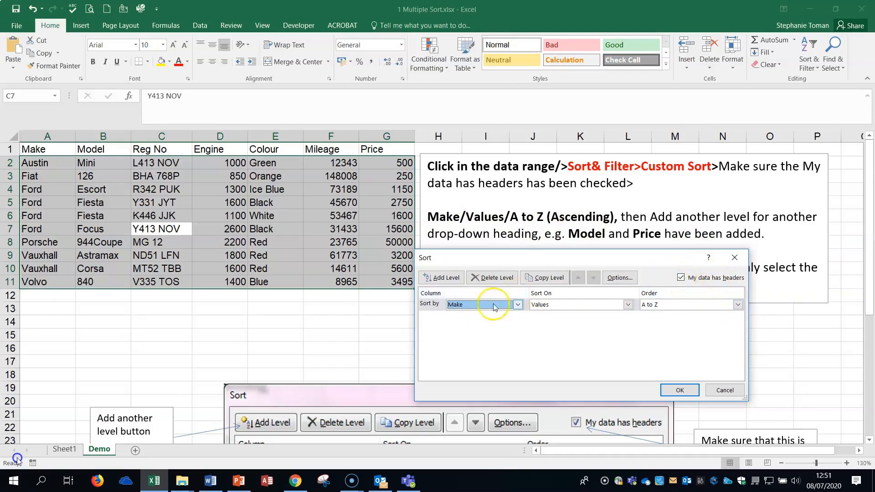
left_click(682, 278)
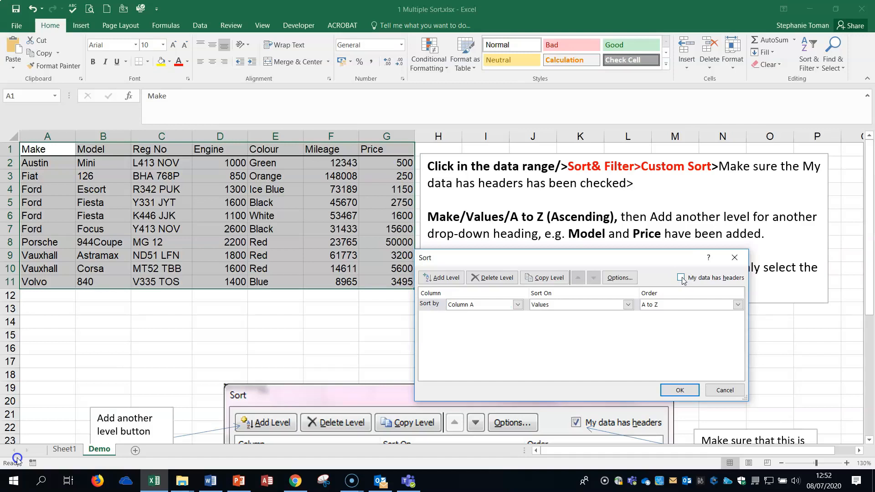
left_click(682, 278)
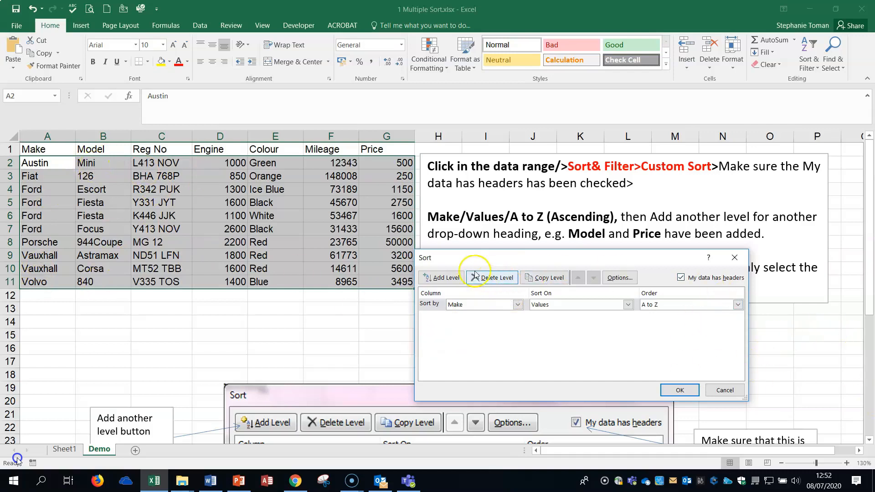
- Add sort levels for Model from A to Z and Price from smallest to largest, and apply the sort
left_click(442, 278)
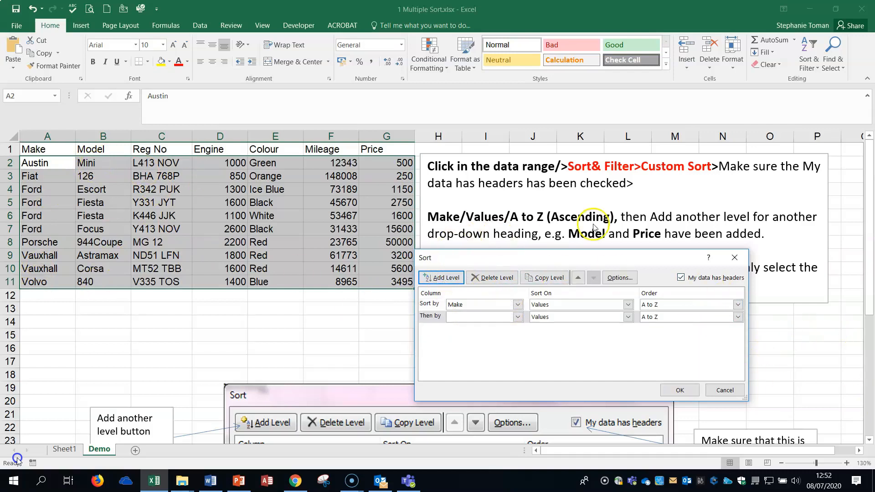
left_click(518, 316)
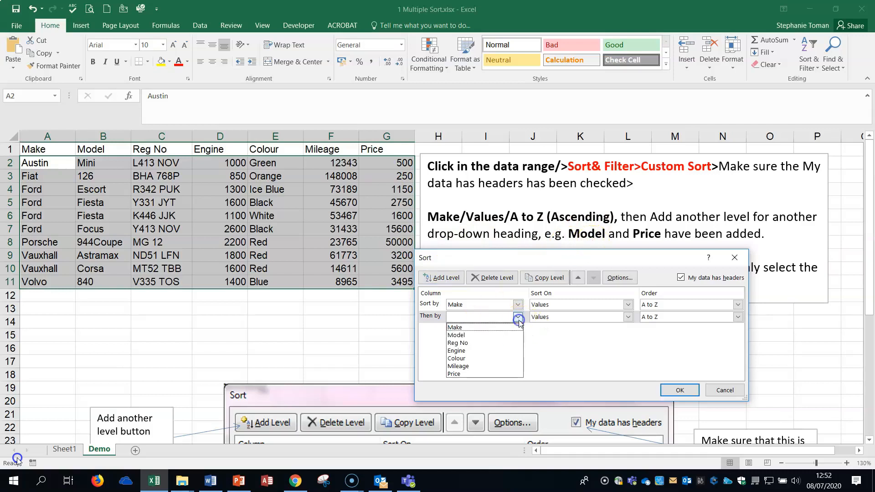
left_click(488, 336)
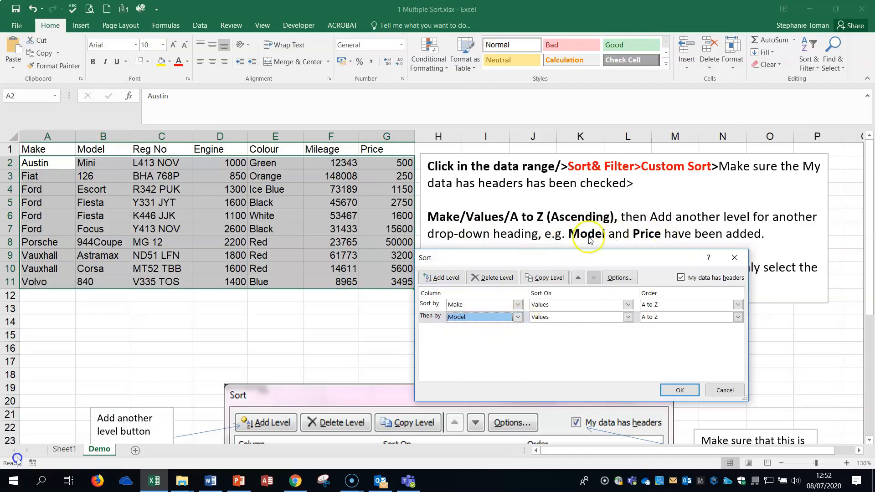
left_click_drag(661, 258, 662, 302)
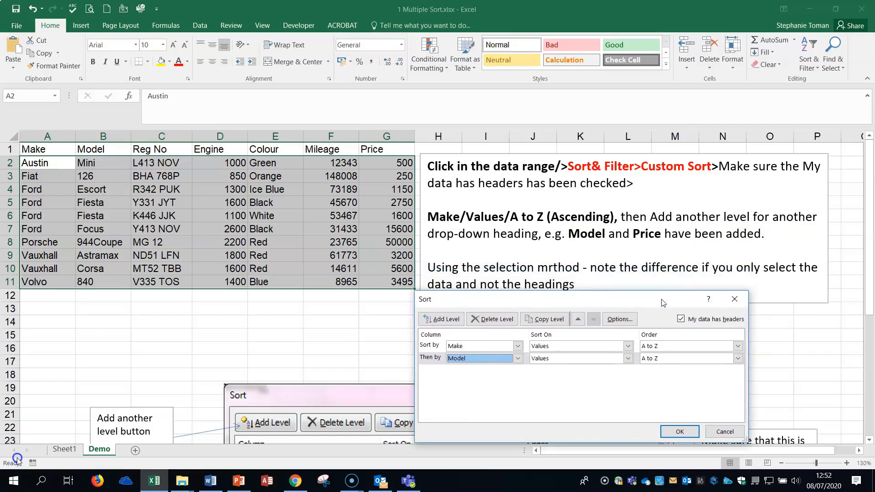
left_click(437, 316)
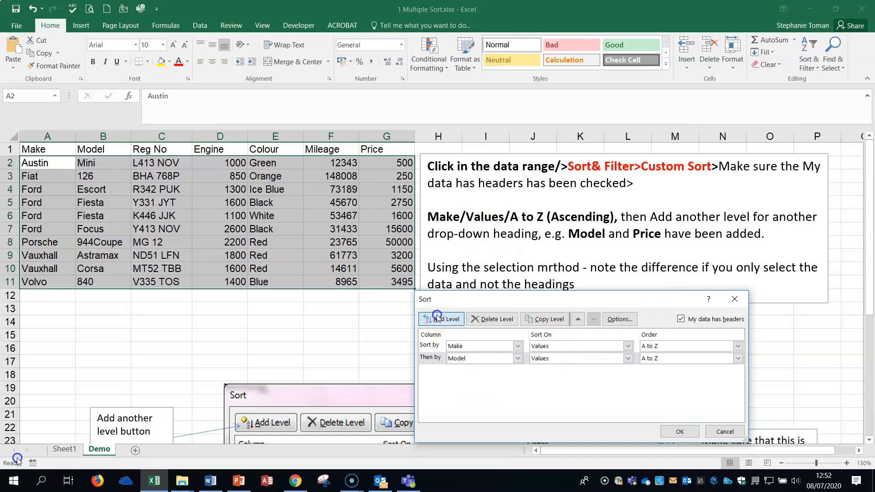
left_click(518, 371)
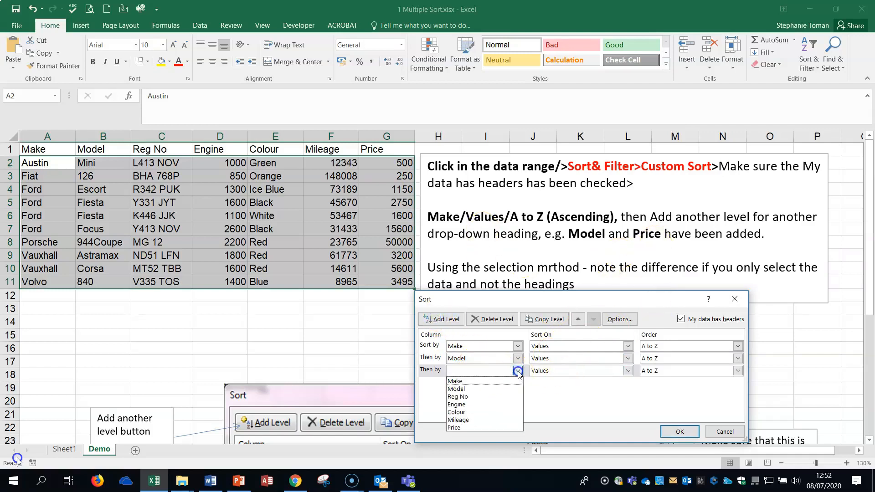
left_click(486, 432)
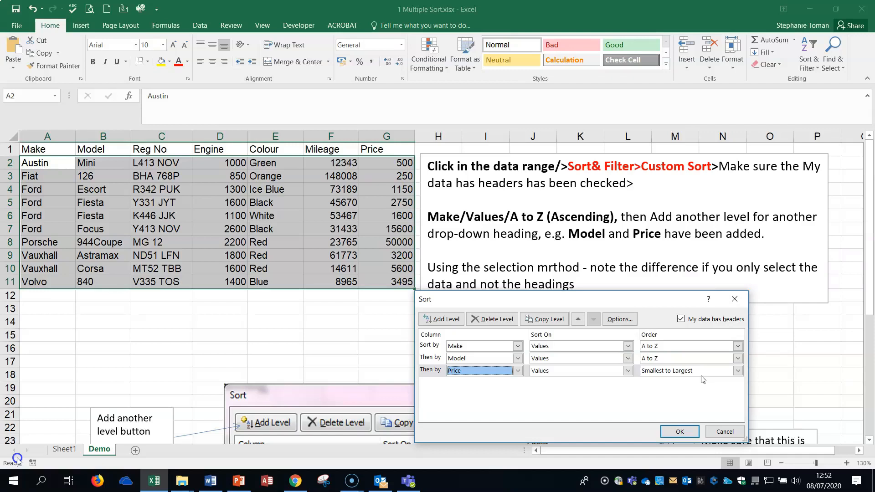
left_click(679, 432)
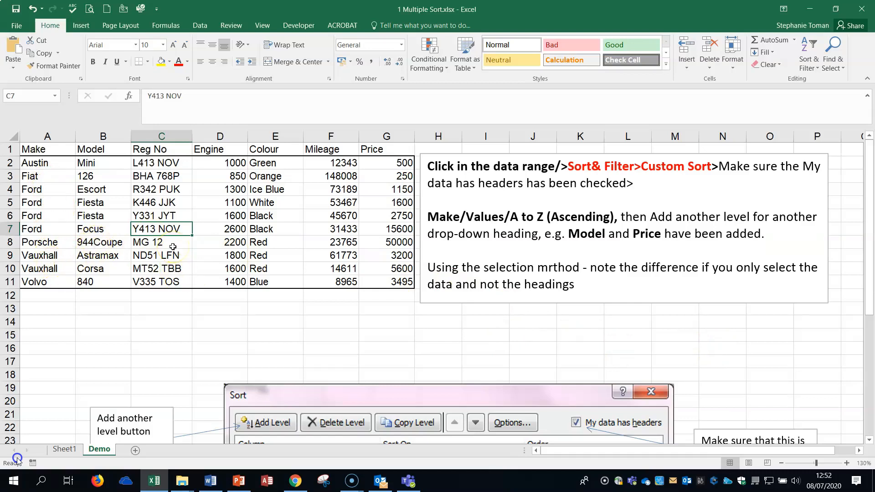
left_click(63, 458)
left_click(394, 362)
left_click(388, 341)
left_click(99, 449)
scroll(540, 359, "down", 3)
scroll(539, 359, "down", 2)
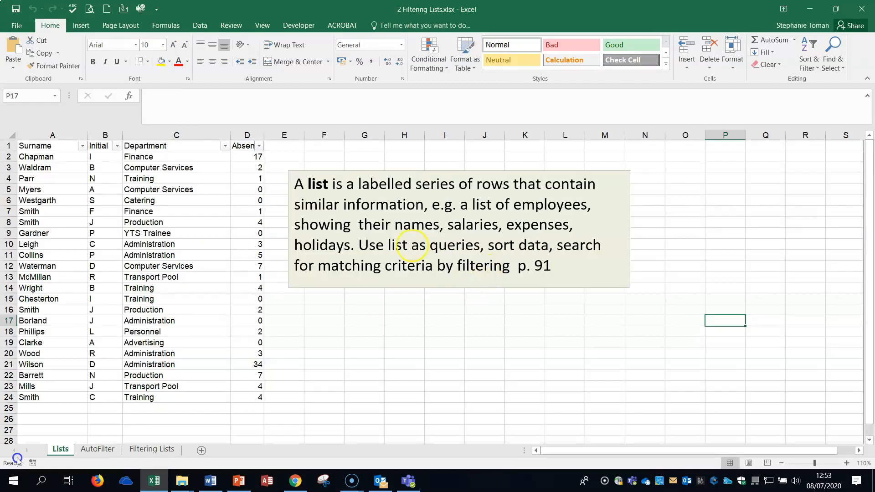
- Turn off the filter buttons on the employee list and try to turn them on with an empty cell selected
left_click(201, 25)
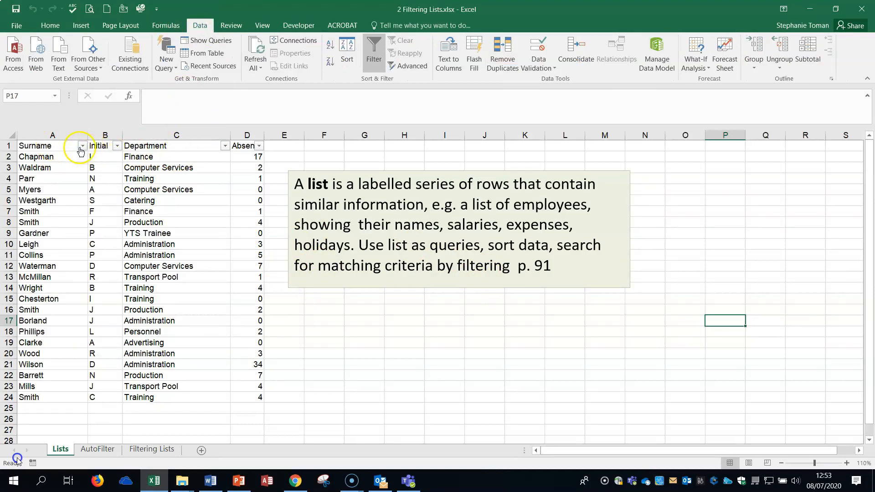
left_click(374, 51)
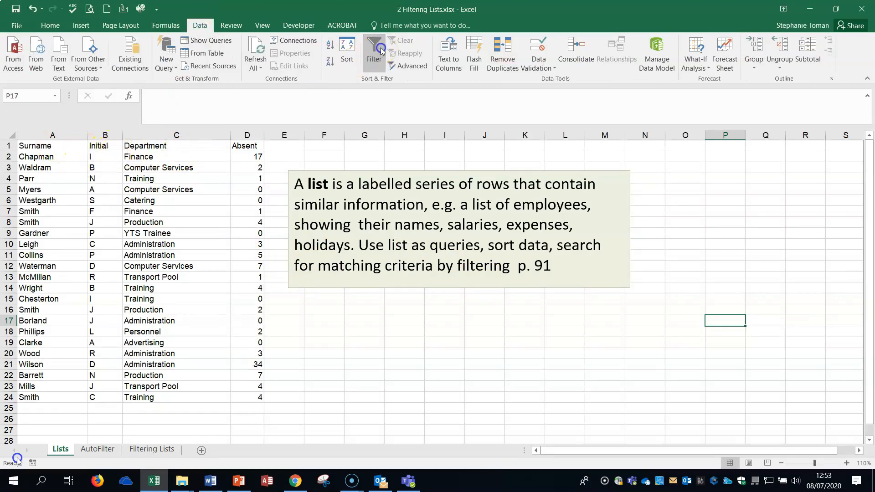
left_click(375, 51)
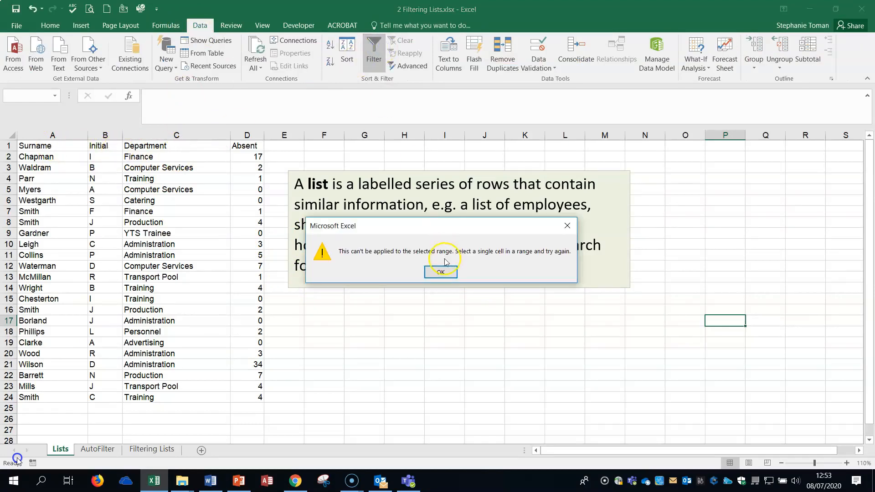
left_click(441, 273)
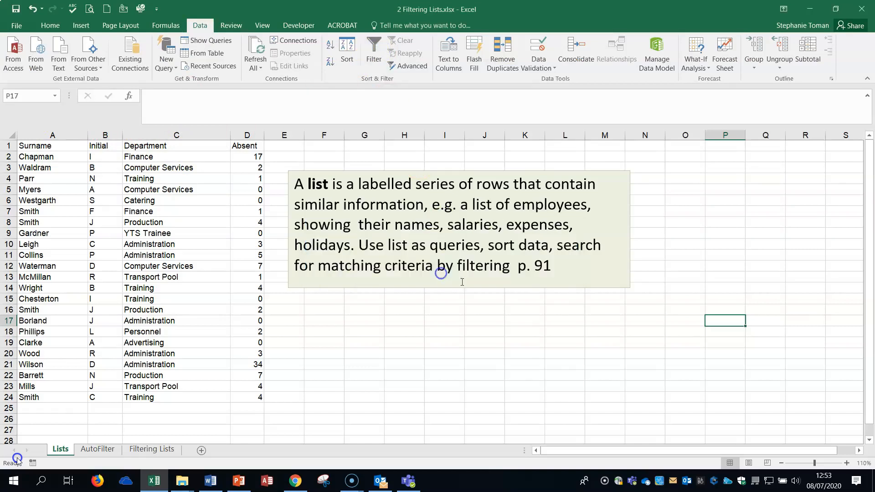
- Turn the employee list's filter buttons on and off again with the Department heading selected
left_click(110, 190)
left_click(147, 145)
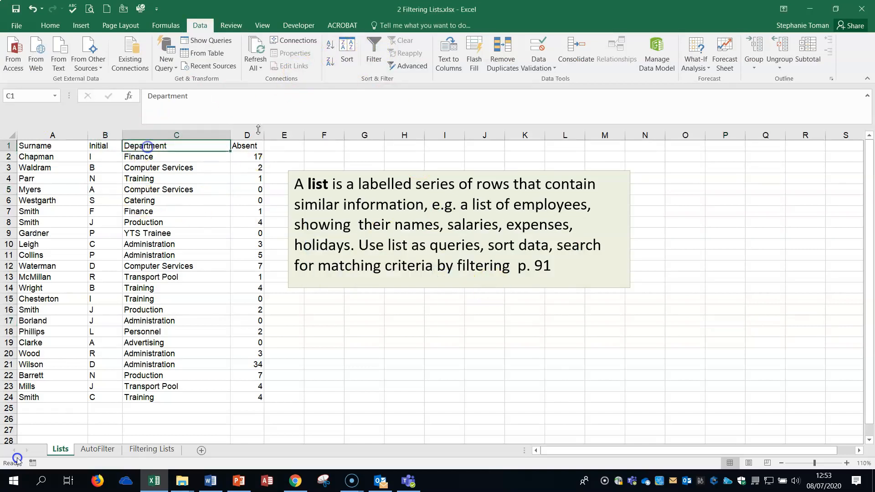
left_click(371, 54)
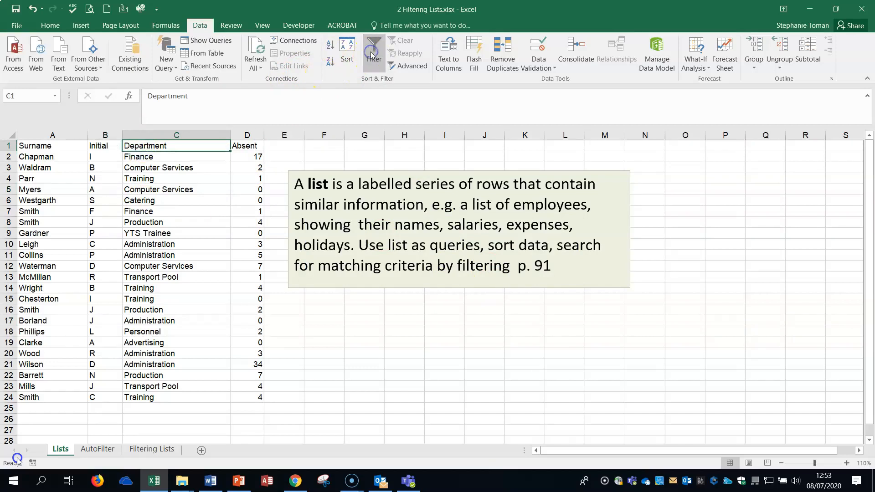
left_click(371, 54)
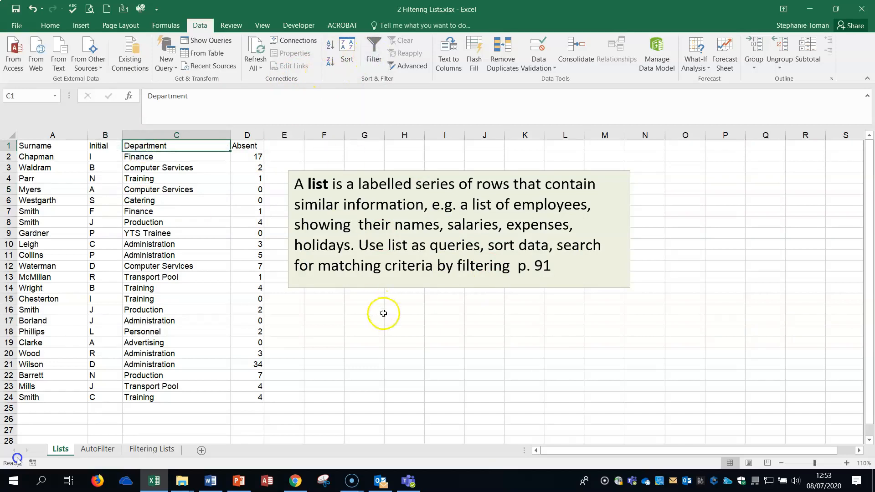
- Try to turn on filtering from empty cell G16, and turn on the list's filter buttons from cell D7 instead
left_click(378, 312)
left_click(380, 54)
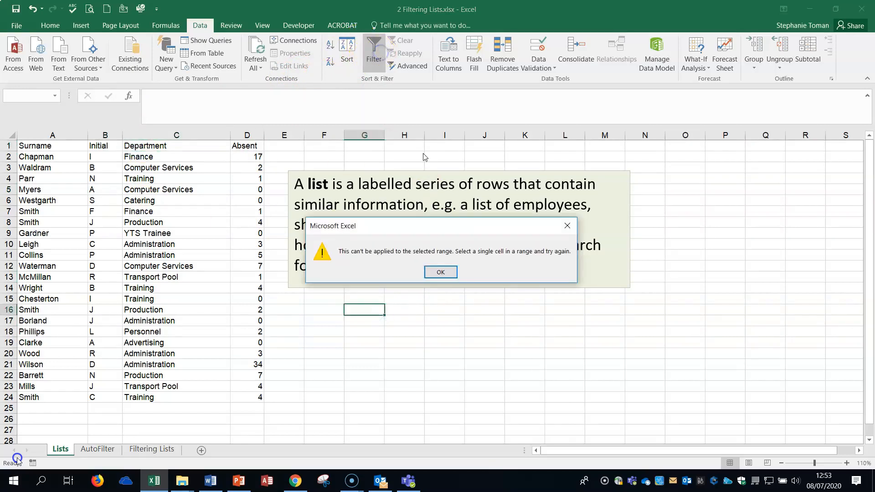
left_click(446, 271)
left_click(246, 210)
left_click(379, 51)
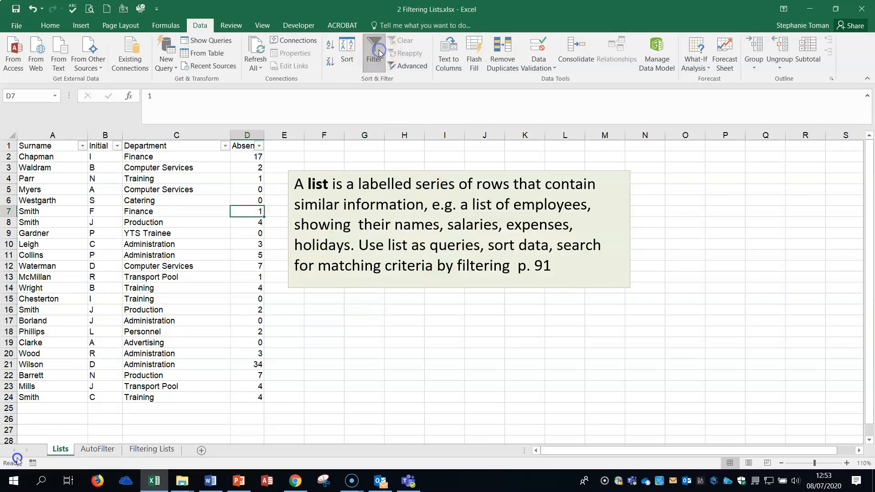
- Filter the Absent column to exclude the values 0, 1 and 2, and clear the filter again
left_click(259, 146)
mouse_move(196, 228)
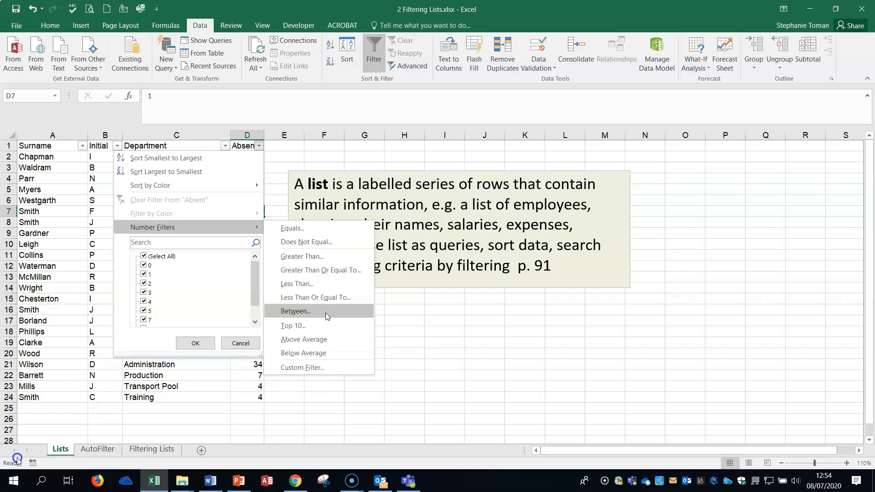
left_click(143, 273)
left_click(144, 266)
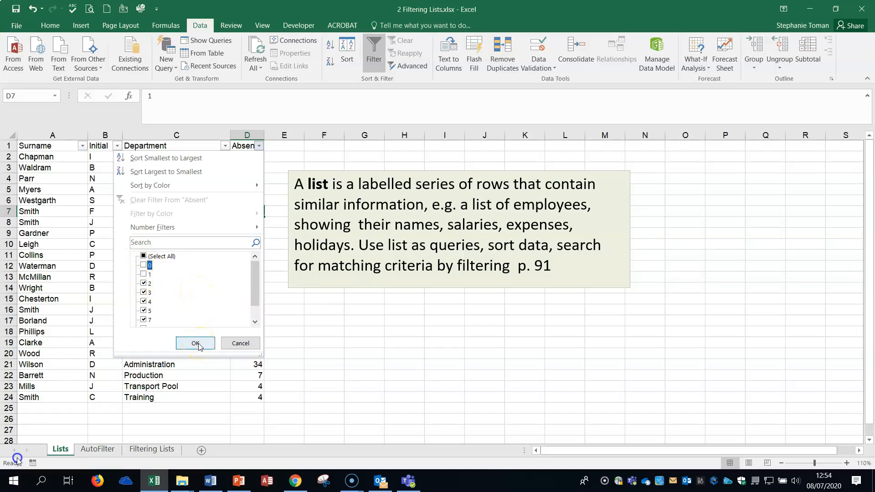
left_click(143, 283)
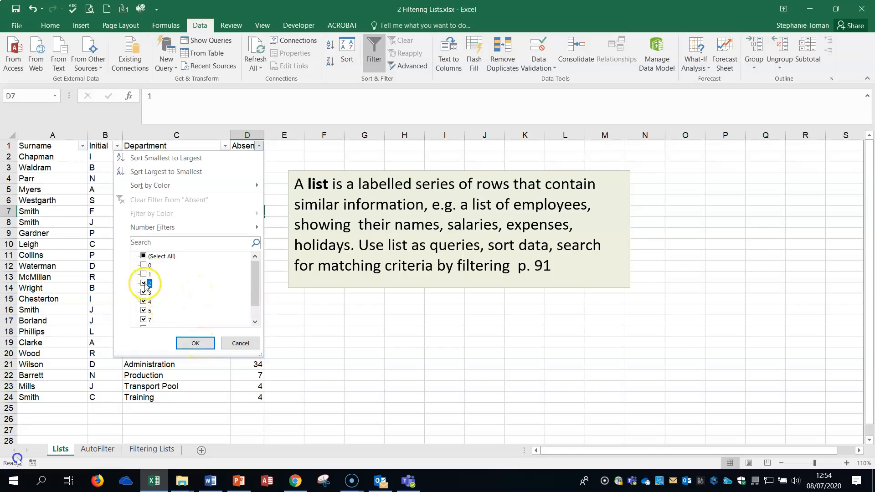
left_click(189, 344)
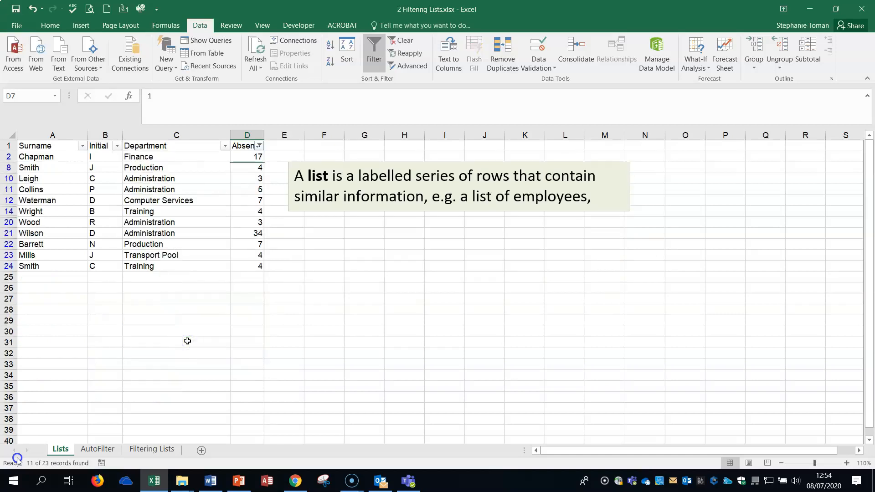
left_click(403, 41)
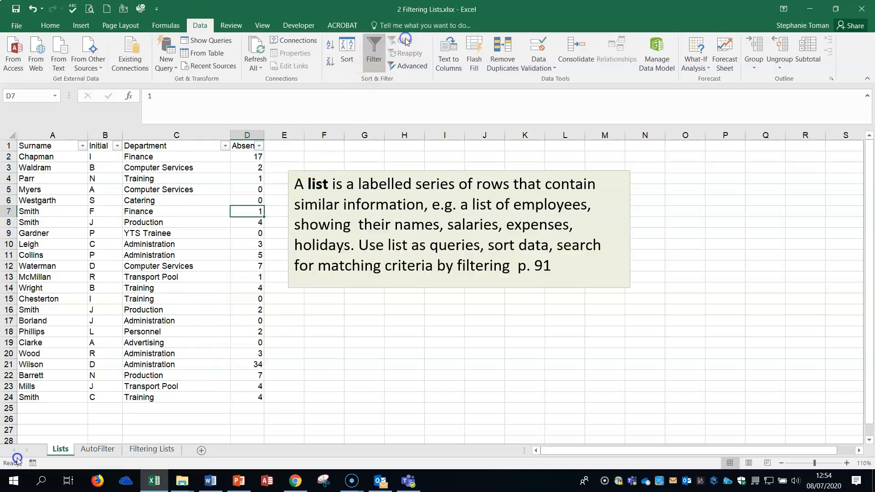
- Filter the Absent column to values greater than or equal to 2, and clear the filter again
left_click(259, 145)
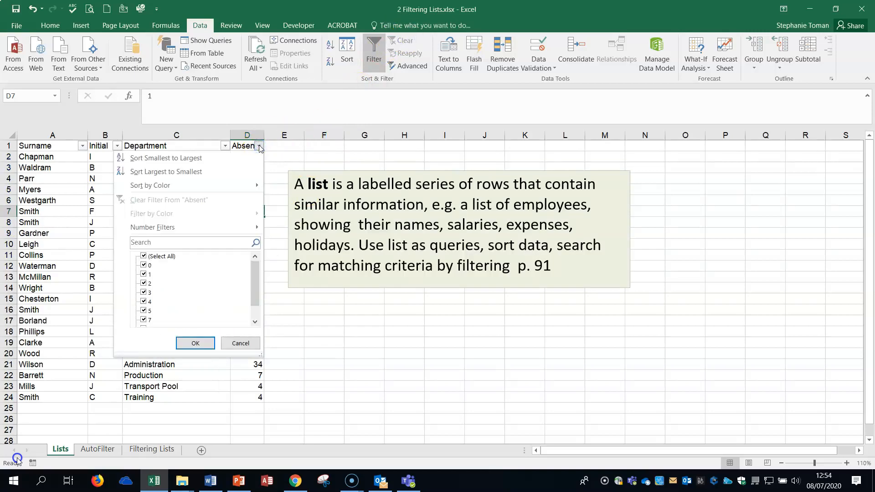
left_click(219, 228)
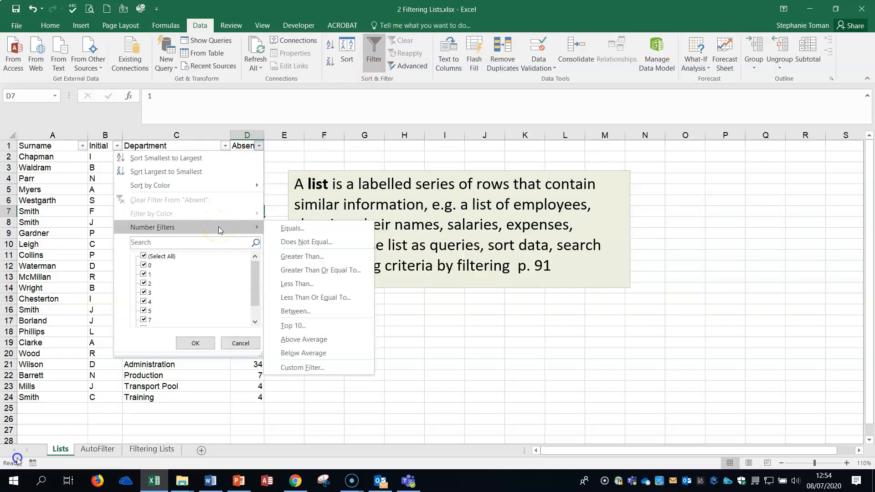
left_click(338, 270)
type("2")
left_click(727, 416)
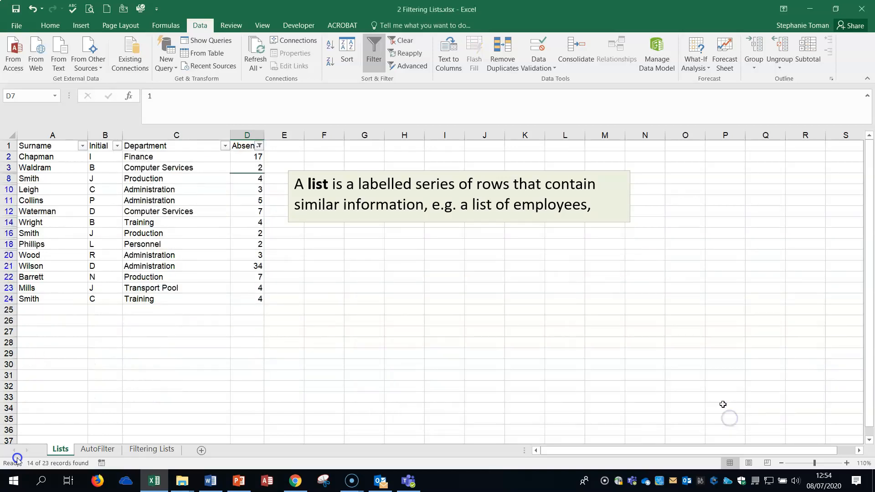
left_click(527, 276)
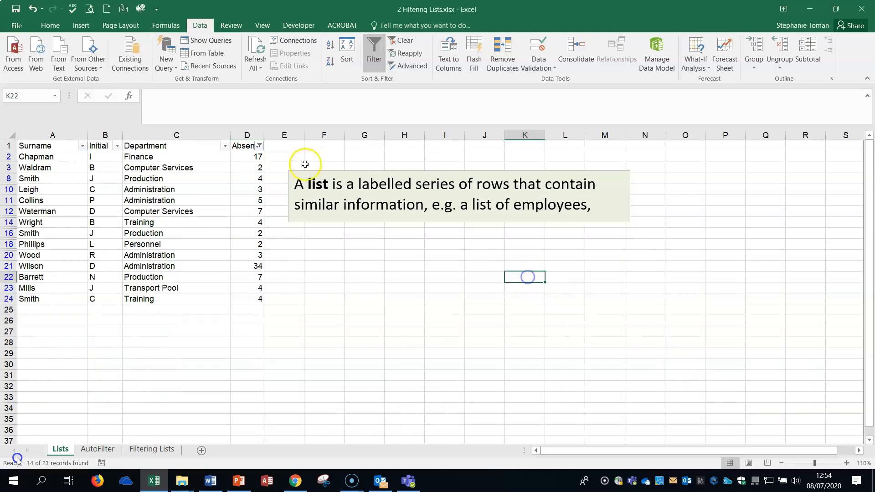
left_click(404, 40)
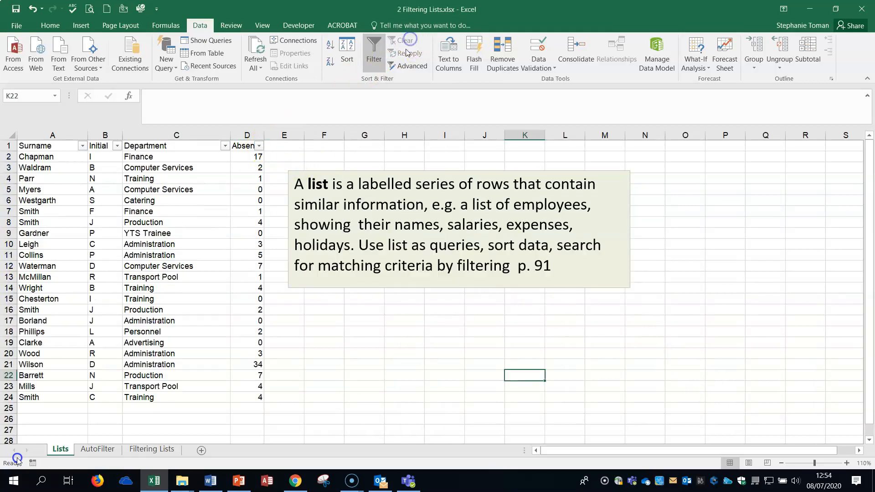
left_click(399, 309)
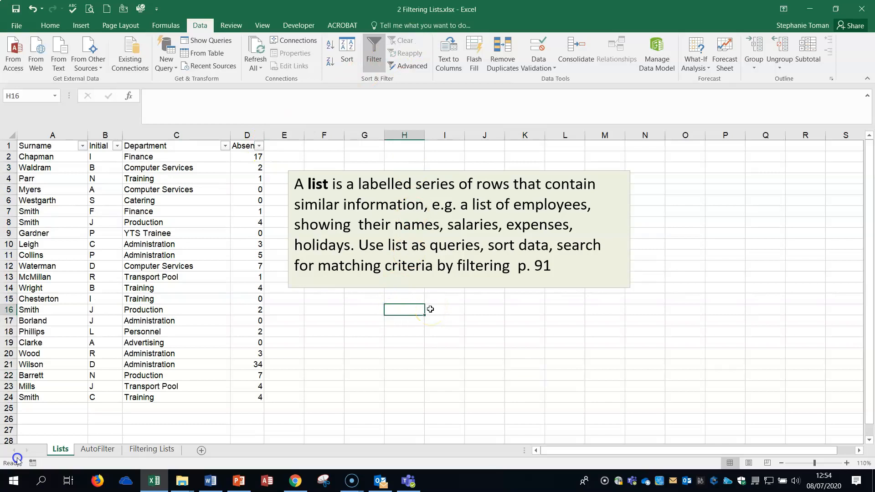
- Review the AutoFilter and Filtering Lists sheets, including their notes on filtering methods
left_click(100, 450)
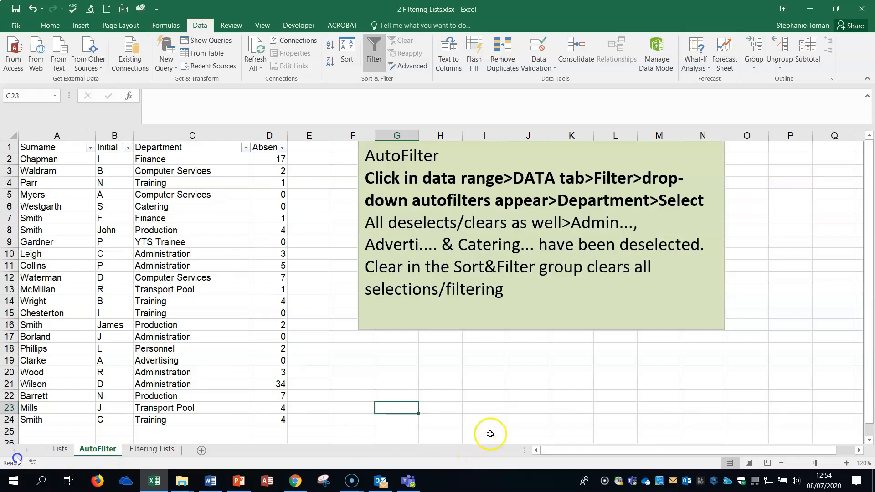
left_click(593, 415)
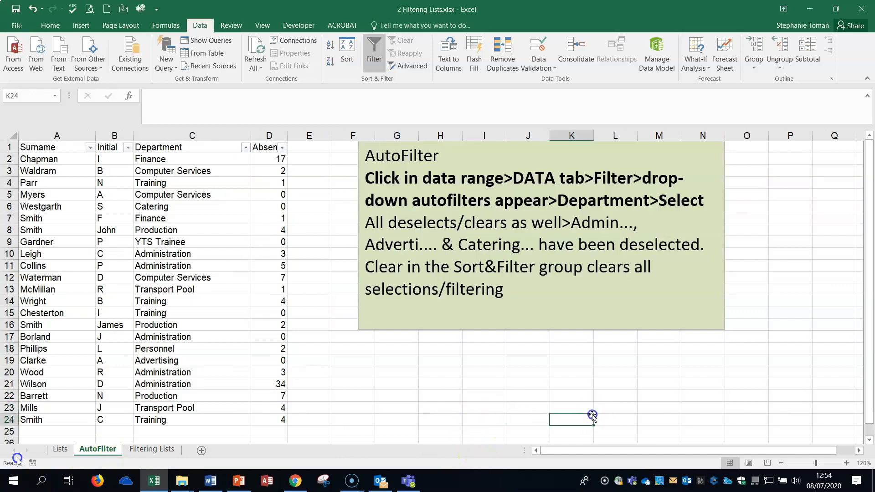
left_click(140, 175)
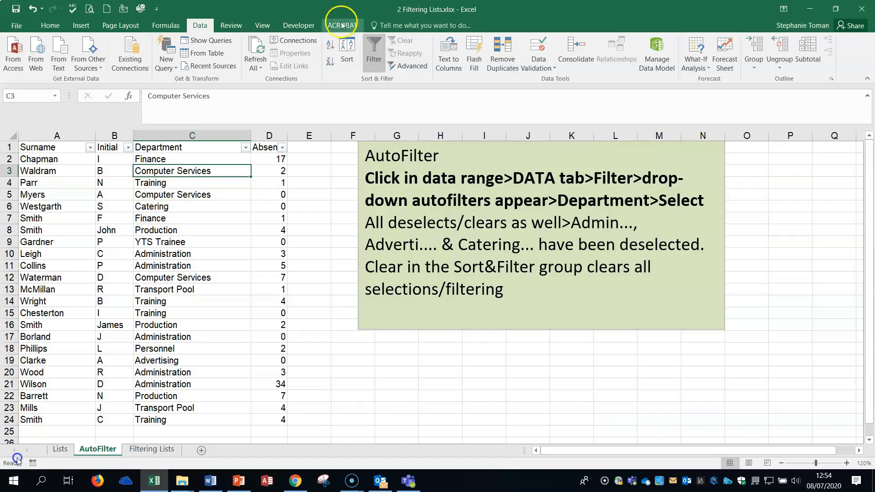
left_click(60, 449)
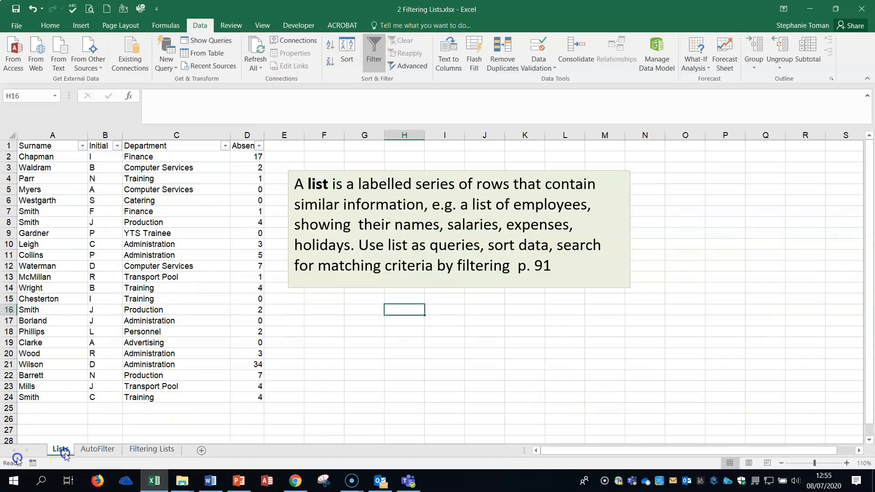
left_click(159, 455)
left_click(664, 297)
left_click(742, 288)
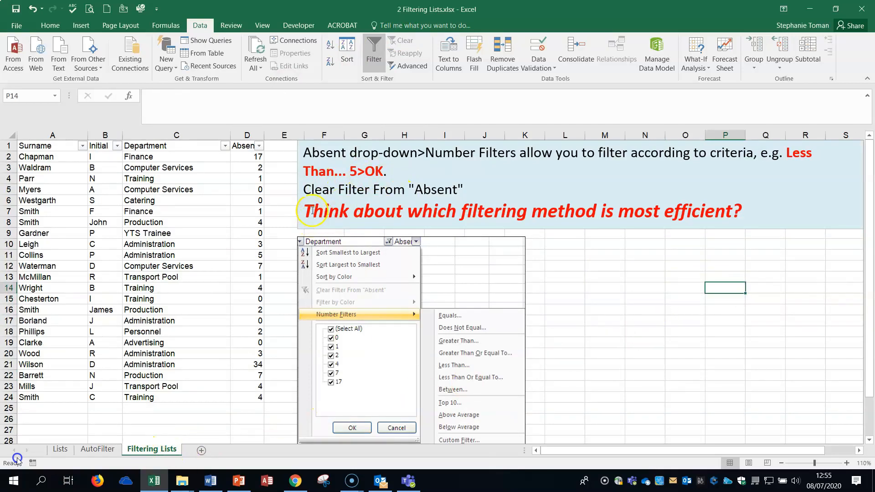
left_click(650, 356)
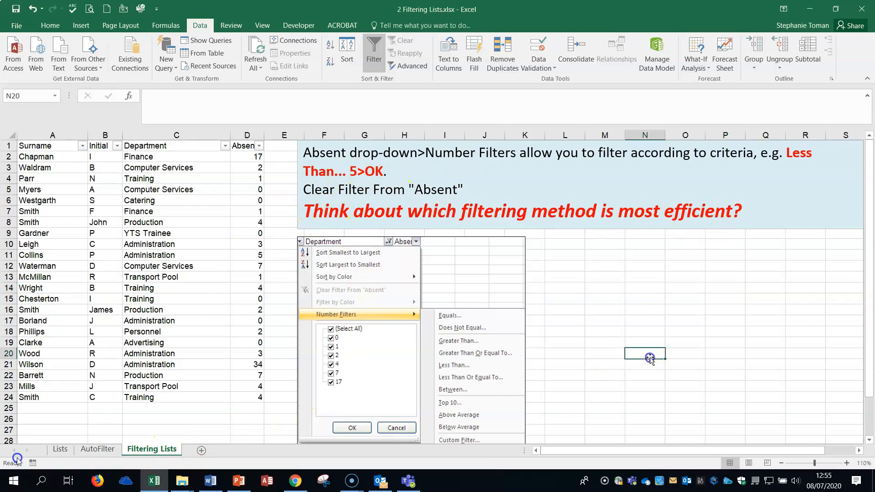
- Close the Filtering Lists workbook without saving and open 3 Advanced Filters.xlsx from the 11_12 Sorting_Lists folder
left_click(862, 9)
left_click(437, 254)
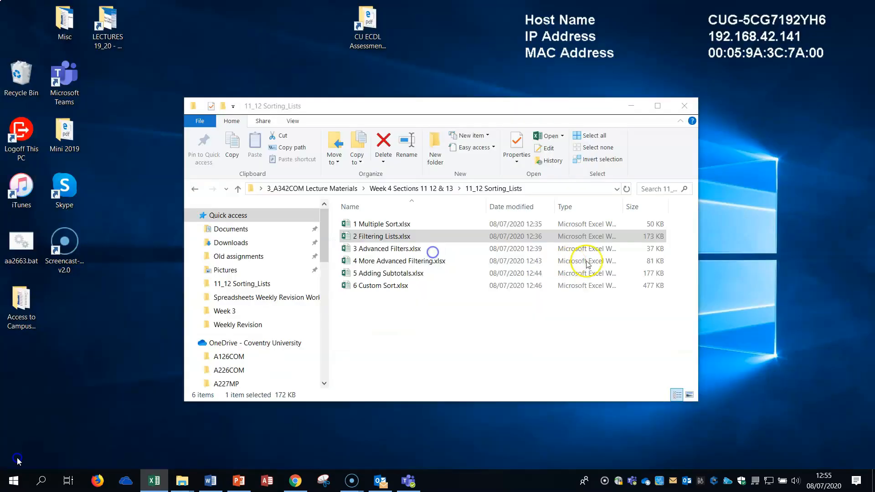
left_click(391, 249)
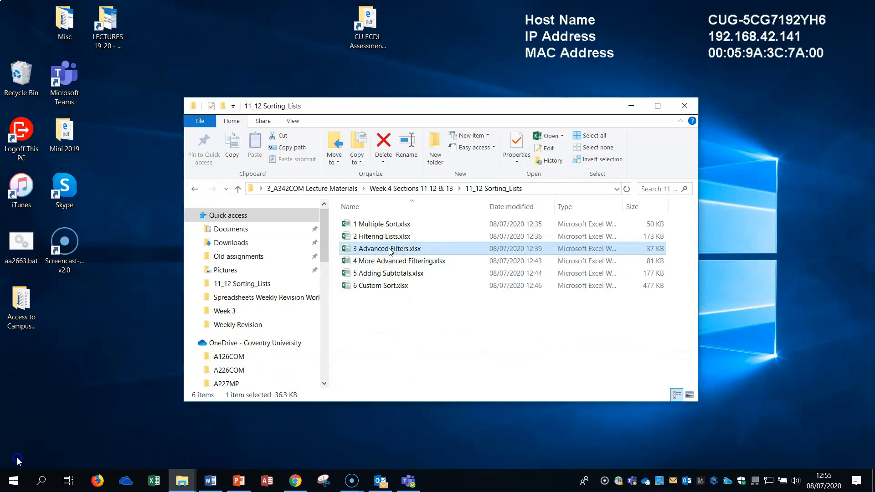
double_click(388, 249)
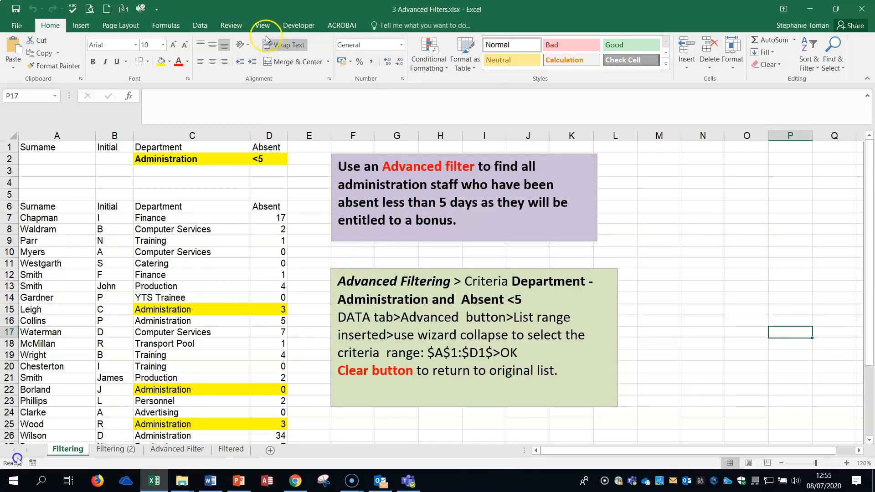
- Examine the Department and Absent criteria in cells C2 and D2 above the employee list on the Filtering sheet
left_click(199, 25)
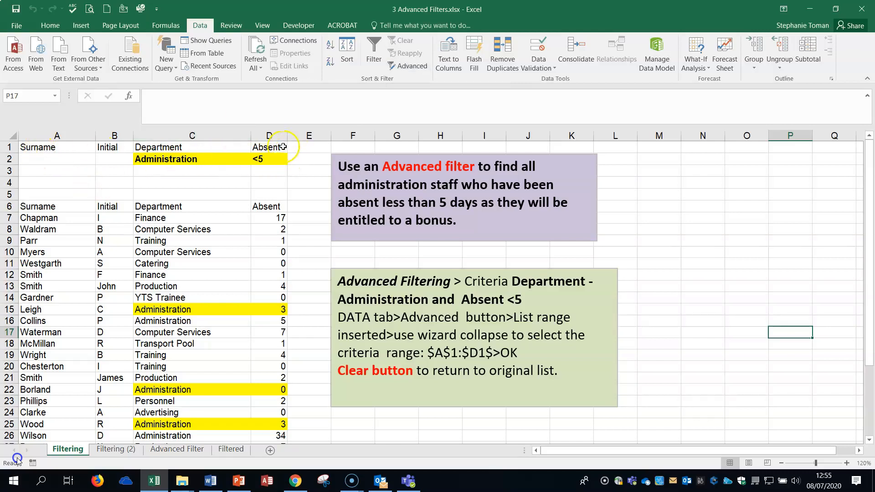
left_click(197, 161)
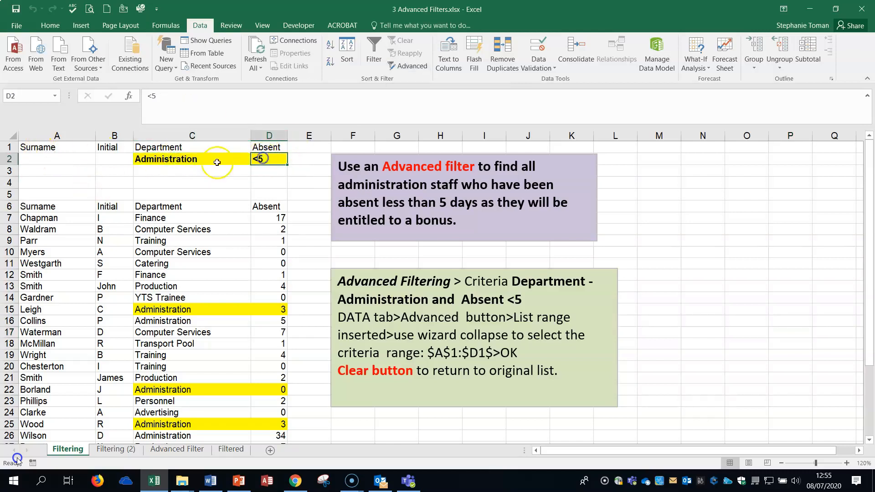
left_click(254, 159)
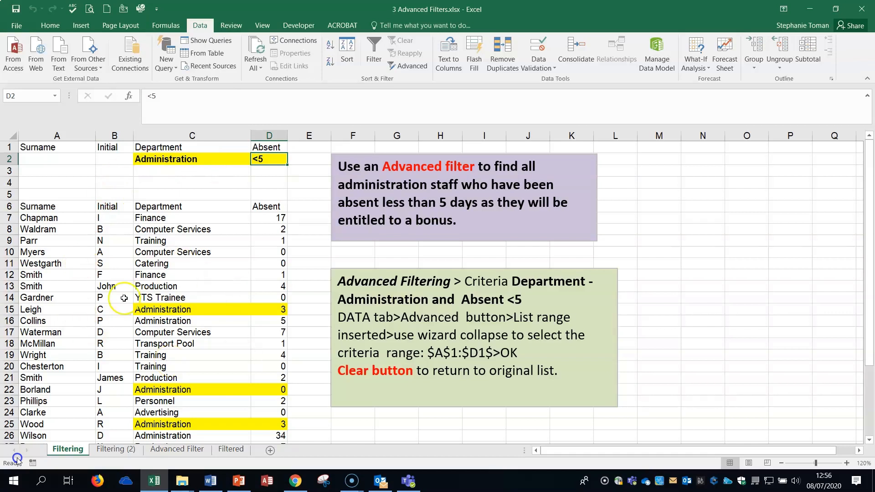
left_click(201, 158)
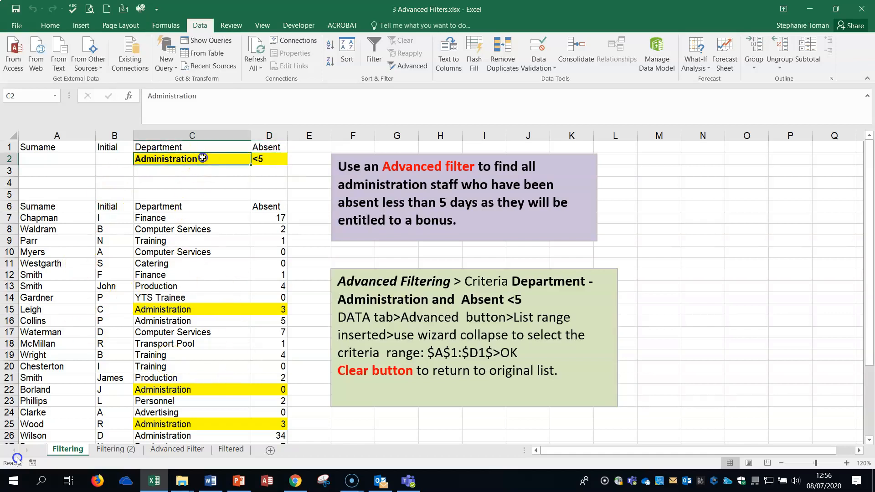
left_click(272, 158)
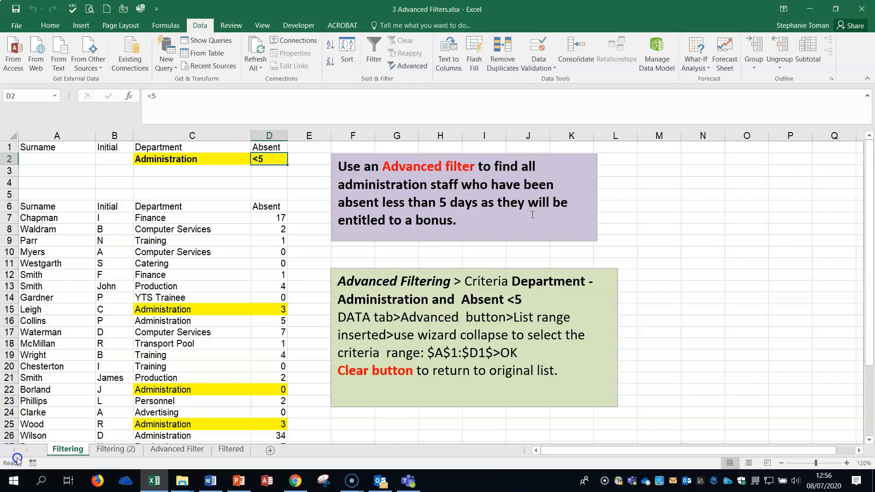
- Start an in-place Advanced Filter from a cell in the employee list, with the list range A6:D29
left_click(191, 298)
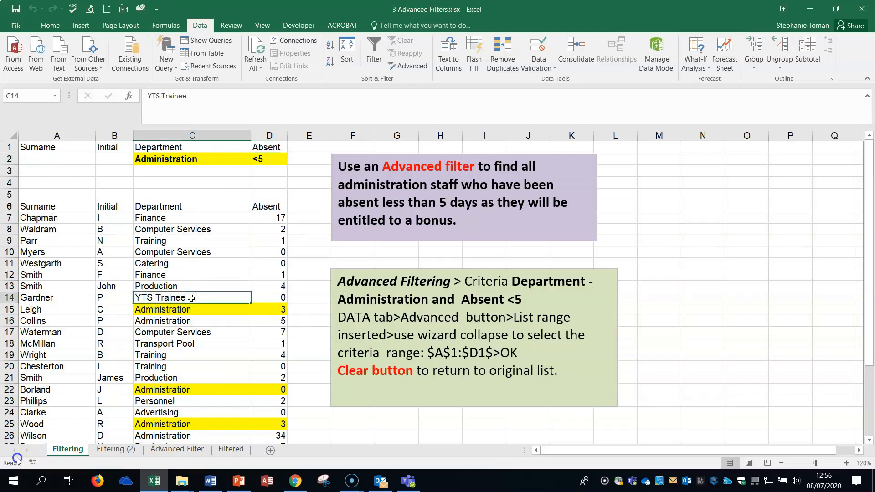
left_click(368, 62)
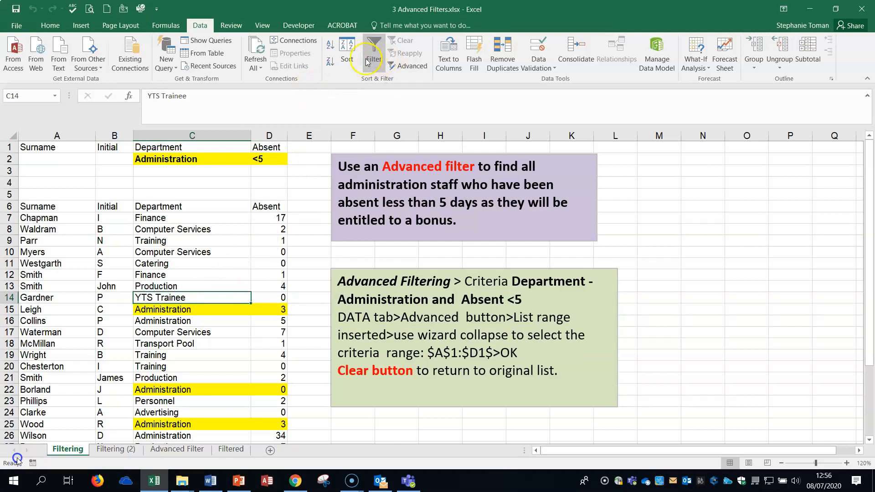
left_click(411, 66)
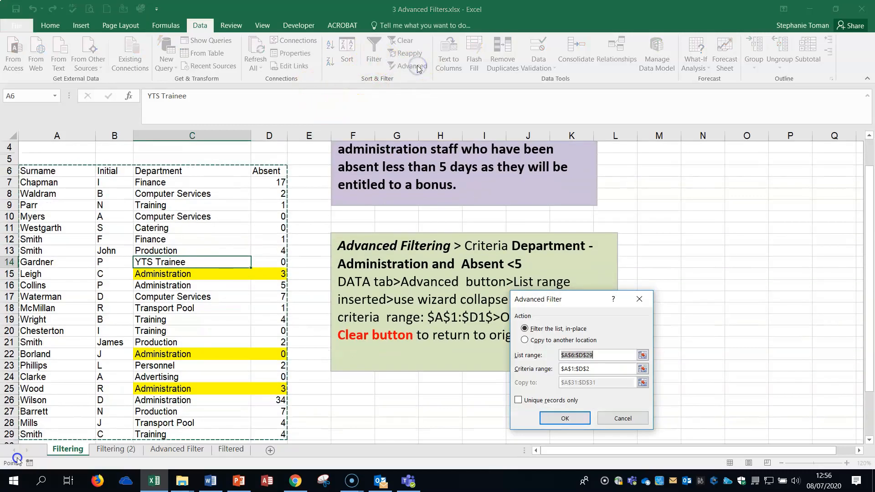
left_click_drag(588, 299, 474, 152)
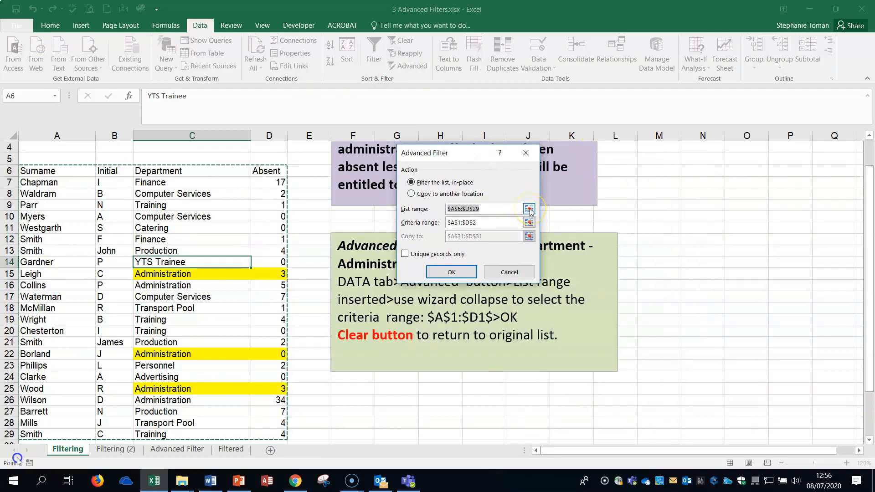
left_click(529, 209)
left_click_drag(20, 170, 282, 390)
left_click_drag(870, 260, 872, 162)
left_click(532, 167)
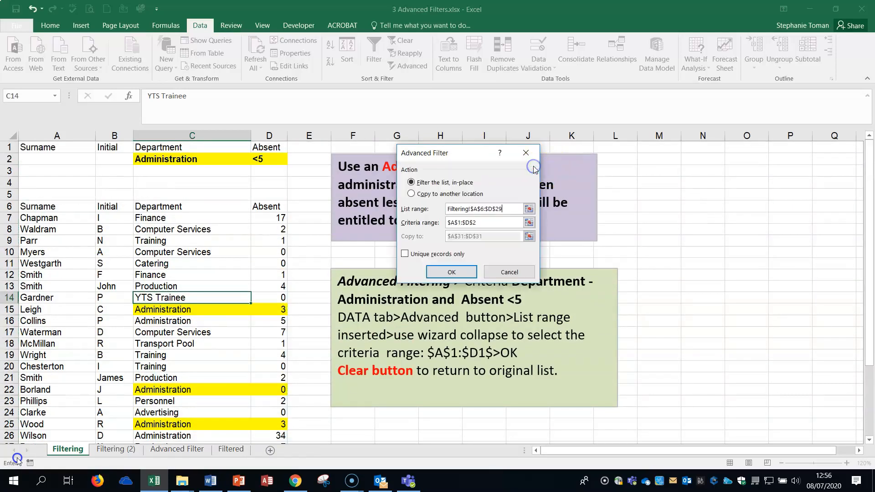
- Set the Advanced Filter's criteria range to A1:D2 and apply it to the employee list
left_click(530, 223)
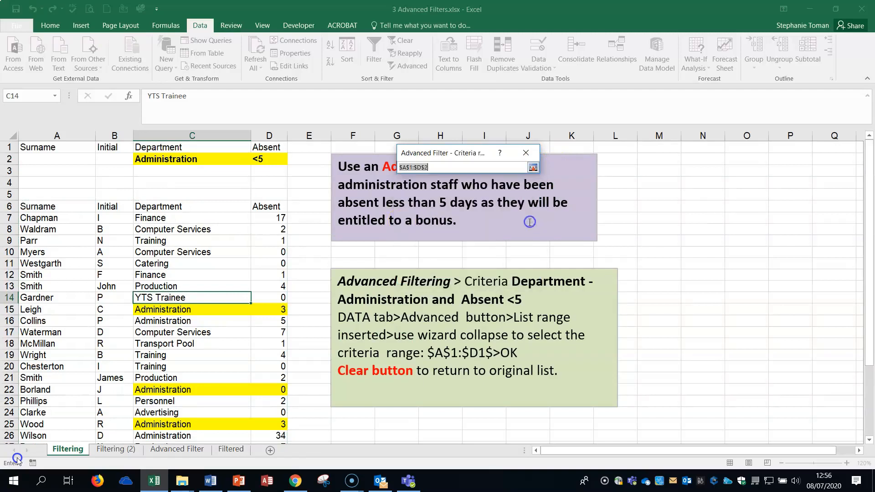
left_click_drag(34, 148, 269, 163)
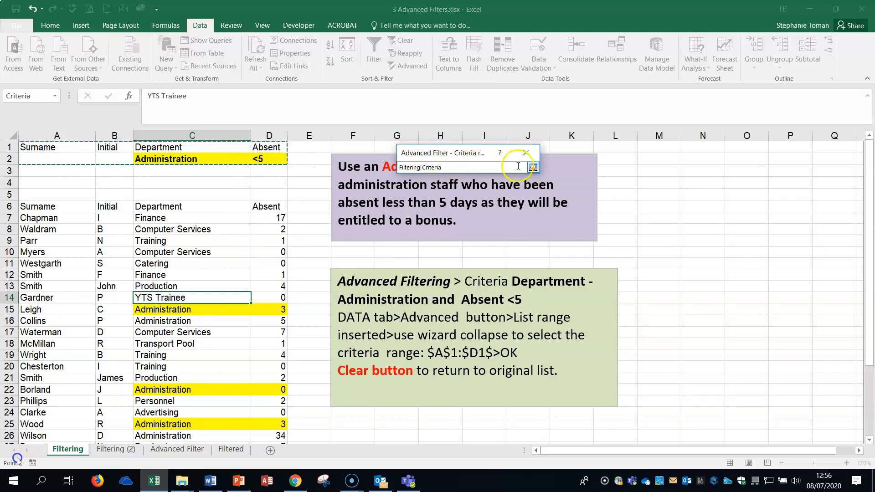
left_click(534, 168)
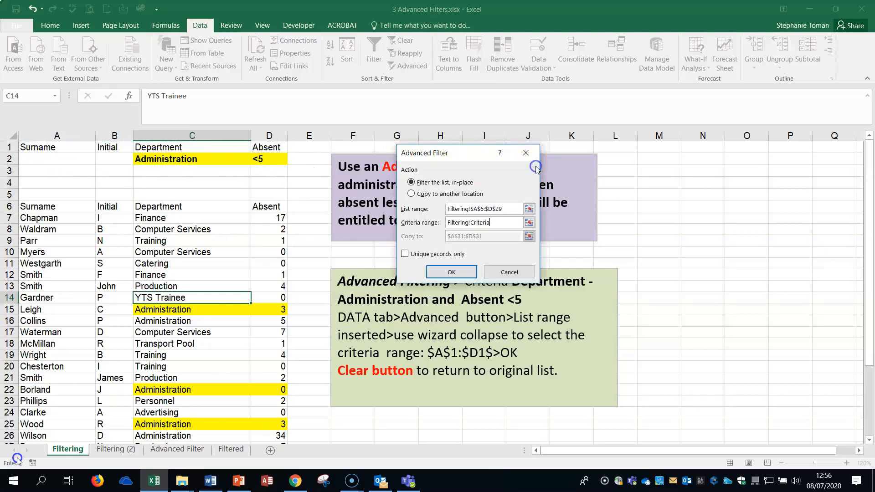
left_click(458, 274)
left_click(172, 276)
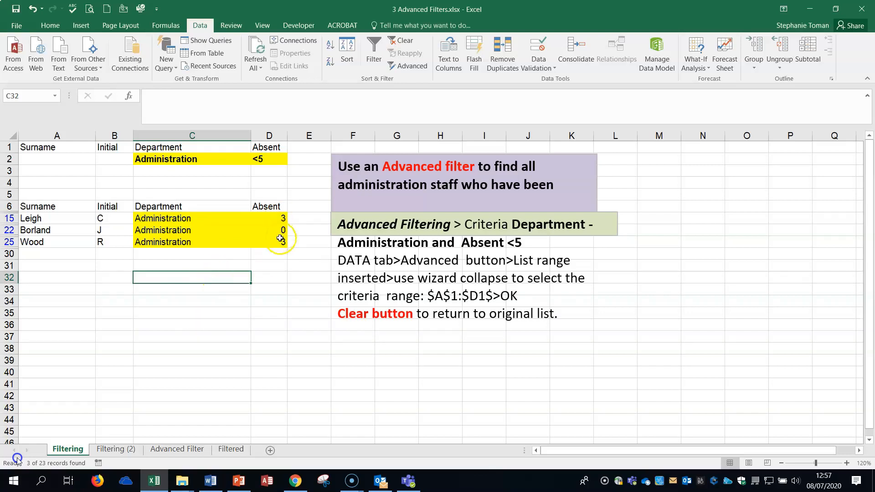
- Clear the advanced filter from the list and go to the criteria range A1:D2 on the Filtering (2) sheet
left_click(406, 40)
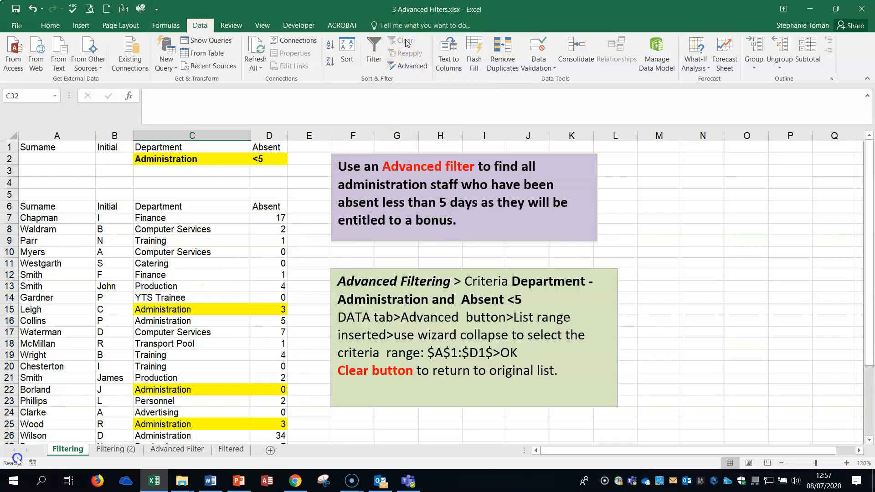
left_click(120, 450)
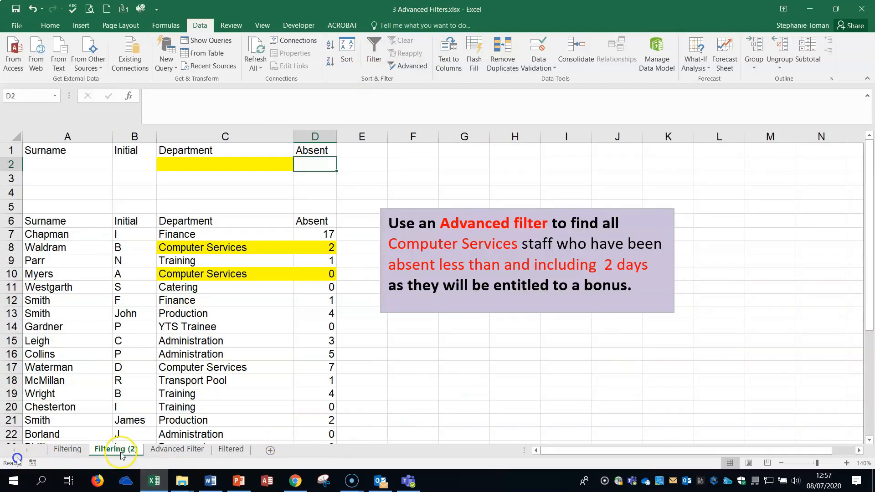
left_click(435, 418)
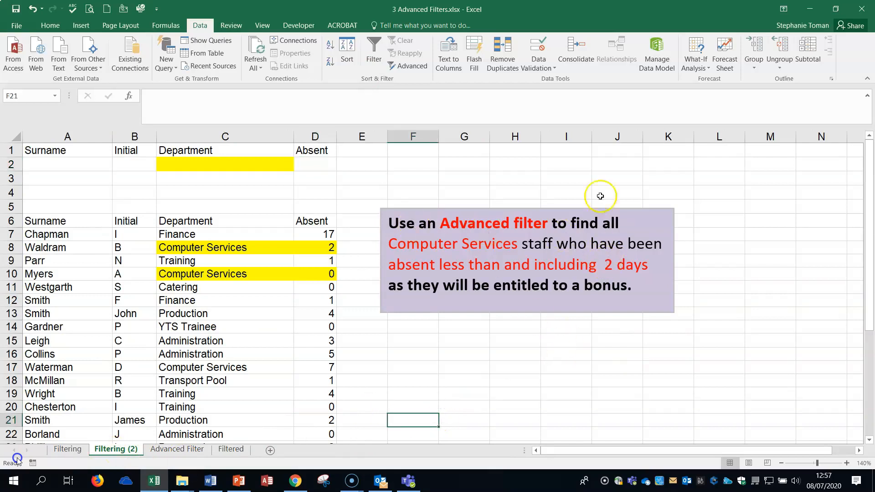
left_click_drag(60, 151, 328, 170)
left_click(393, 163)
left_click(246, 150)
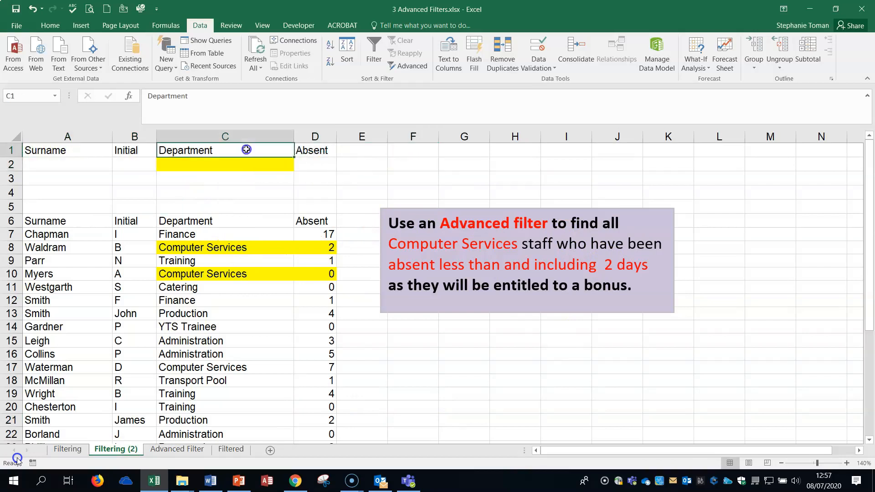
- Copy Computer Services from the list into criteria cell C2 and enter <=2 as the Absent criterion in D2
left_click(221, 253)
right_click(237, 252)
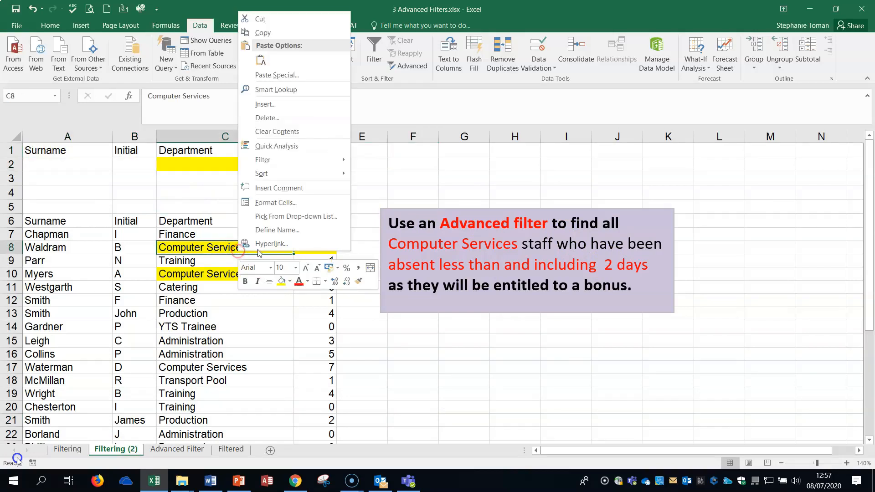
left_click(263, 32)
left_click(209, 164)
right_click(209, 164)
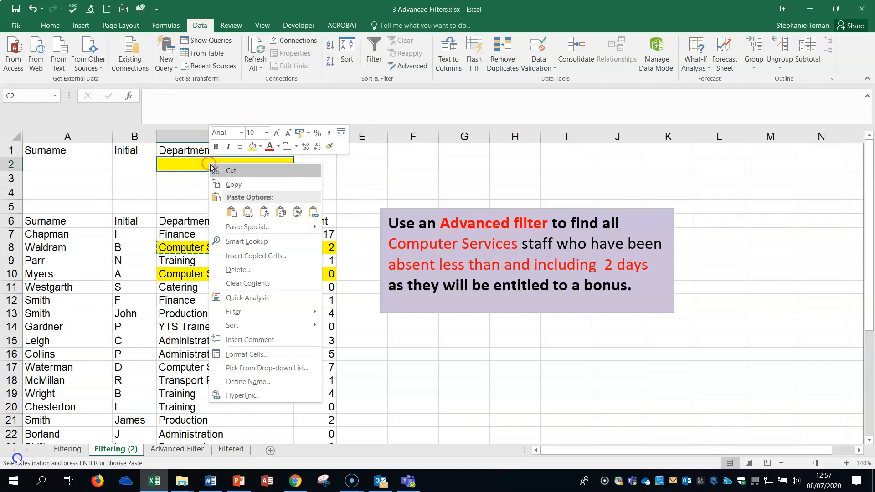
left_click(231, 211)
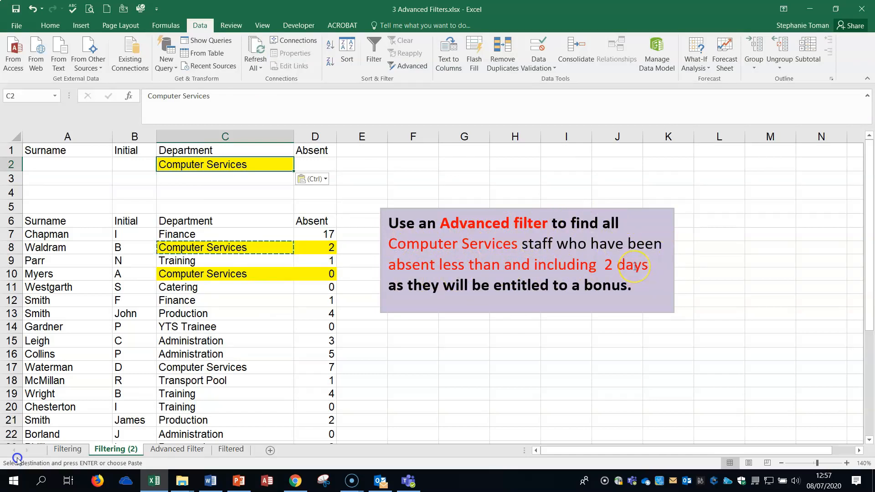
left_click(321, 163)
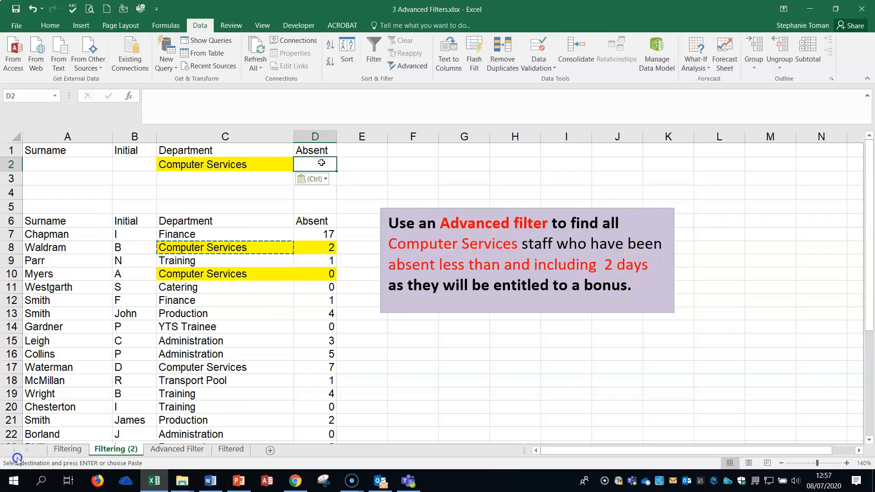
type("<=2")
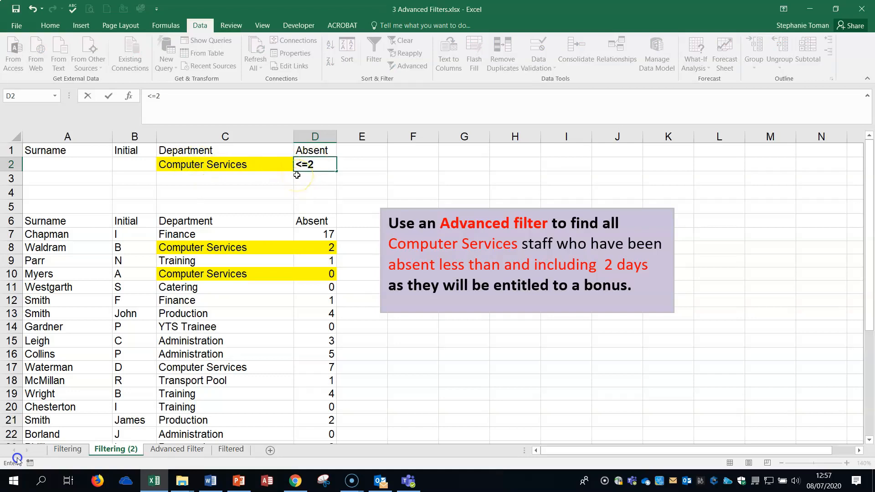
- Apply an in-place Advanced Filter to the employee list A6:D29 with A1:D2 as the criteria range
left_click(293, 289)
left_click(408, 67)
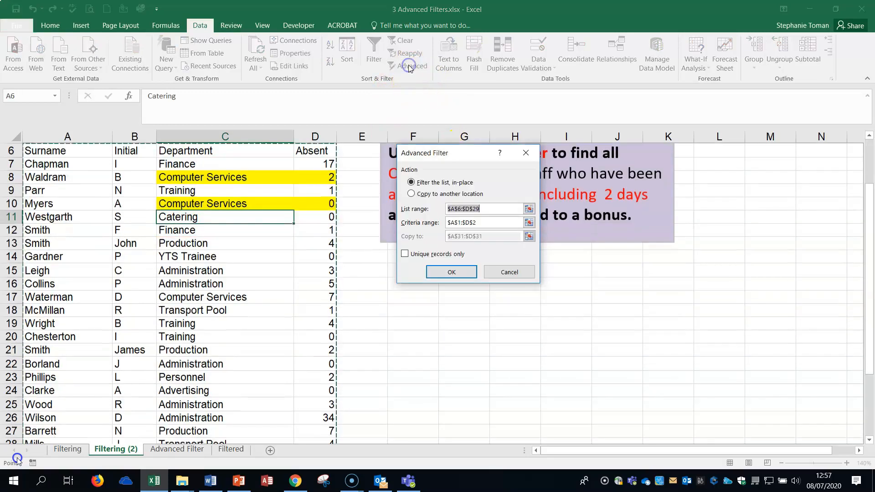
left_click_drag(869, 256, 871, 207)
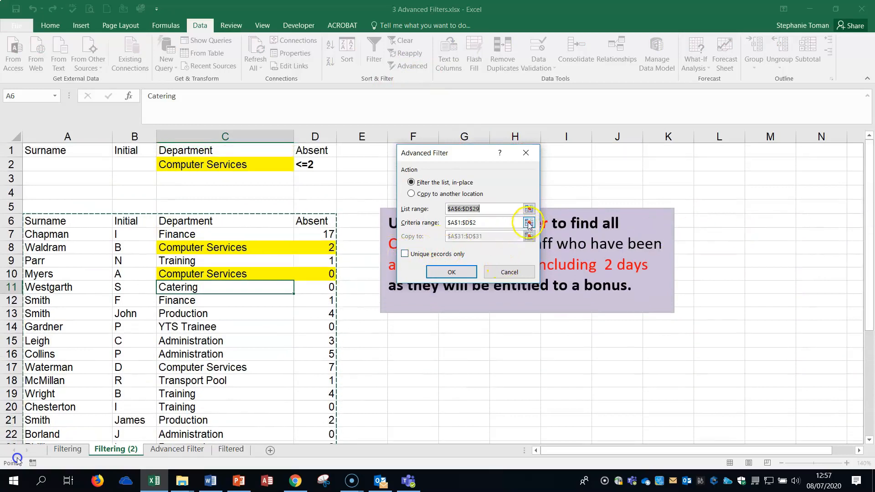
left_click(528, 223)
left_click(36, 153)
left_click_drag(36, 153, 314, 161)
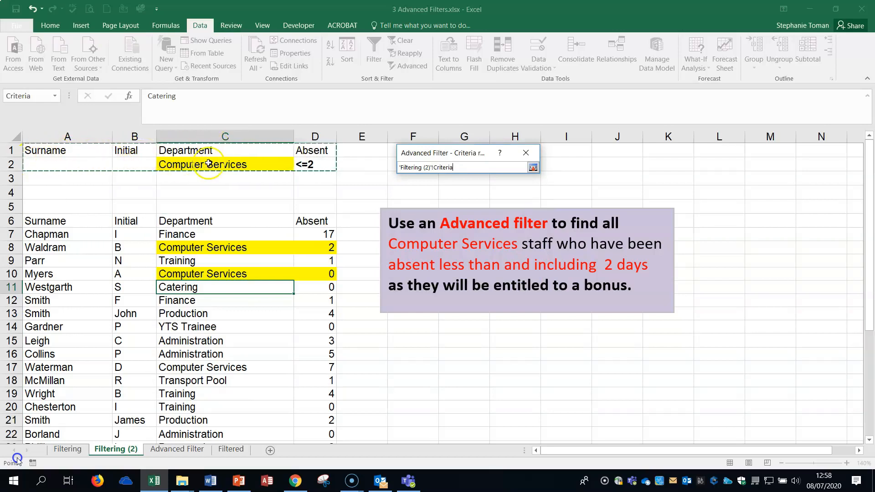
left_click(532, 167)
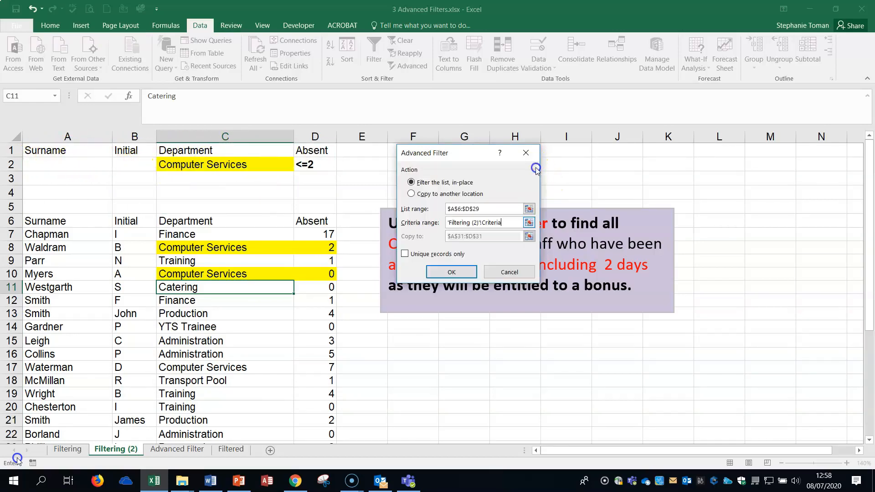
left_click(451, 272)
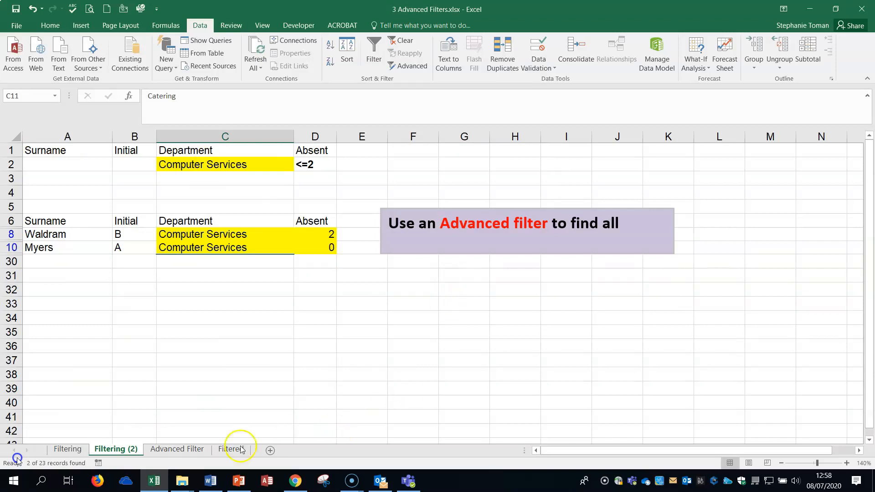
- Look over the example on the Advanced Filter and Filtered sheets and return to the Filtering (2) sheet
left_click(176, 449)
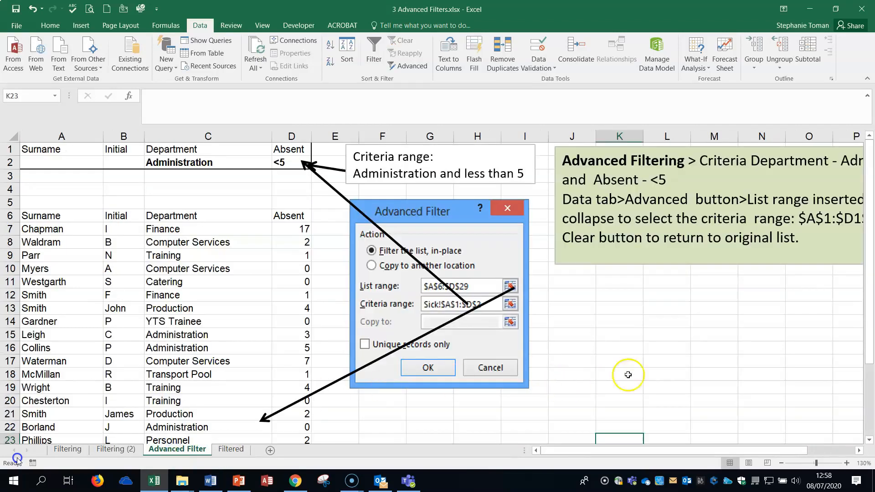
left_click(242, 452)
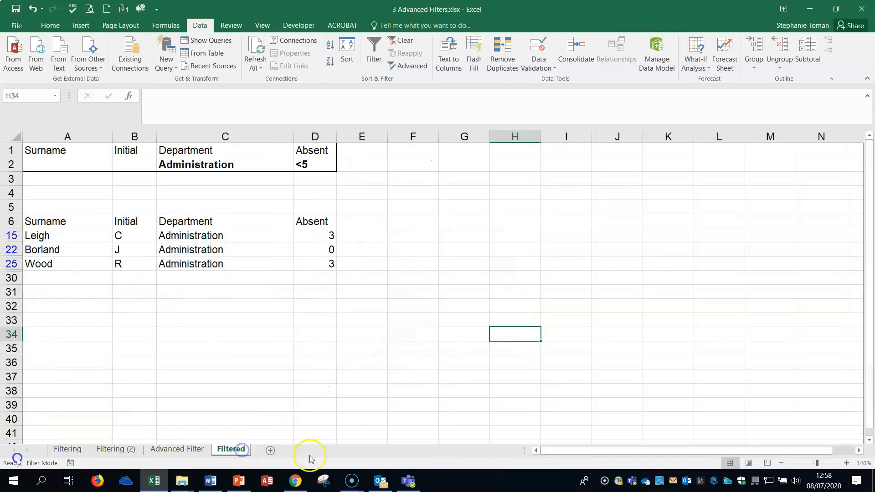
left_click(415, 350)
left_click(136, 450)
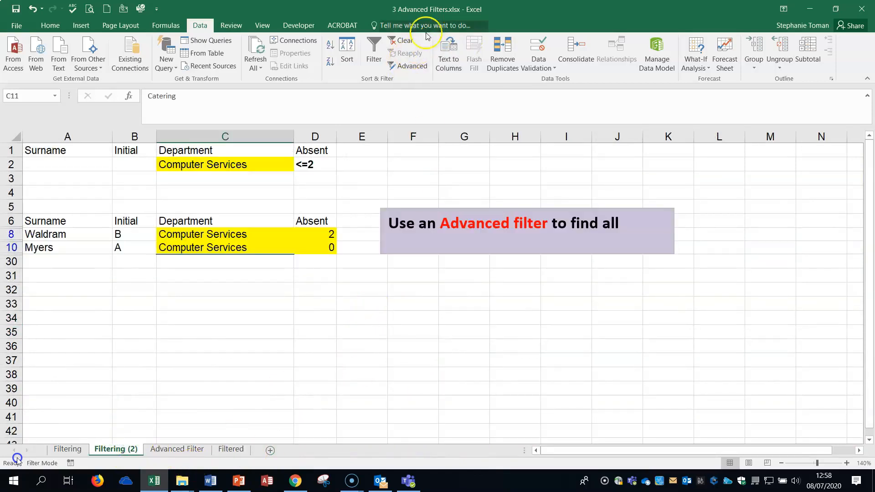
- Clear the advanced filter from the employee list and close the 3 Advanced Filters workbook without saving
left_click(402, 41)
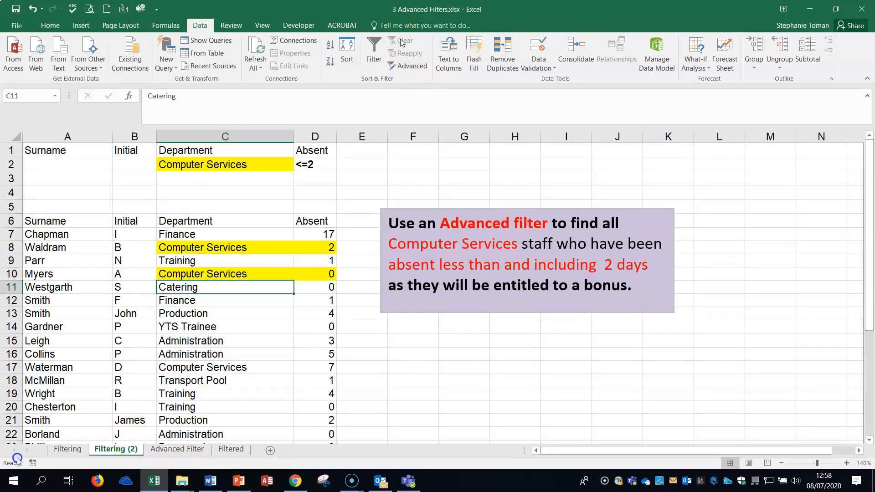
left_click(860, 9)
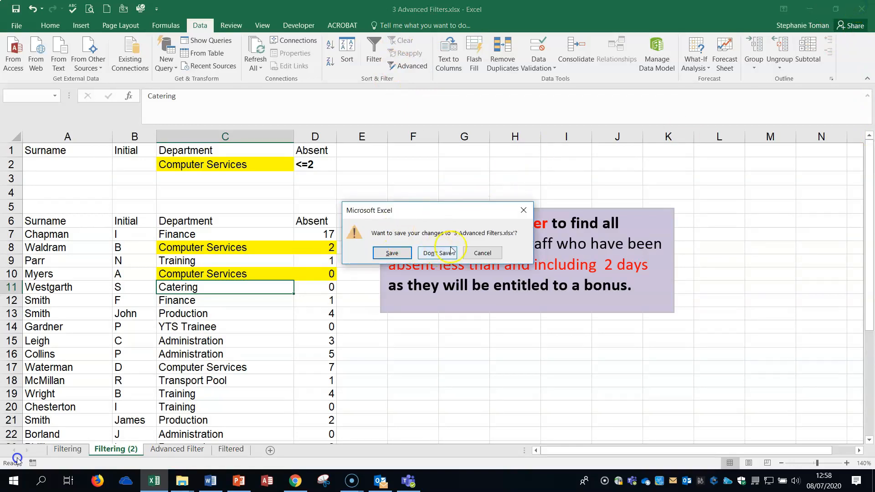
left_click(437, 255)
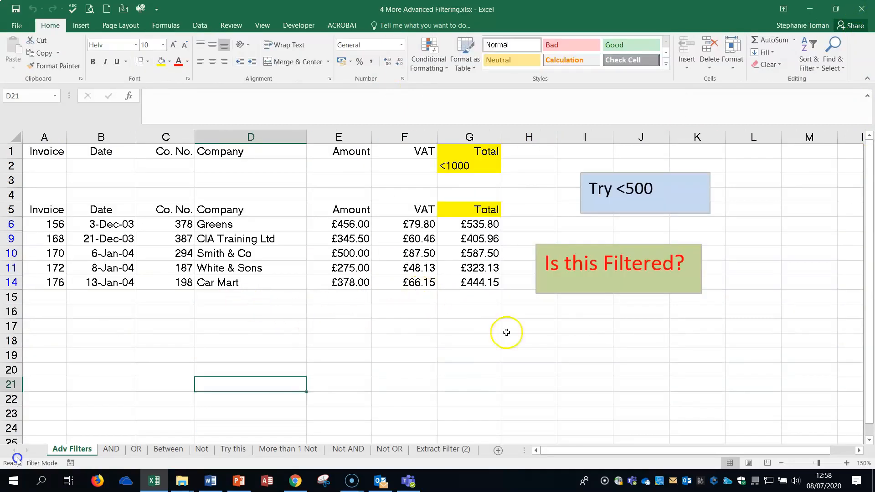
- Check the Total criterion in G2 on the Adv Filters sheet and clear the filter from the invoice list
left_click(540, 367)
left_click(477, 167)
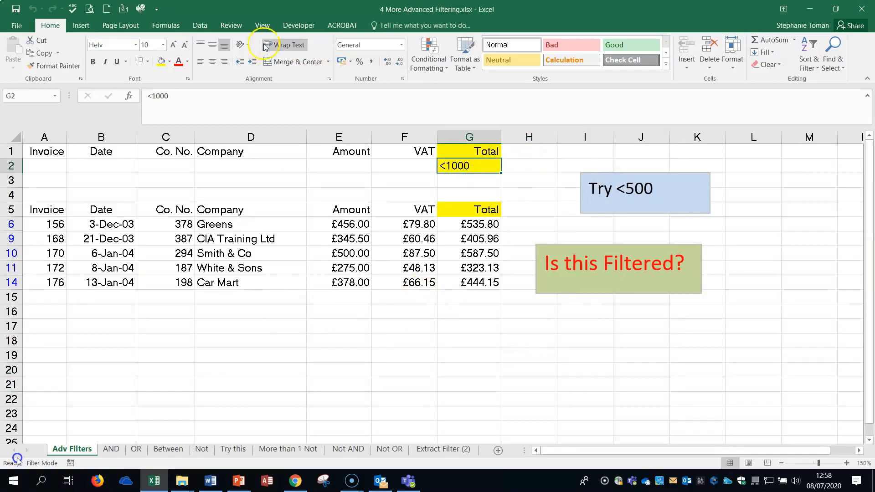
left_click(201, 26)
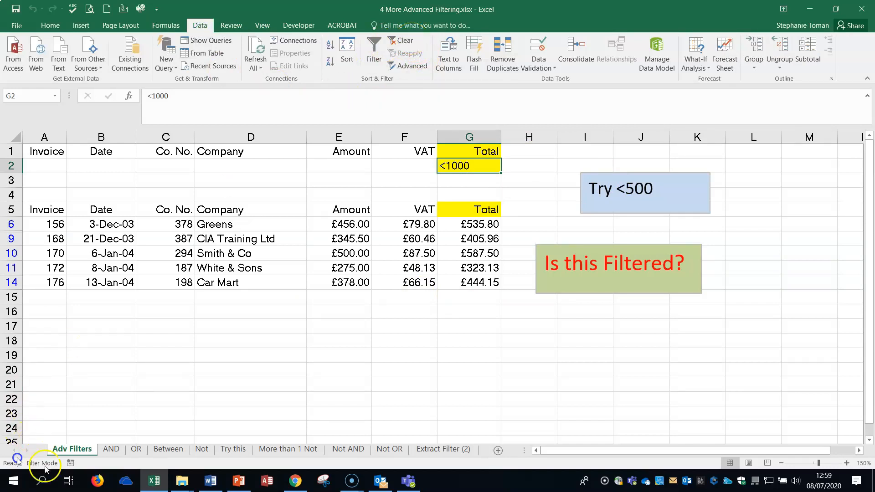
mouse_move(39, 467)
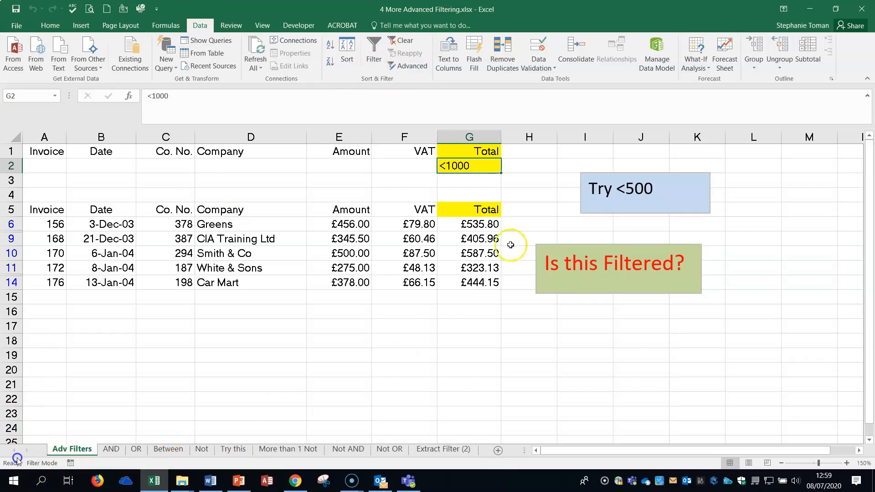
left_click(405, 46)
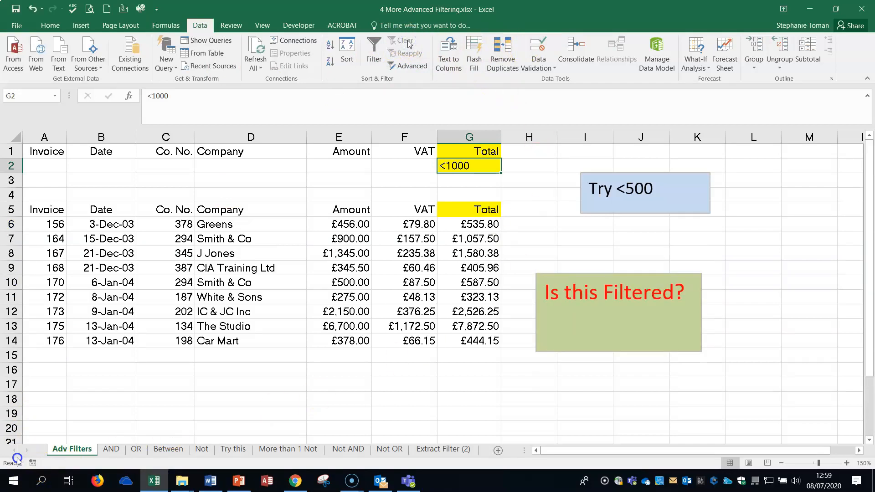
- Change the Total criterion in cell G2 to <500
left_click(464, 168)
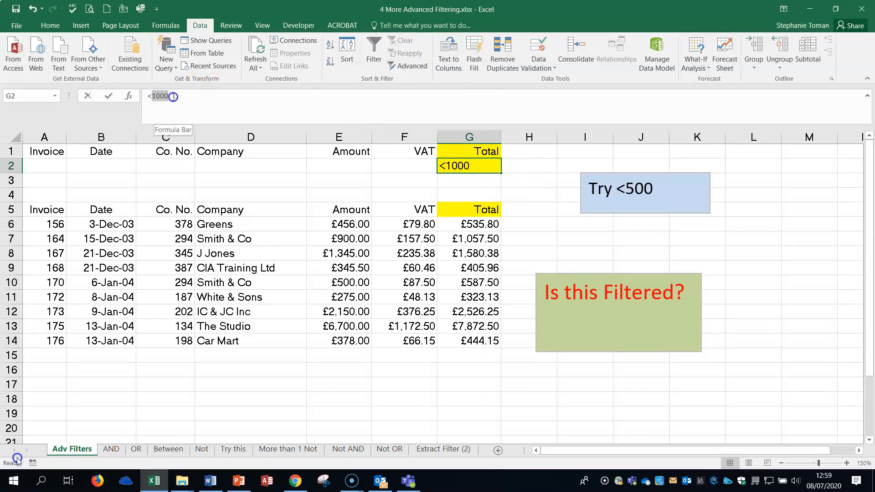
type("<")
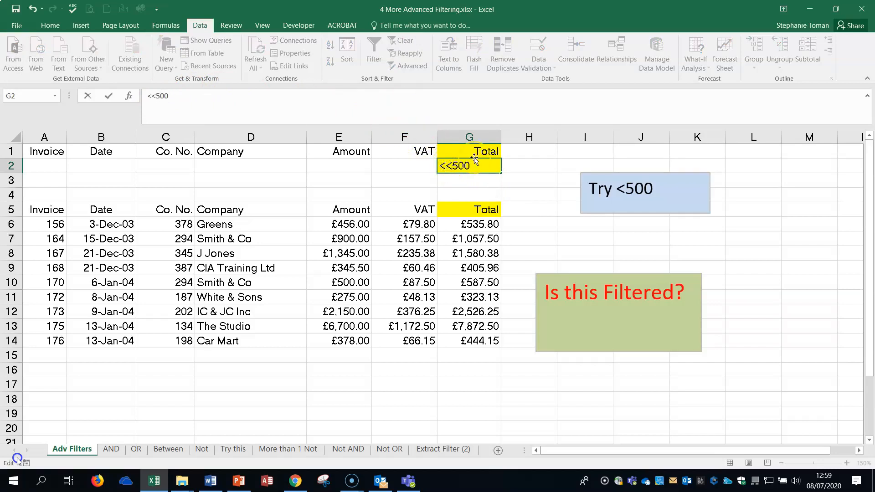
left_click(519, 190)
left_click(468, 167)
- Examine the invoice list's Total values against the criterion in G2
left_click(474, 224)
left_click(475, 254)
left_click(478, 297)
left_click(481, 324)
left_click(482, 297)
left_click(483, 257)
left_click(479, 236)
- Apply an in-place Advanced Filter to the invoice list A5:G14 with A1:G2 as the criteria range
left_click(323, 280)
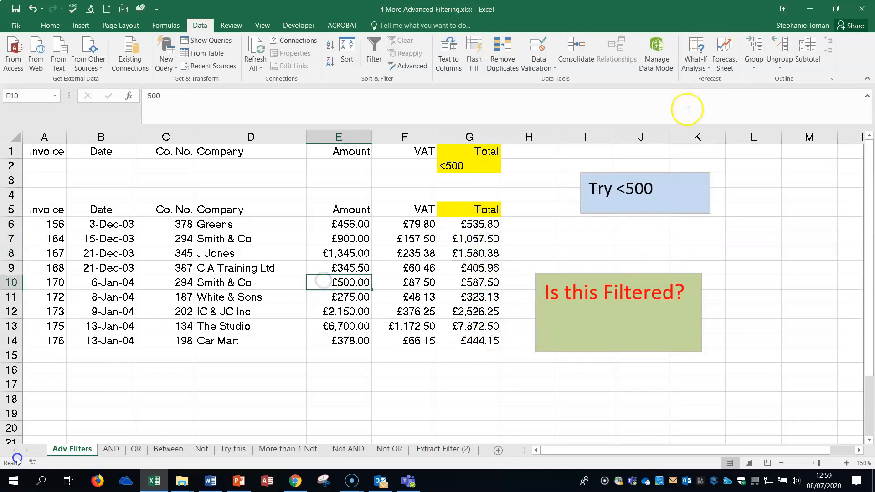
left_click(409, 66)
left_click_drag(458, 157, 620, 149)
left_click(691, 215)
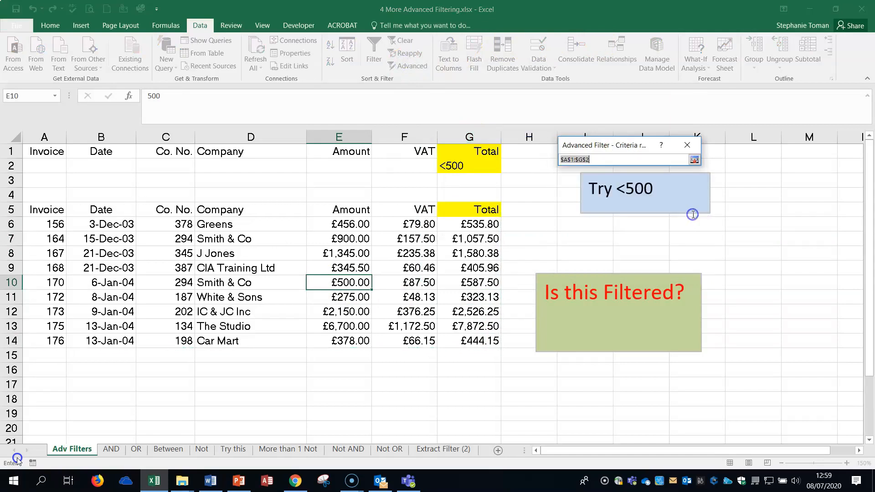
left_click_drag(37, 153, 475, 170)
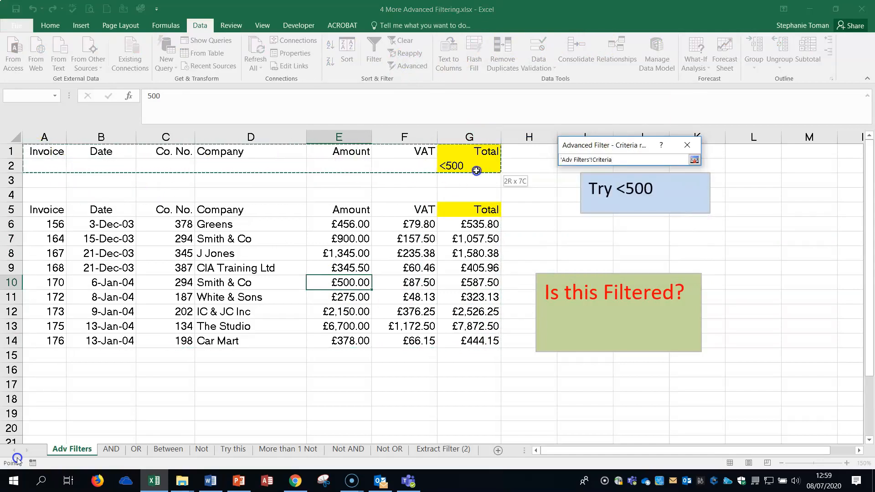
left_click(694, 160)
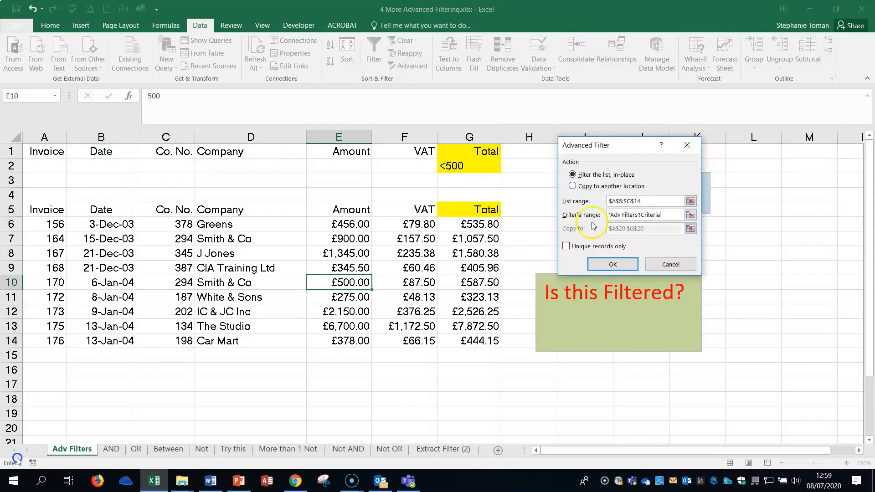
left_click(614, 266)
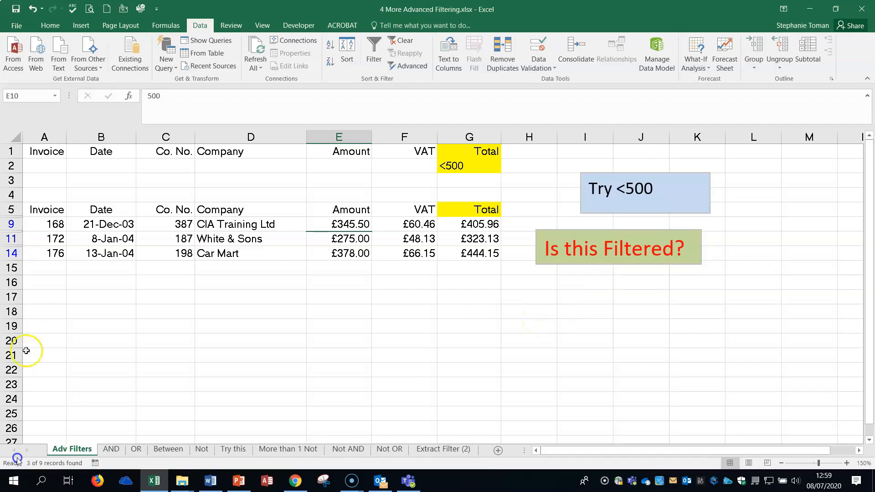
- Go to the AND sheet and inspect the date criterion in A2 and the Total criterion in G2
left_click(112, 450)
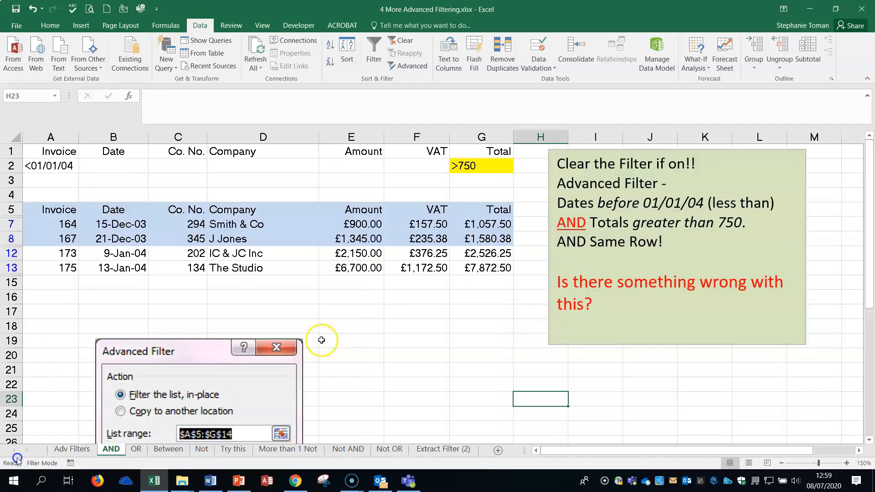
left_click(410, 328)
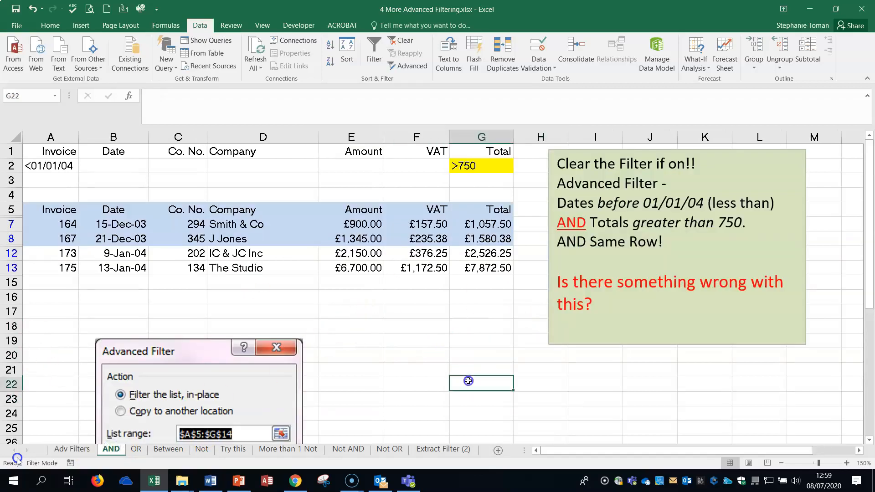
left_click(48, 165)
left_click(467, 166)
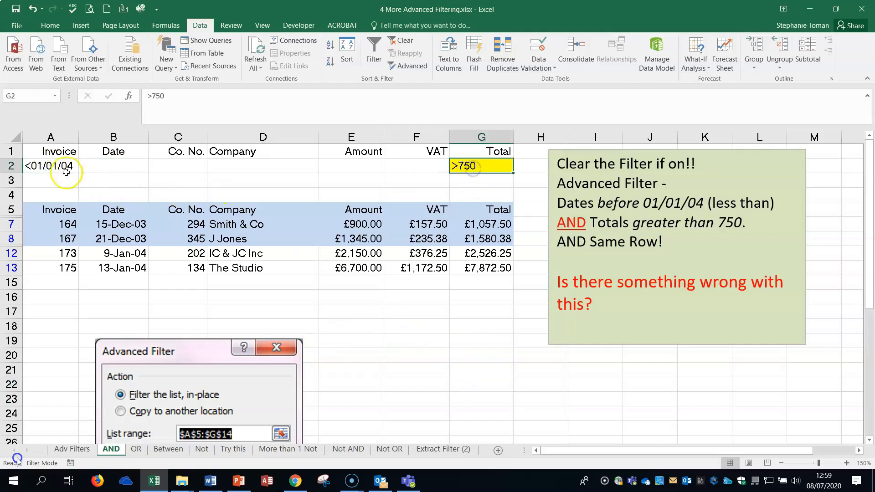
left_click(60, 167)
left_click(455, 387)
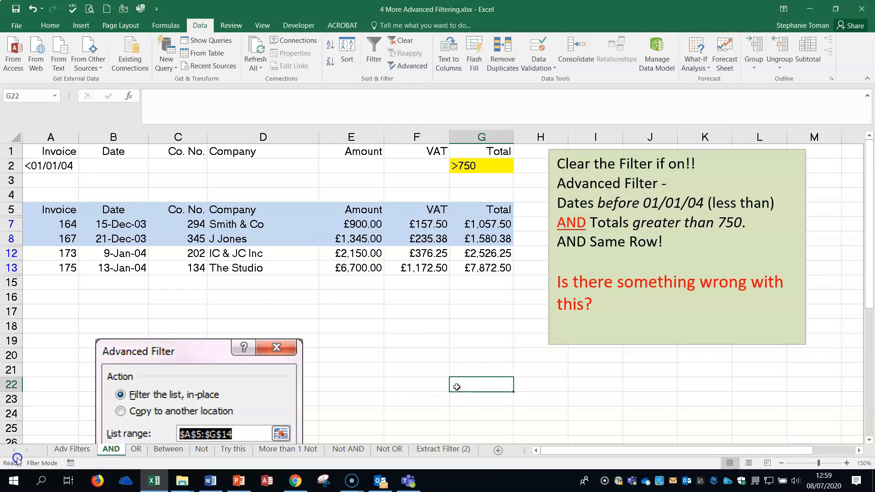
- Apply an in-place Advanced Filter on the AND sheet, using A1:G2 as the criteria range
left_click(409, 66)
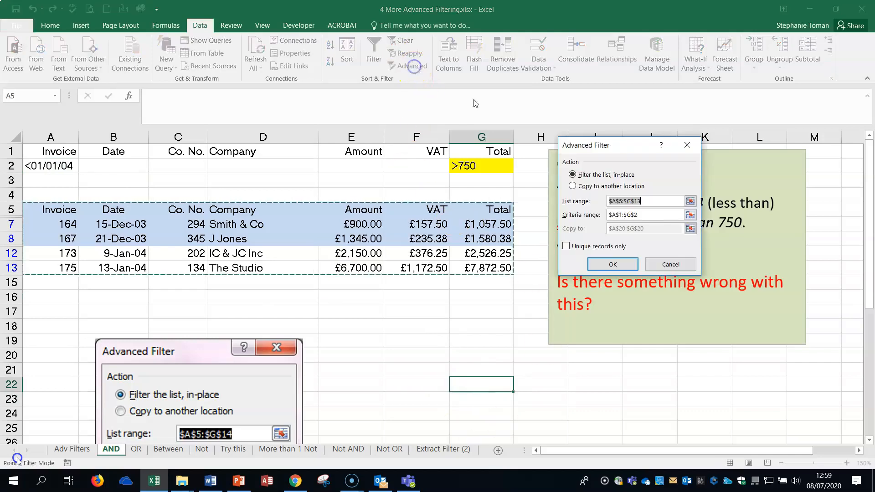
left_click(691, 214)
left_click(37, 151)
left_click_drag(38, 151, 501, 166)
left_click(693, 160)
left_click(617, 268)
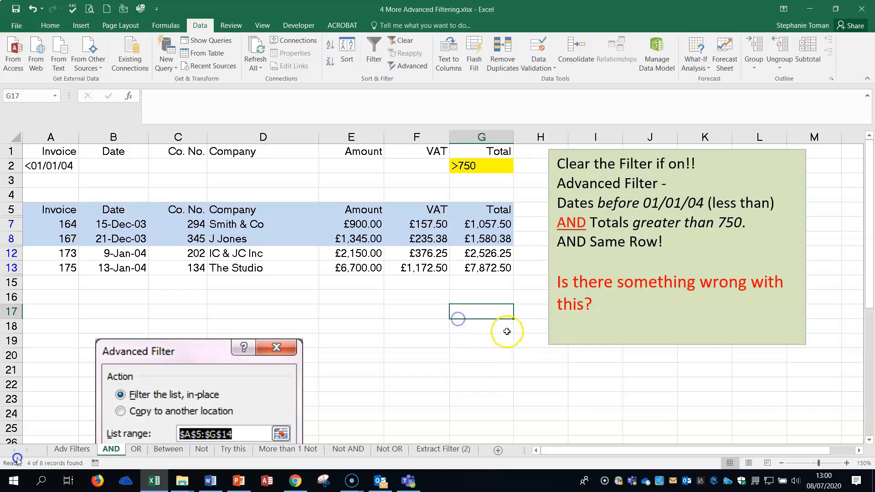
- Copy the <01/01/04 criterion from A2 into B2, under the Date heading of the criteria range
left_click(430, 381)
left_click(518, 340)
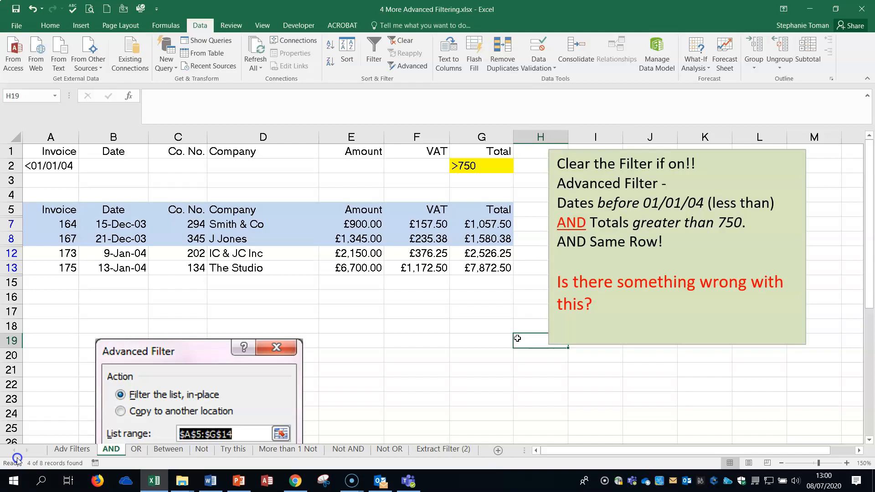
left_click(50, 165)
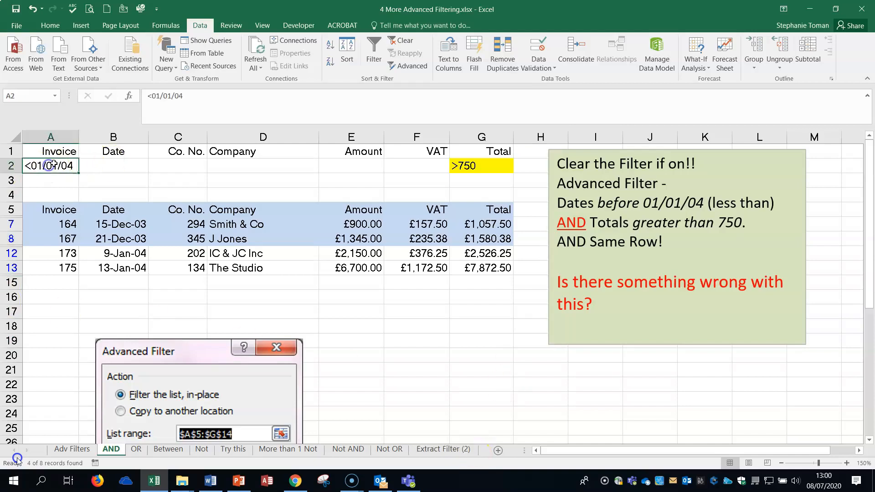
right_click(52, 165)
left_click(77, 185)
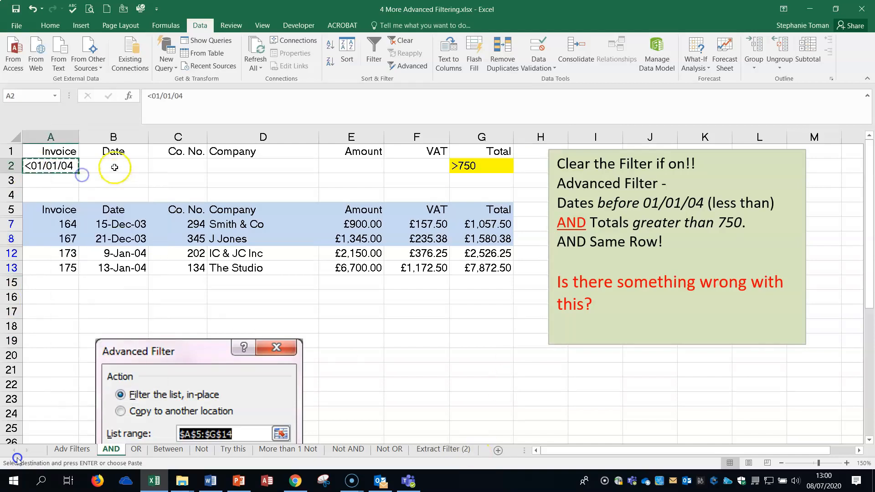
right_click(112, 164)
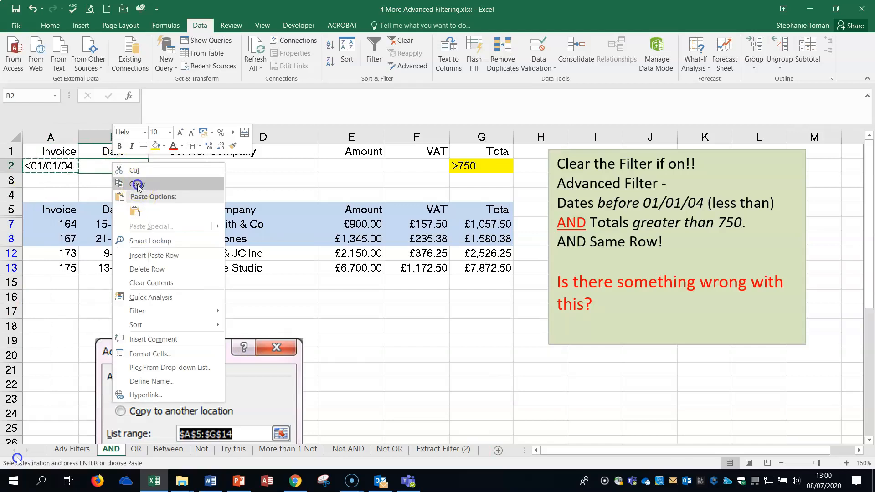
left_click(138, 186)
right_click(58, 167)
left_click(80, 190)
right_click(97, 165)
left_click(118, 210)
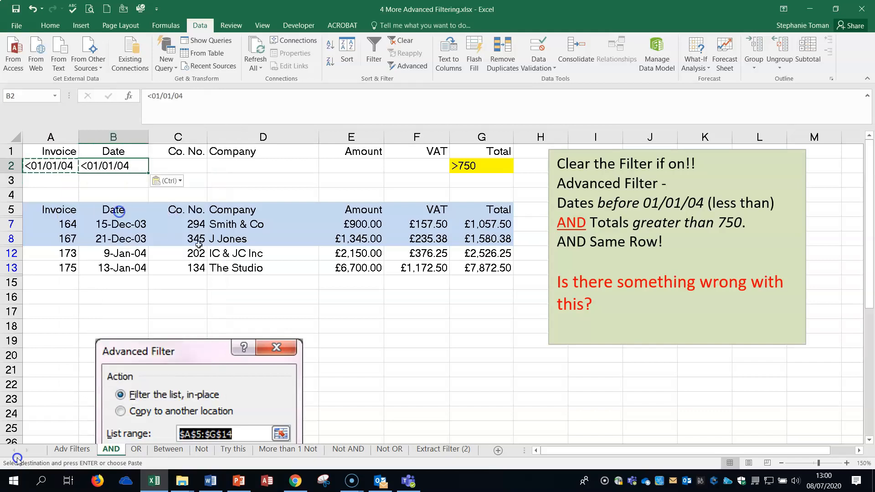
- Delete the misplaced date criterion from A2 under the Invoice heading
left_click(56, 166)
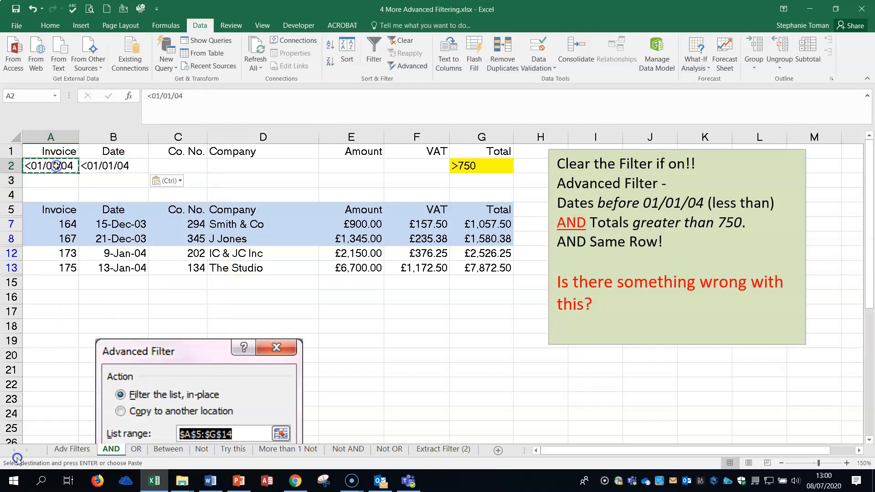
key("Delete")
left_click(428, 389)
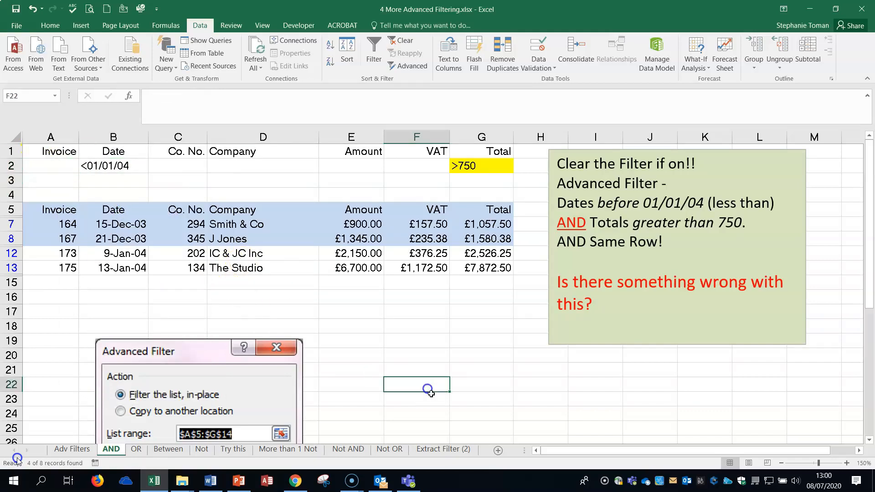
- Clear the current filter and apply an in-place Advanced Filter to the invoice list with A1:G2 as the criteria range
left_click(360, 241)
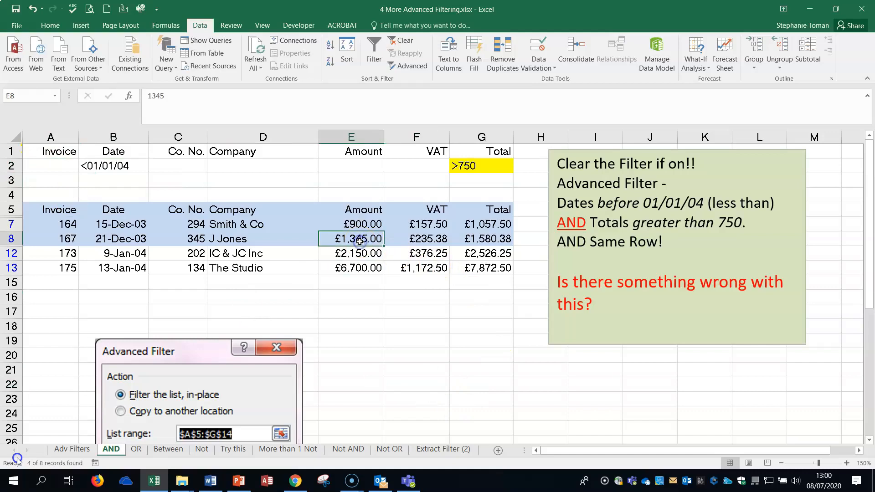
left_click(405, 42)
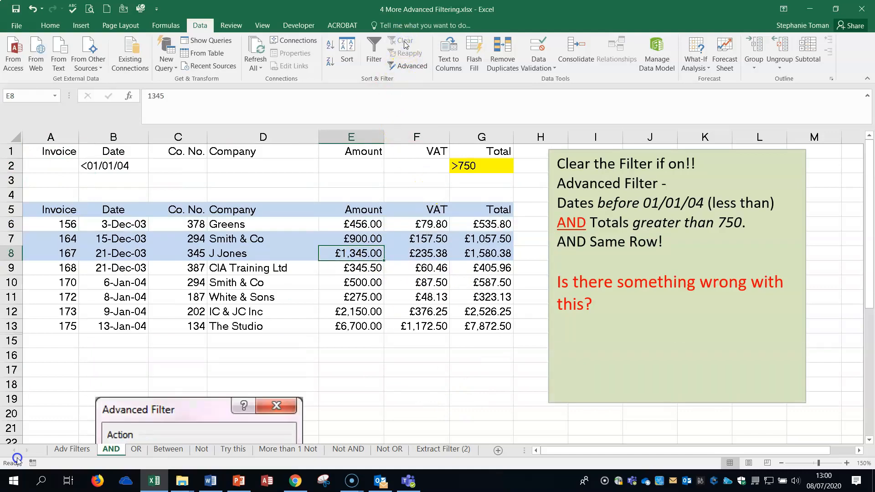
left_click(379, 272)
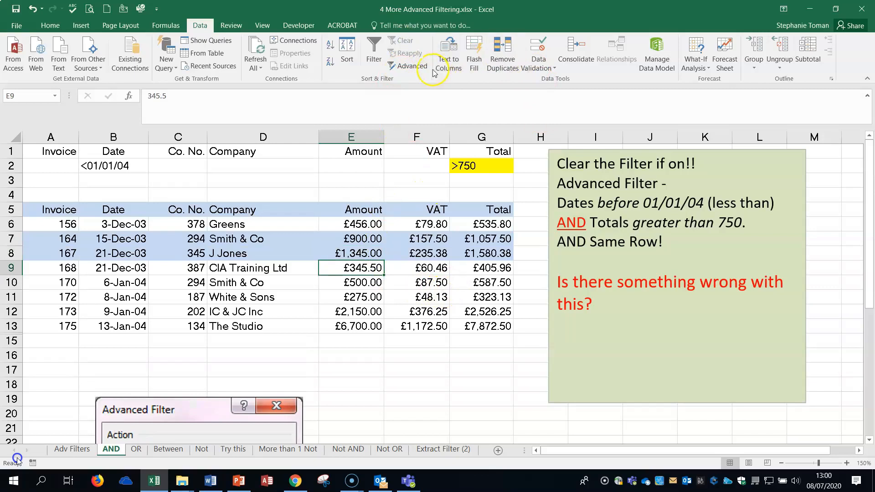
left_click(411, 67)
left_click(691, 214)
left_click_drag(45, 152, 483, 167)
left_click(694, 159)
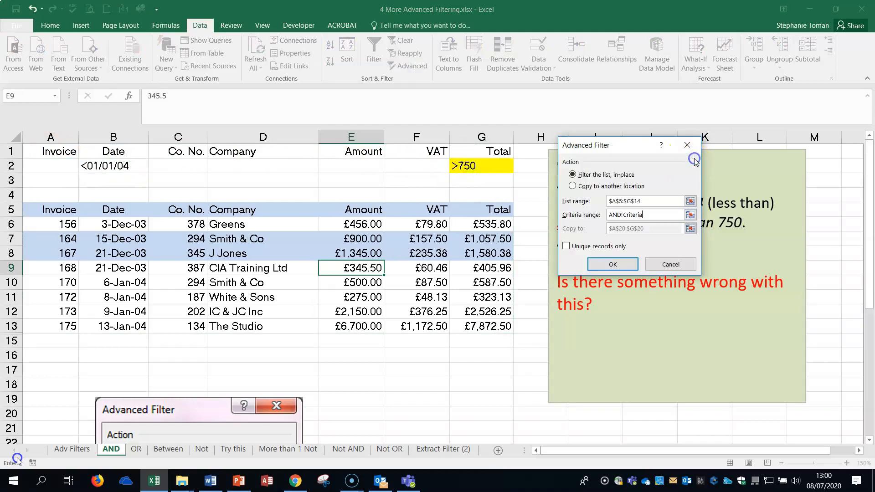
left_click(613, 265)
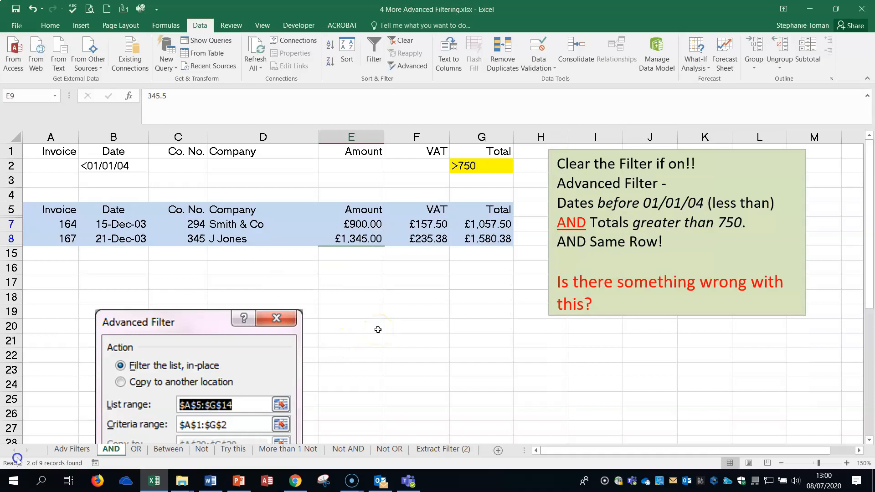
left_click(388, 327)
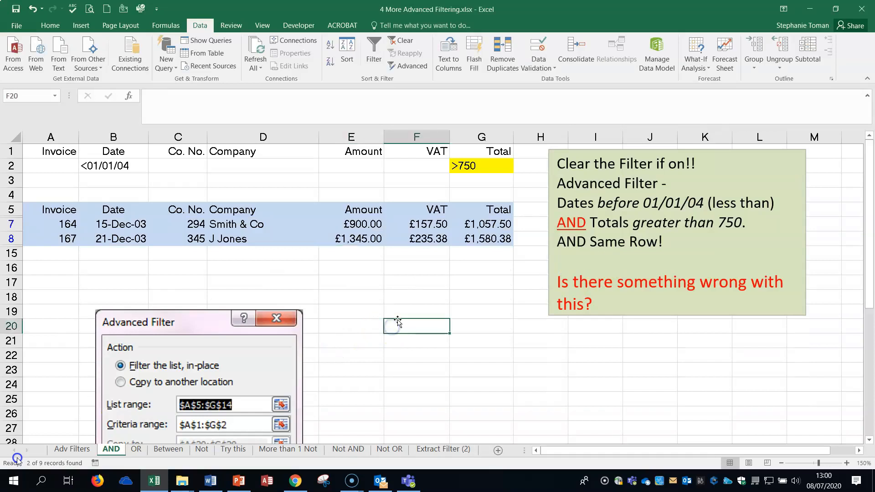
- Inspect the date criterion in B2 and the shared criteria row 2 on the AND sheet
left_click(105, 167)
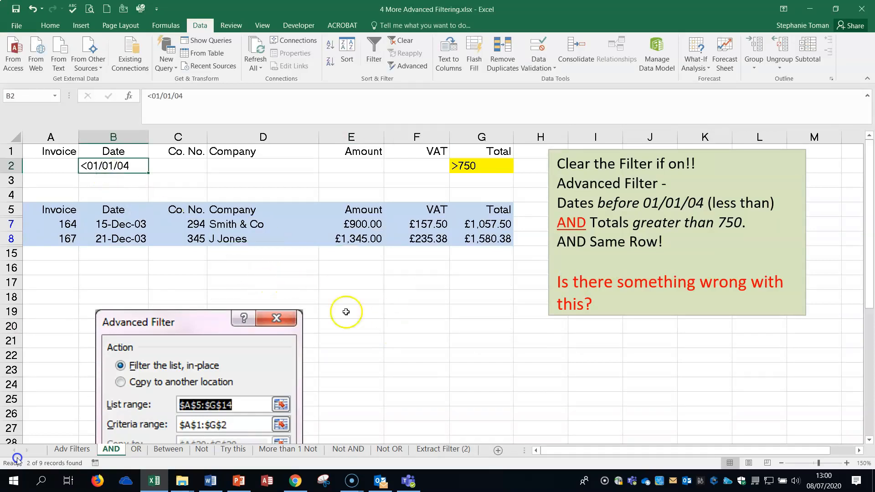
left_click(428, 339)
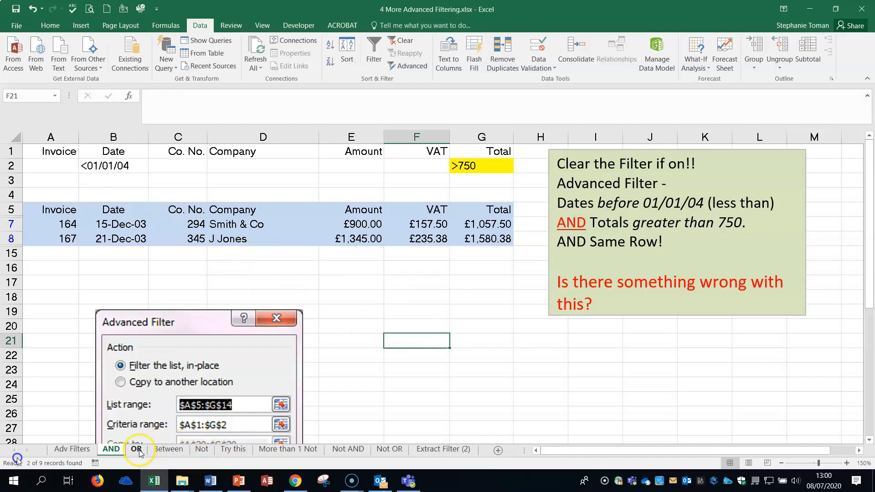
left_click(8, 166)
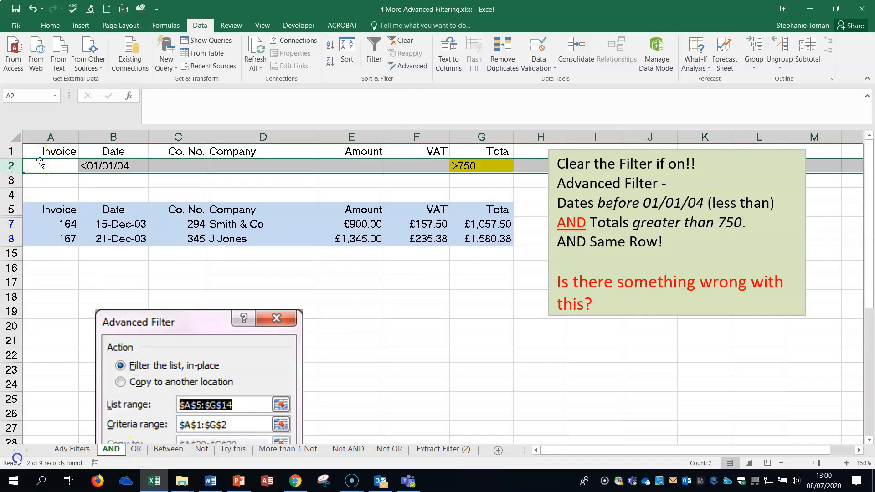
key("Escape")
- Go to the OR sheet and inspect the criteria placed in rows 2 and 3
left_click(136, 449)
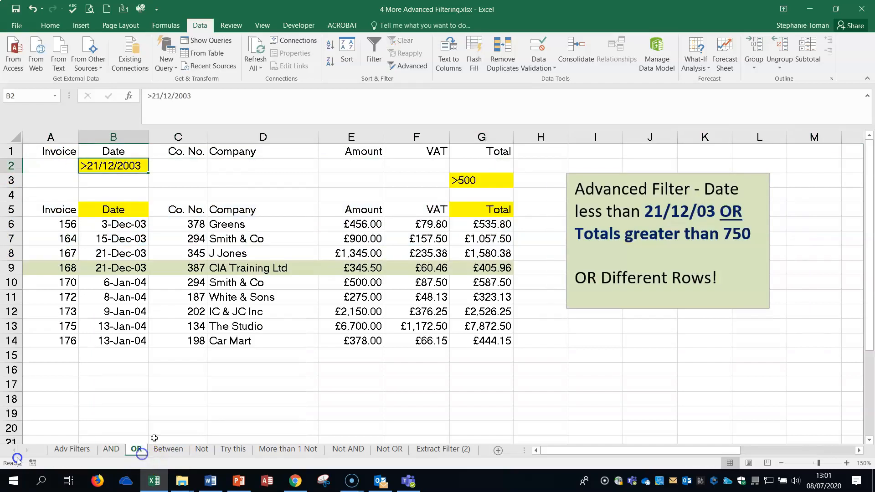
left_click_drag(10, 166, 10, 181)
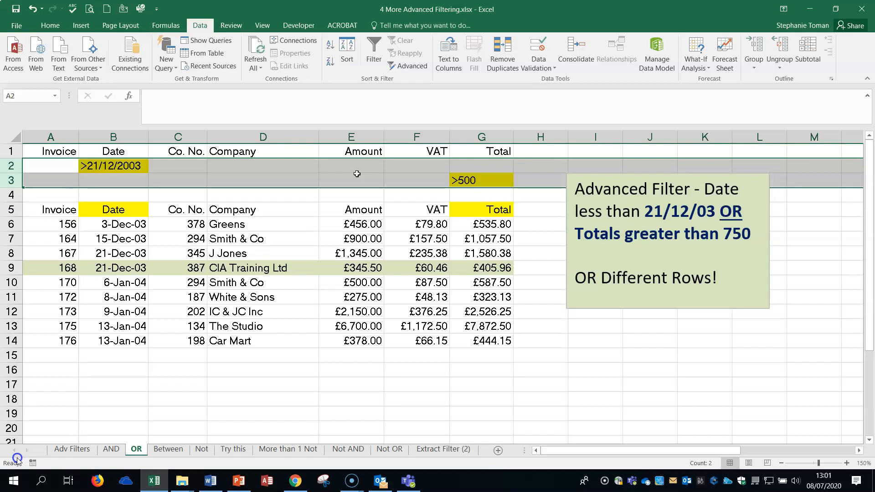
left_click(660, 381)
- Try an in-place Advanced Filter on the OR sheet's invoice list with criteria range A1:G3, and clear the filter again
left_click(312, 235)
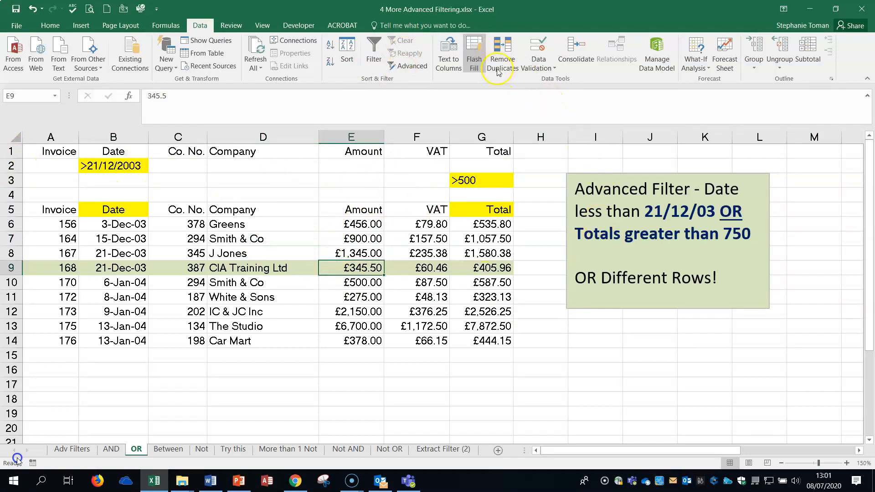
left_click(402, 73)
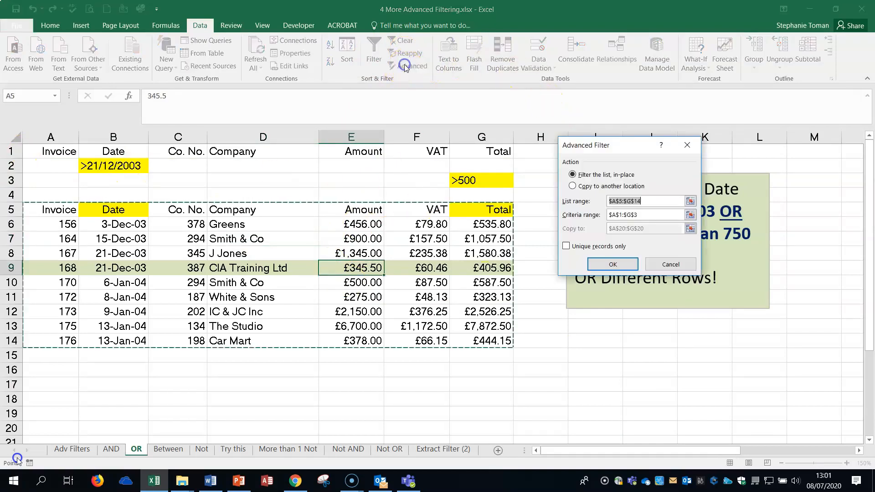
left_click(690, 215)
left_click_drag(50, 152, 499, 178)
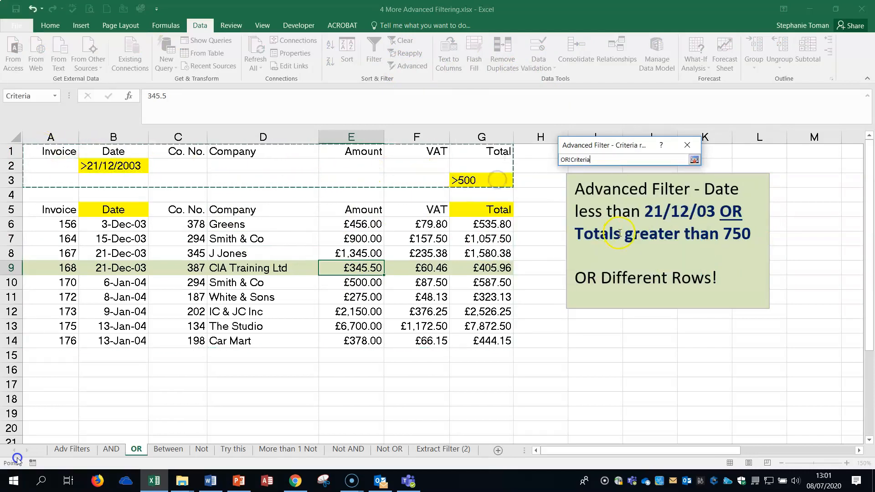
left_click(694, 160)
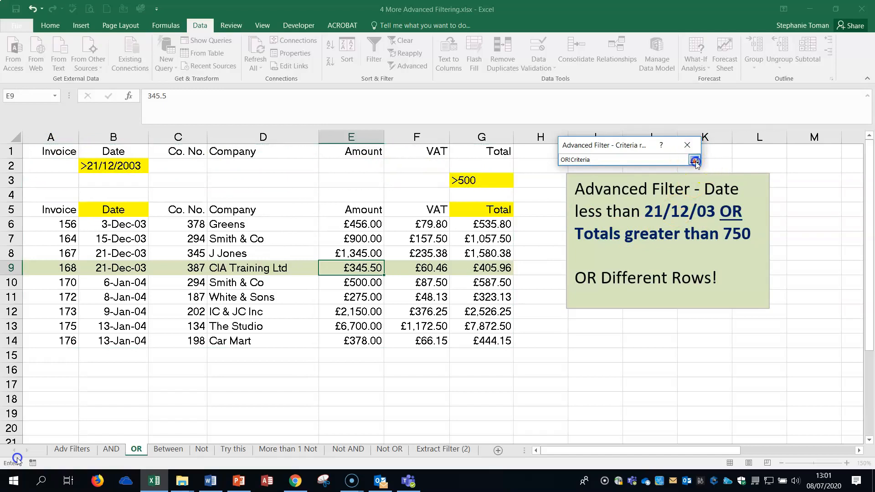
left_click(612, 264)
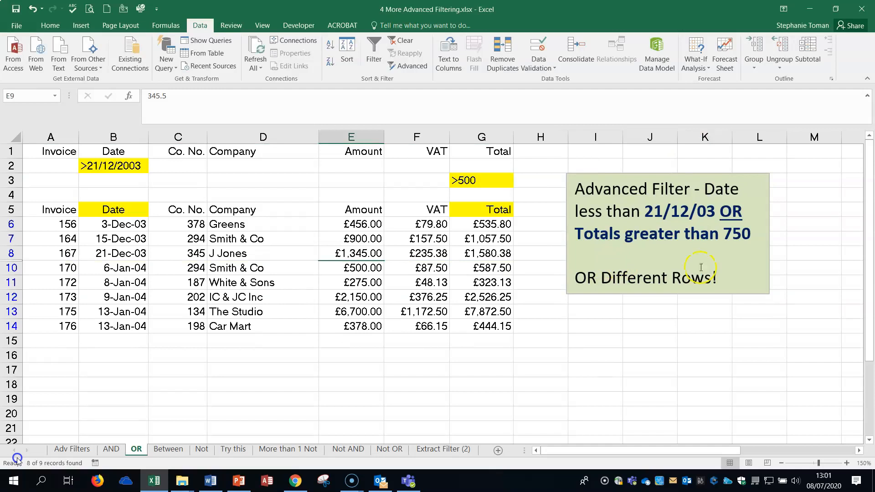
left_click(400, 42)
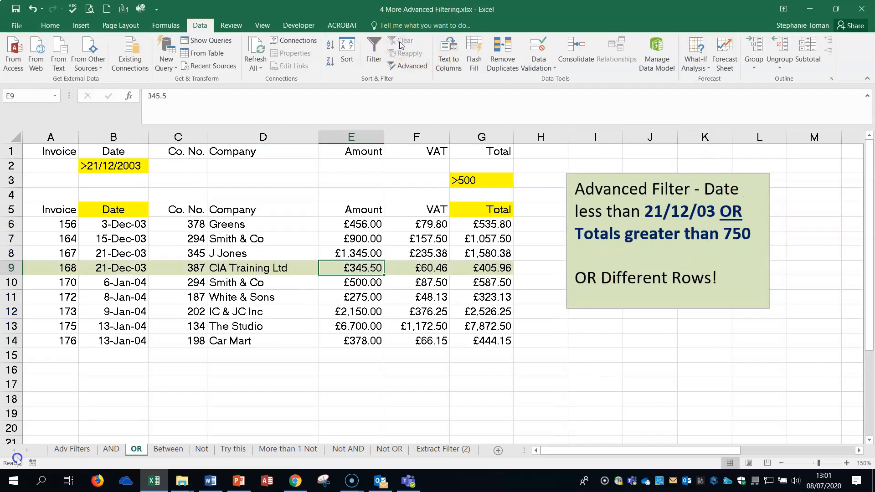
- Change the date criterion in B2 to <21/12/2003
left_click(131, 165)
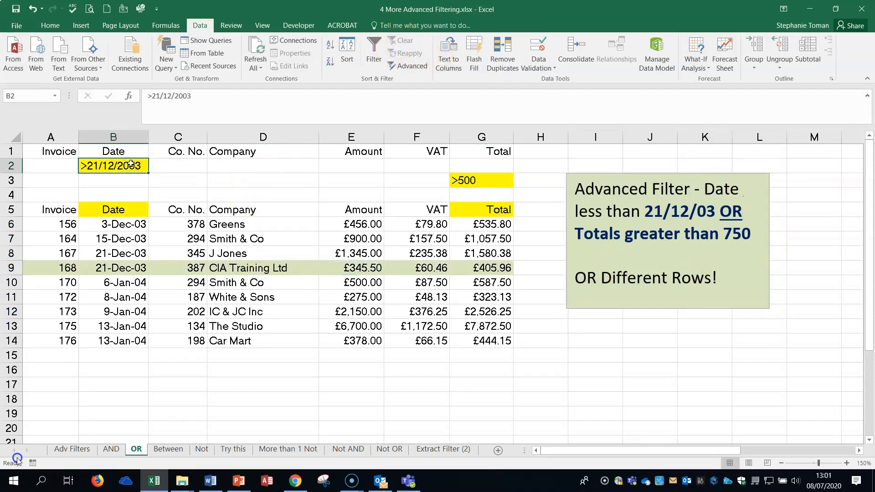
left_click(149, 95)
left_click_drag(153, 96, 146, 94)
type("<")
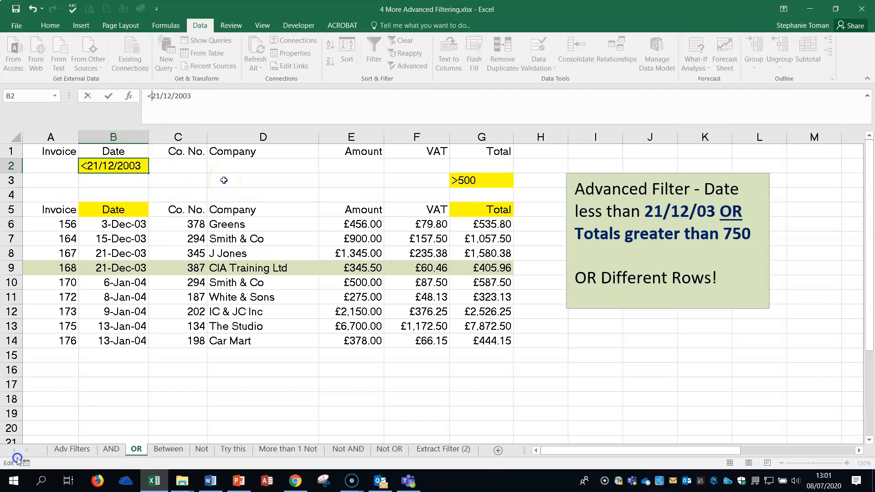
- Change the Total criterion in G3 to >750
left_click(490, 183)
left_click_drag(155, 95, 177, 94)
type("72")
key("BackSpace")
type("50")
- Run an Advanced Filter on A5:G14 with criteria range A1:G3, copying the matching records to another location starting at A18
left_click(348, 267)
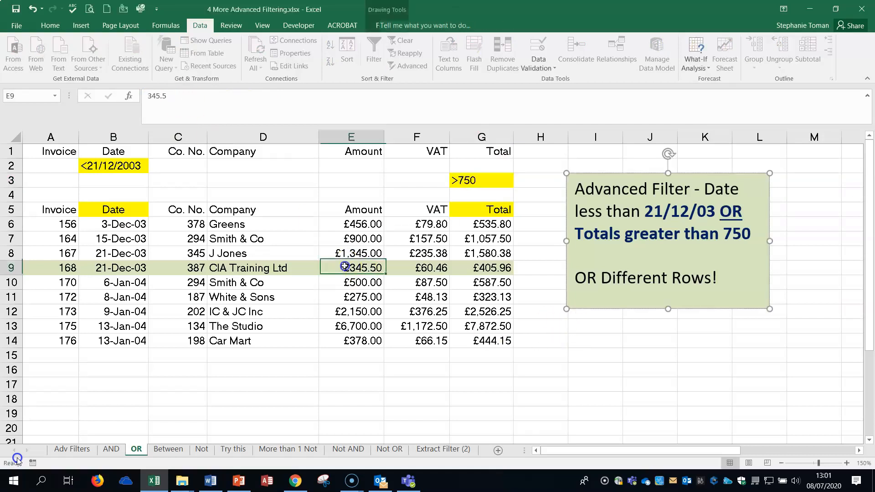
left_click(414, 72)
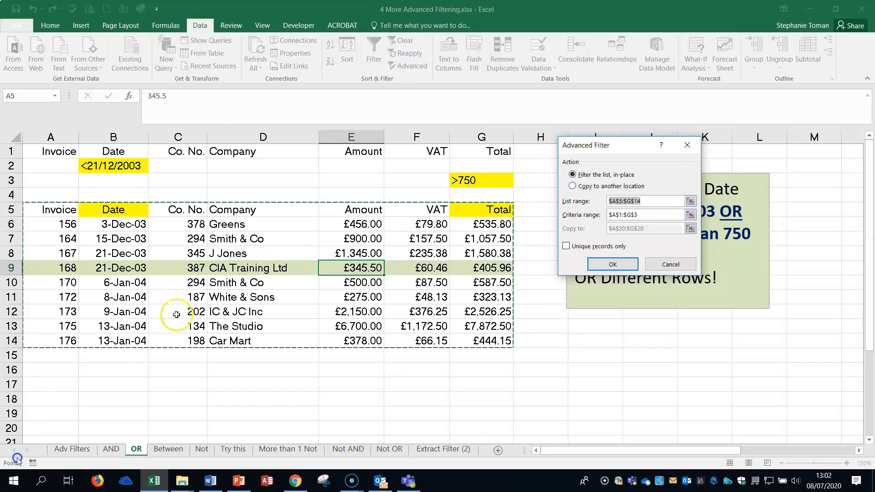
left_click(690, 214)
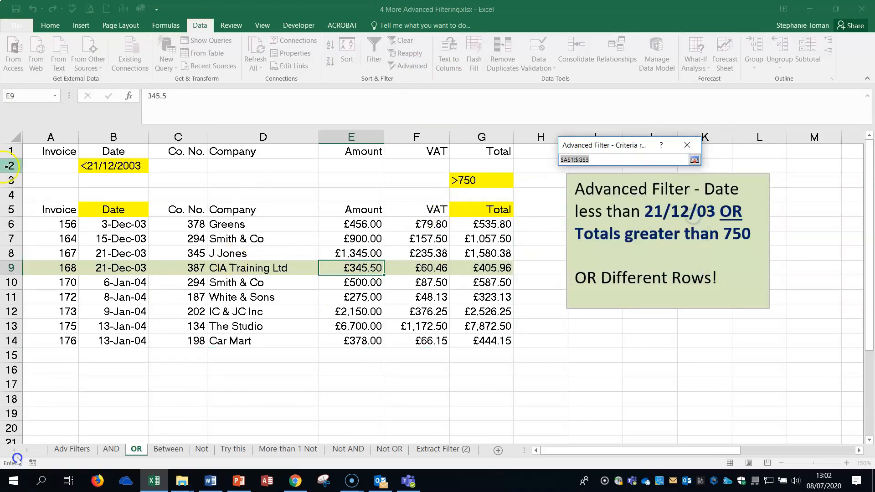
left_click_drag(45, 153, 500, 180)
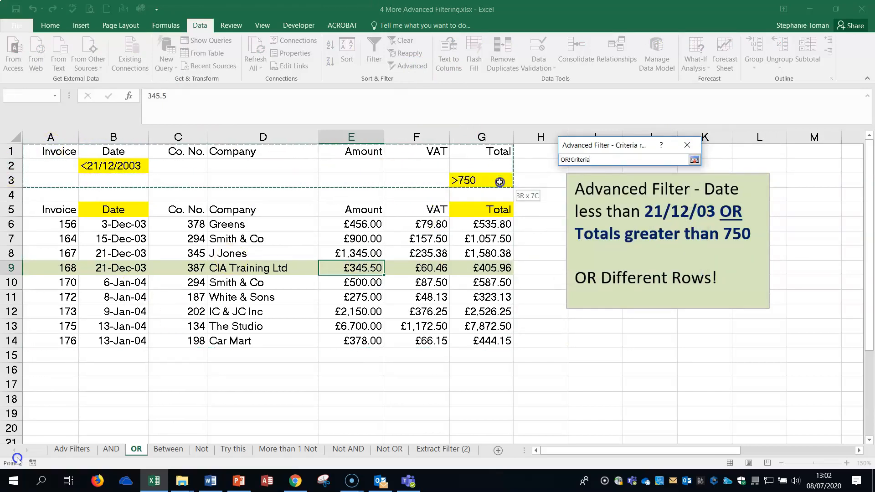
left_click(694, 160)
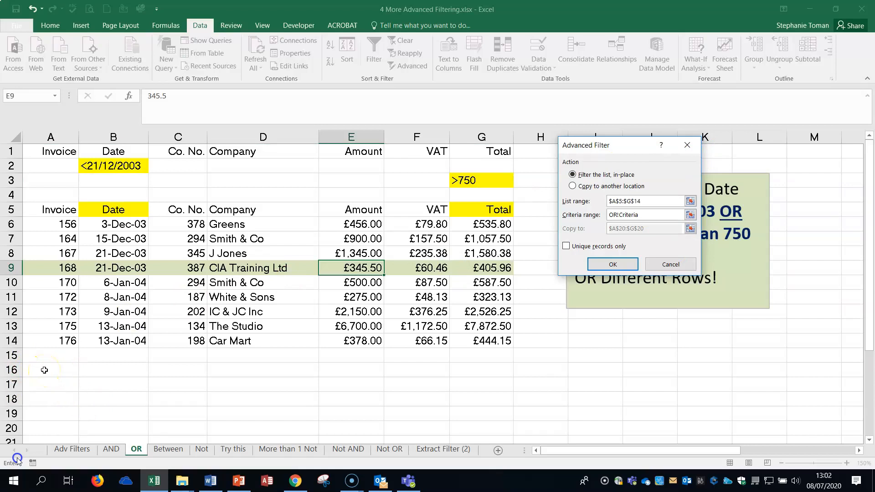
left_click(573, 187)
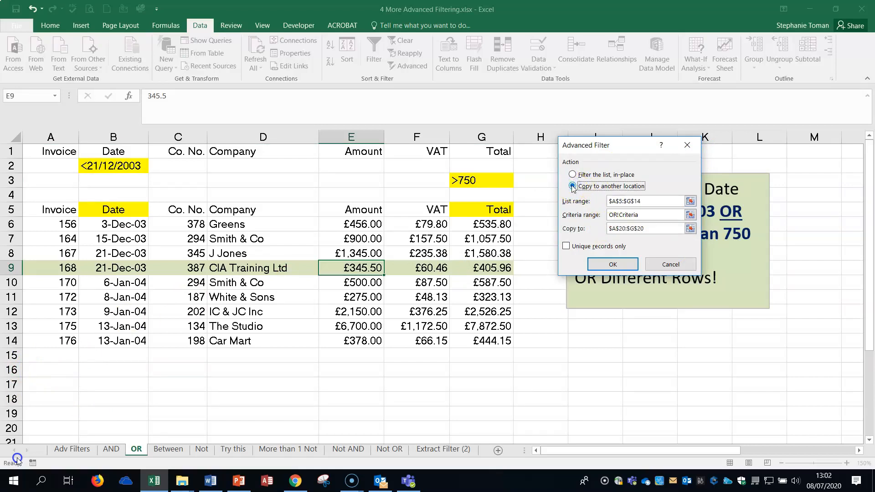
left_click(691, 229)
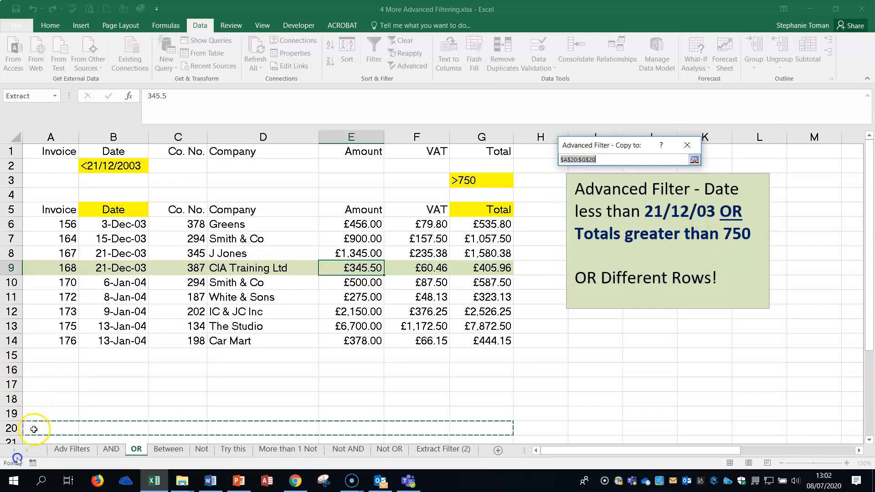
left_click(33, 402)
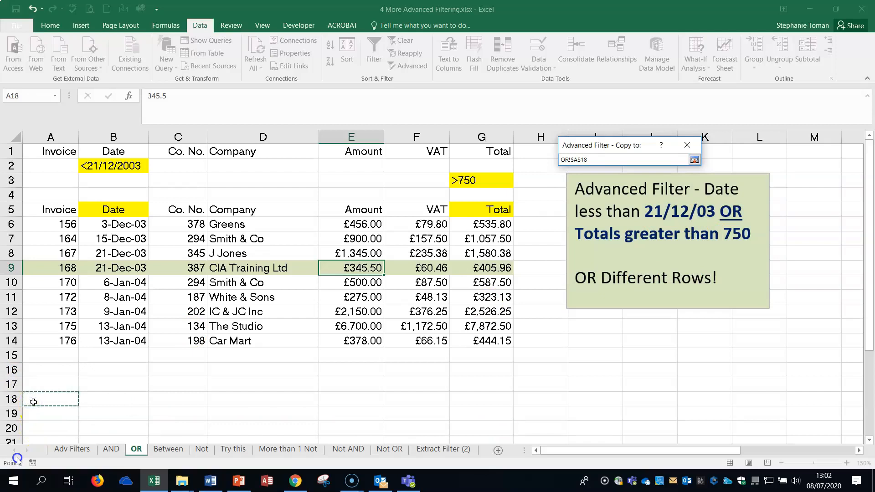
left_click(694, 159)
left_click(613, 263)
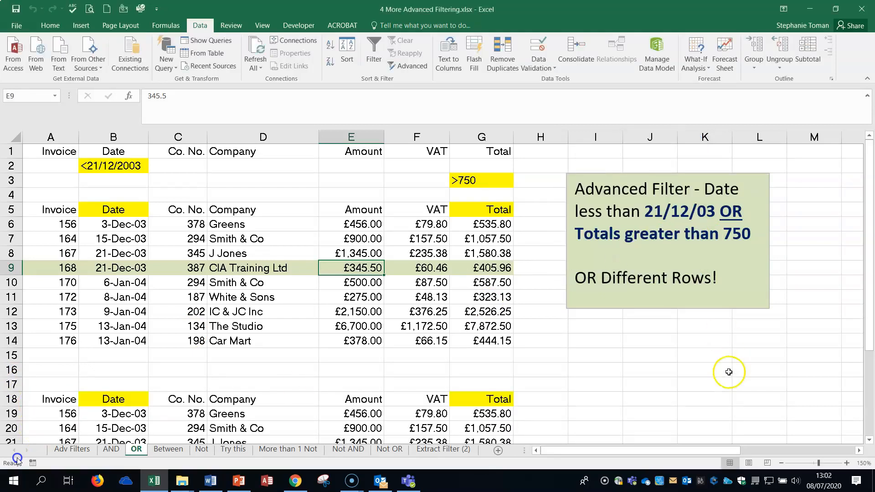
- Compare the records extracted below row 18 on the OR sheet with the original invoice list and the date and Total criteria
scroll(728, 371, "down", 2)
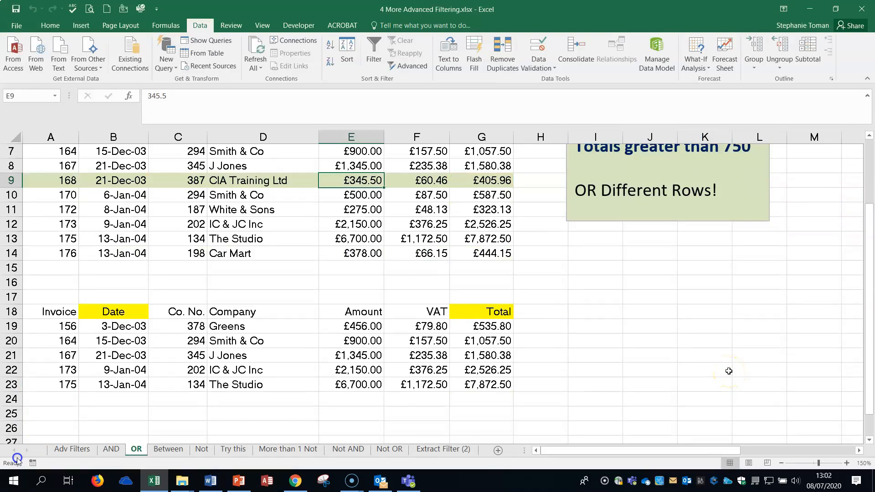
left_click(649, 370)
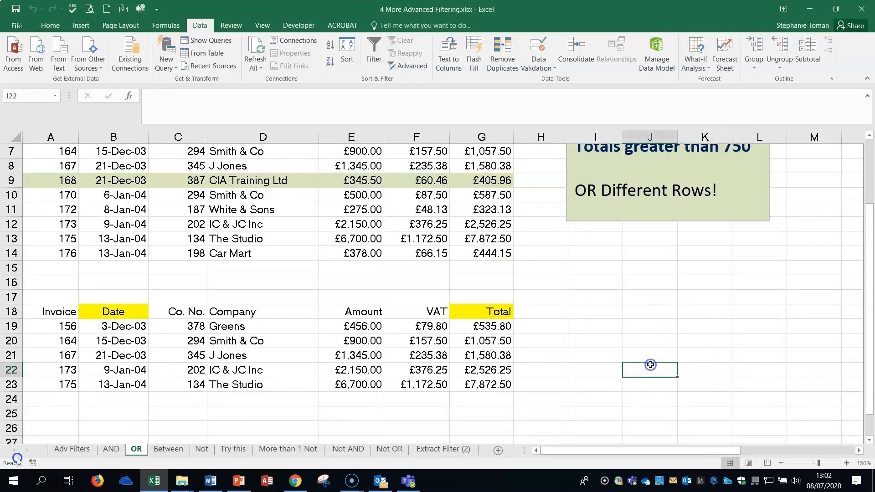
scroll(650, 367, "up", 2)
left_click(420, 274)
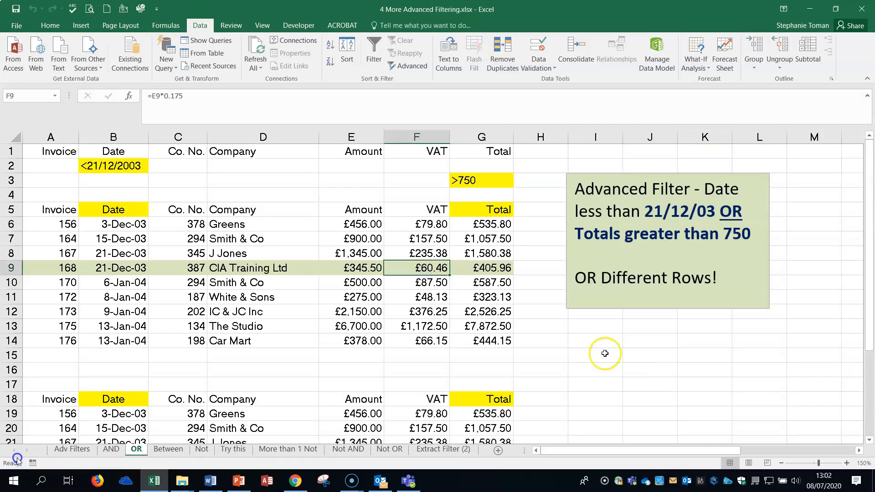
left_click(648, 342)
scroll(653, 344, "down", 3)
scroll(653, 344, "up", 2)
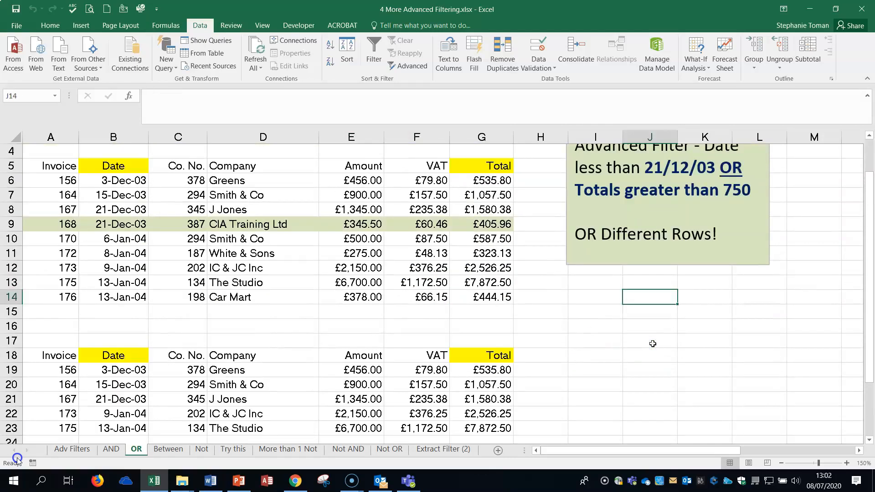
scroll(652, 344, "down", 3)
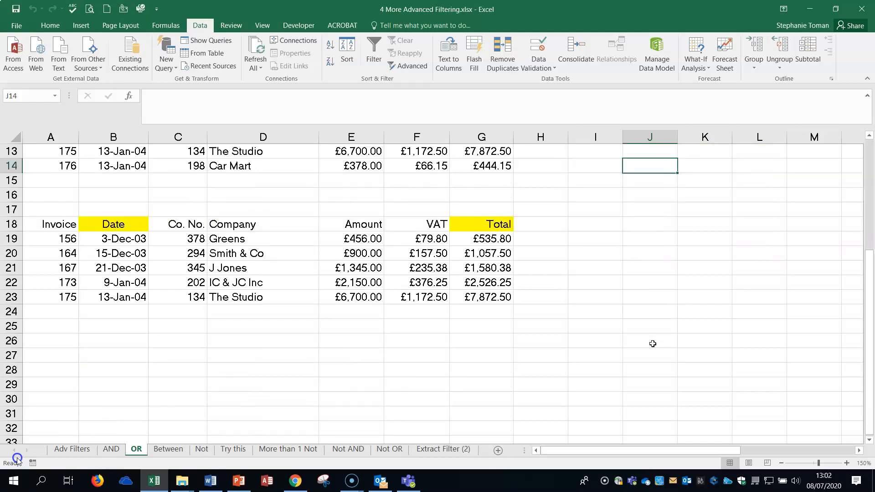
scroll(653, 345, "up", 3)
scroll(653, 345, "up", 1)
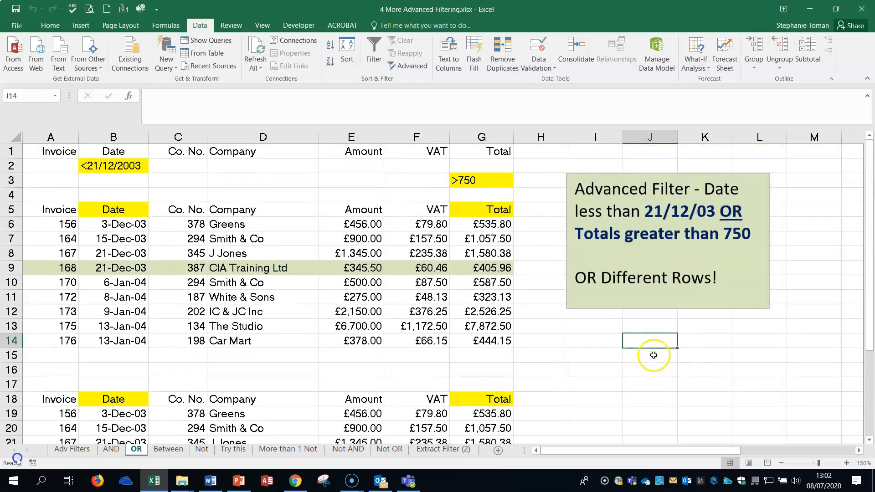
- Open the Between sheet and examine the two Amount headings and their criteria in E1:F2
left_click(160, 450)
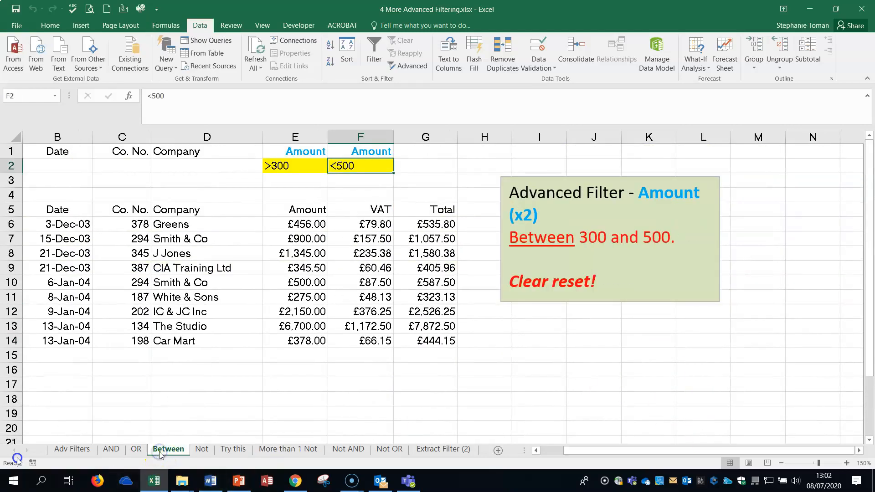
left_click(11, 166)
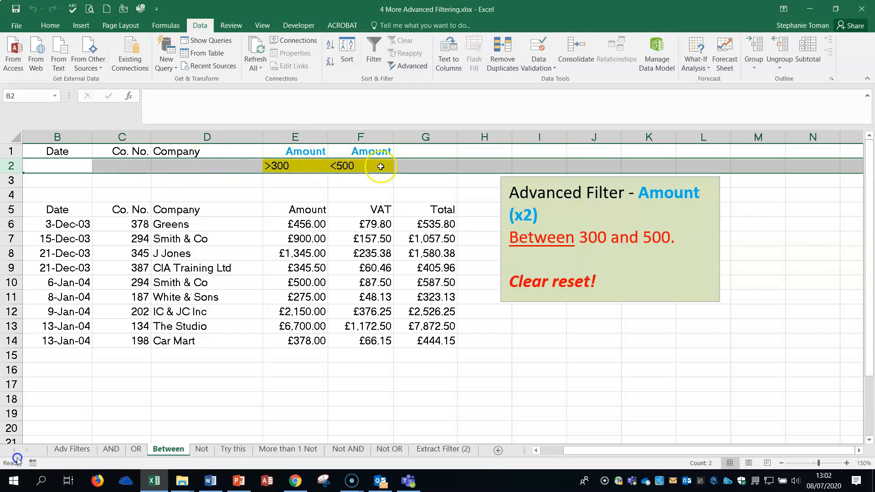
left_click(304, 151)
left_click(369, 150)
left_click(299, 149)
left_click(389, 153)
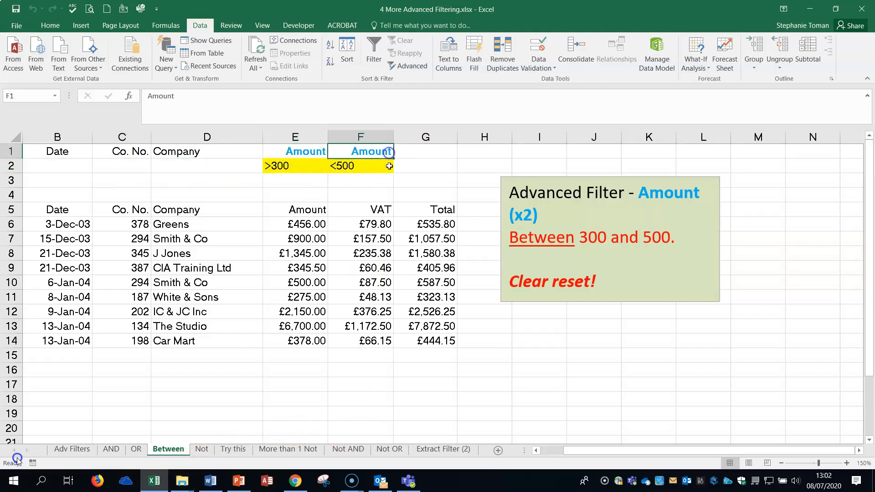
- On the Not sheet, set up an Advanced Filter for list range A5:G14 with the <>Greens criteria range A1:G2
left_click(201, 449)
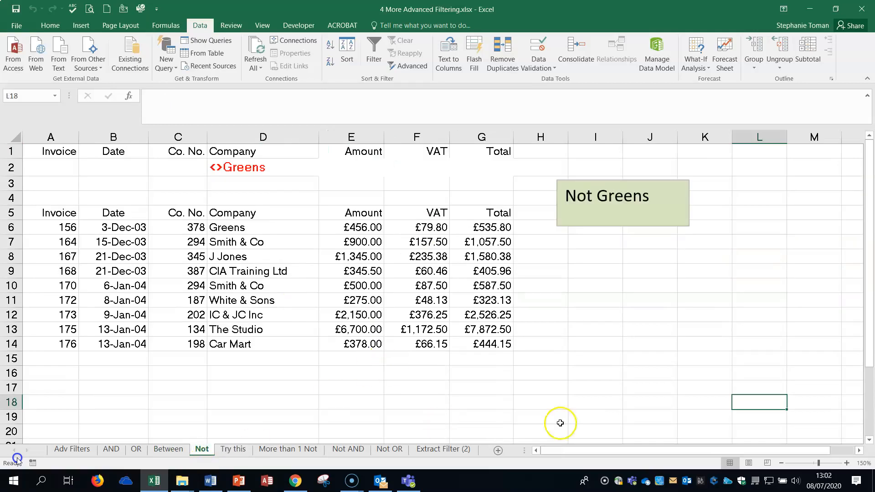
left_click(608, 389)
left_click(616, 347)
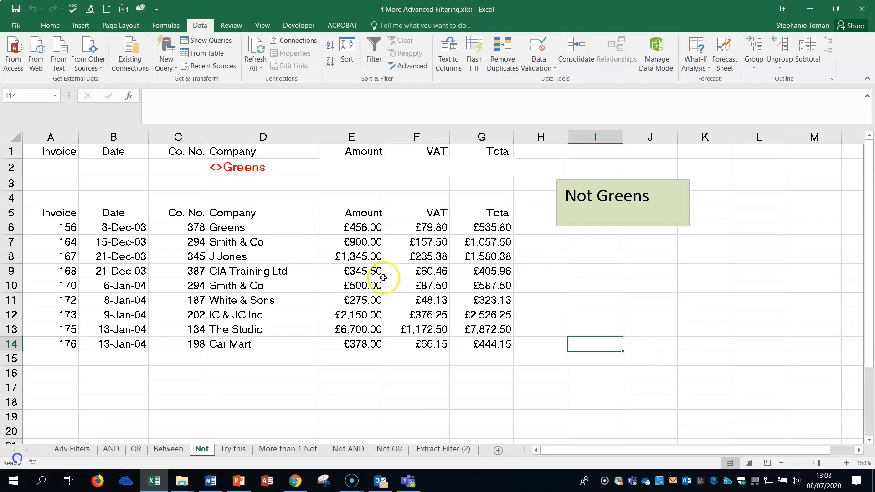
left_click(250, 273)
left_click(412, 67)
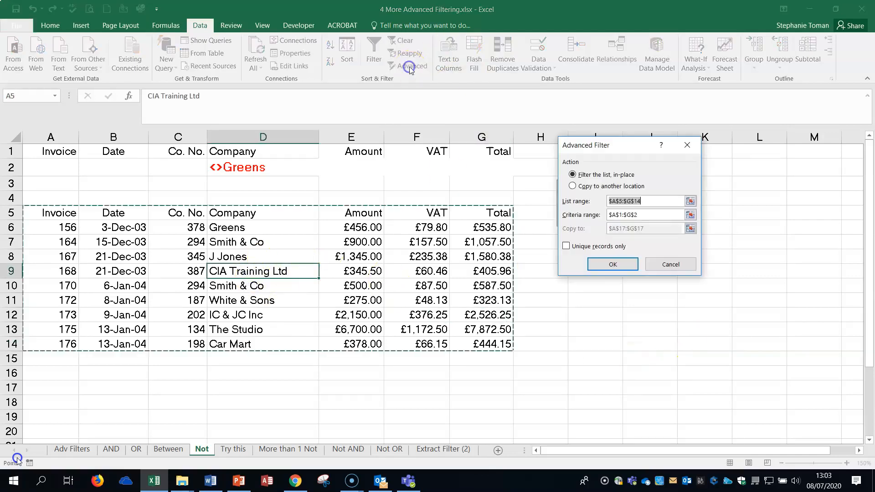
left_click(691, 215)
left_click_drag(29, 146, 495, 170)
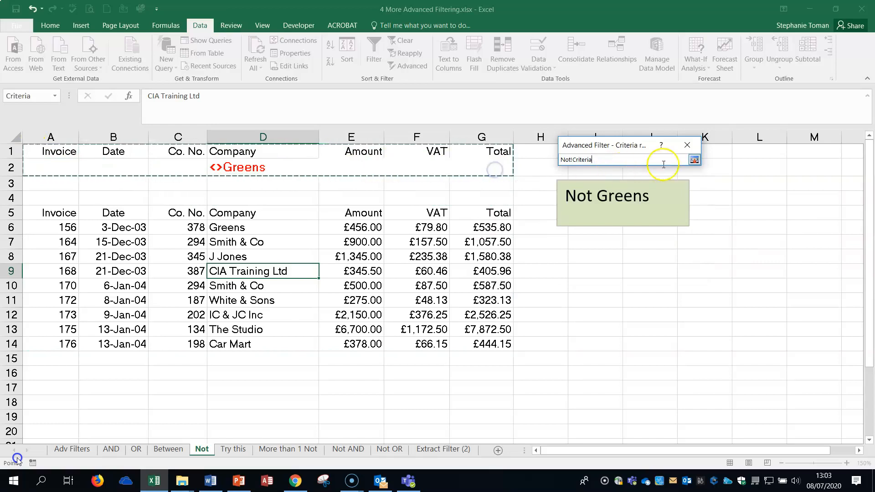
left_click(694, 160)
- Copy the filtered records to another location at A17:G17 and check the extracted list against the original
left_click(573, 186)
left_click(690, 229)
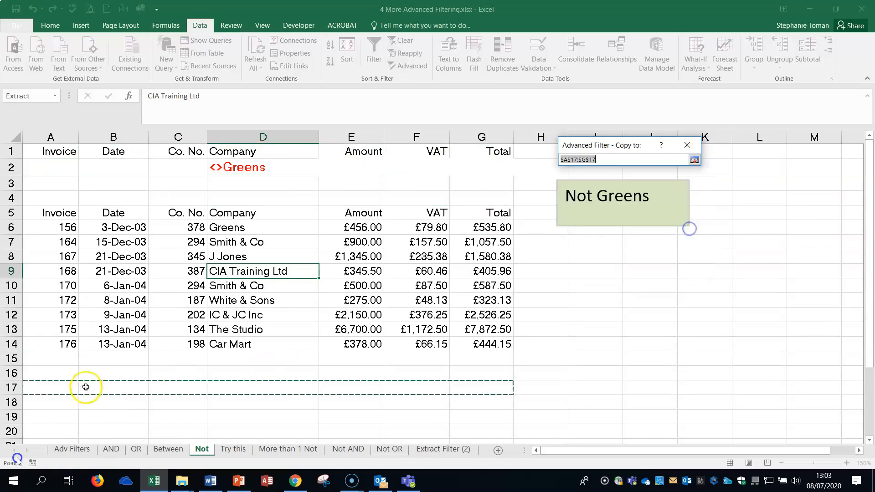
left_click(694, 159)
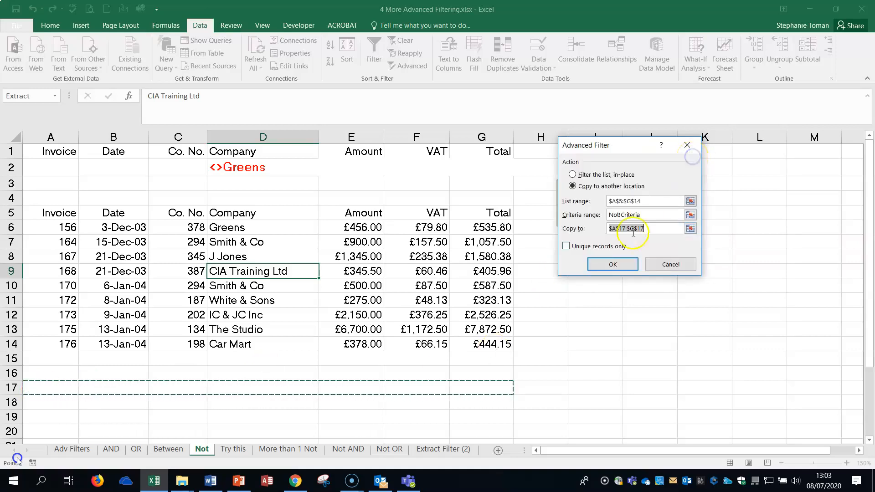
left_click(607, 264)
scroll(711, 329, "down", 2)
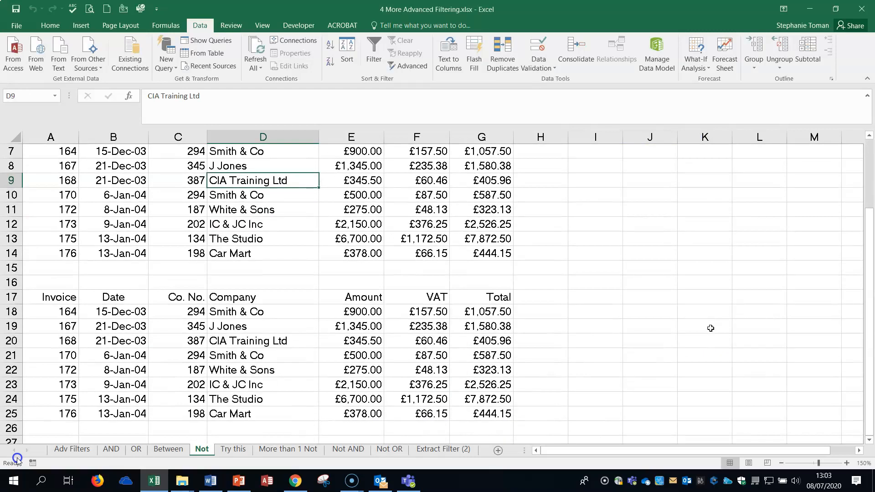
scroll(711, 328, "up", 2)
scroll(711, 328, "down", 1)
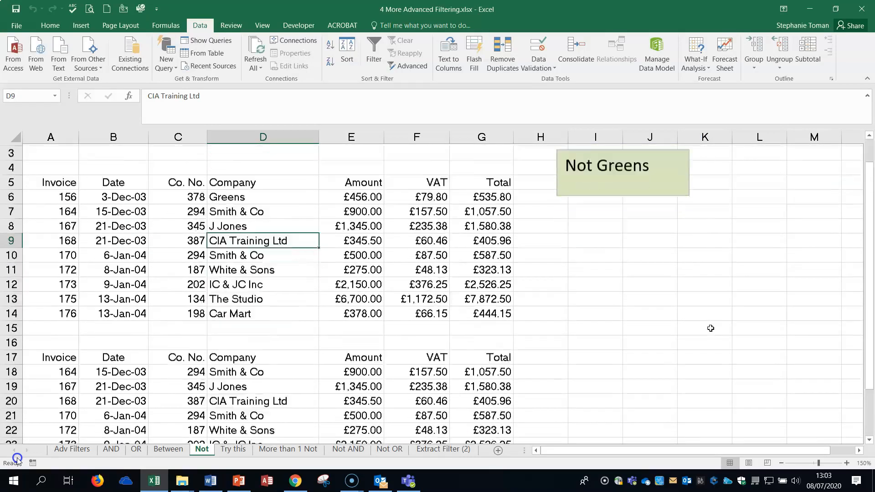
scroll(711, 328, "down", 2)
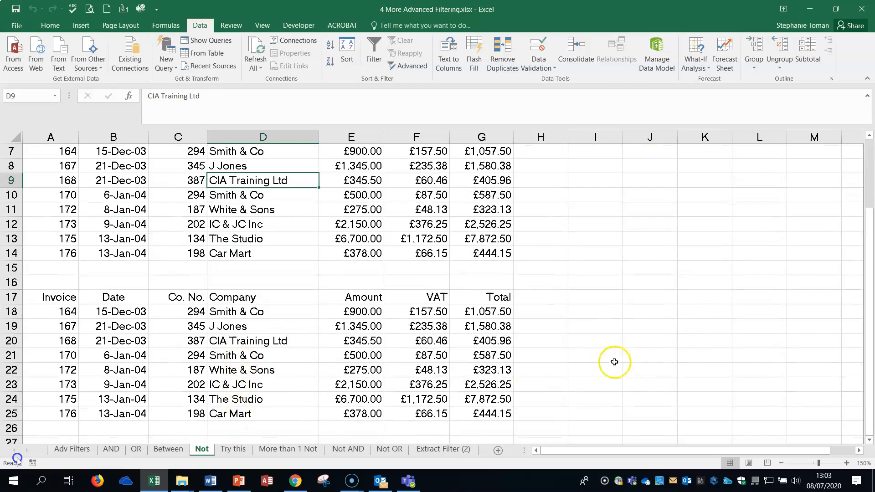
left_click(639, 359)
- On the Try this sheet, copy the Company heading from D1 to H1 and enter the criterion <>J Jones in H2
left_click(233, 449)
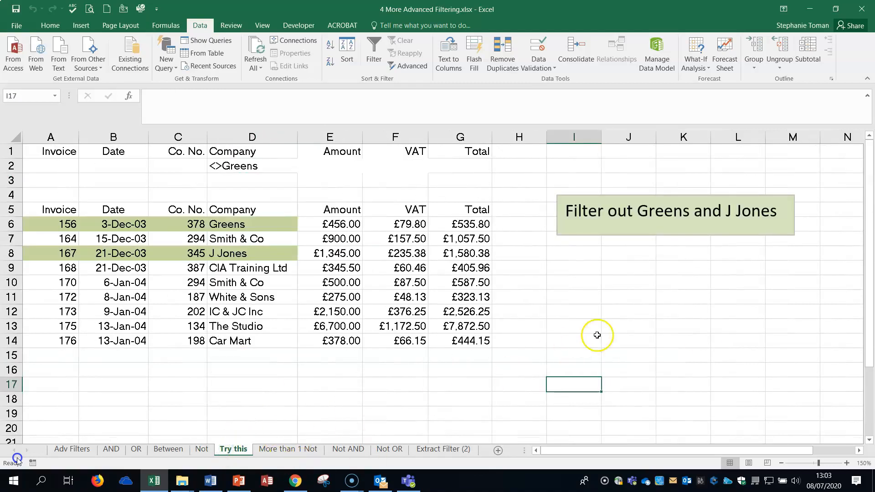
left_click(690, 307)
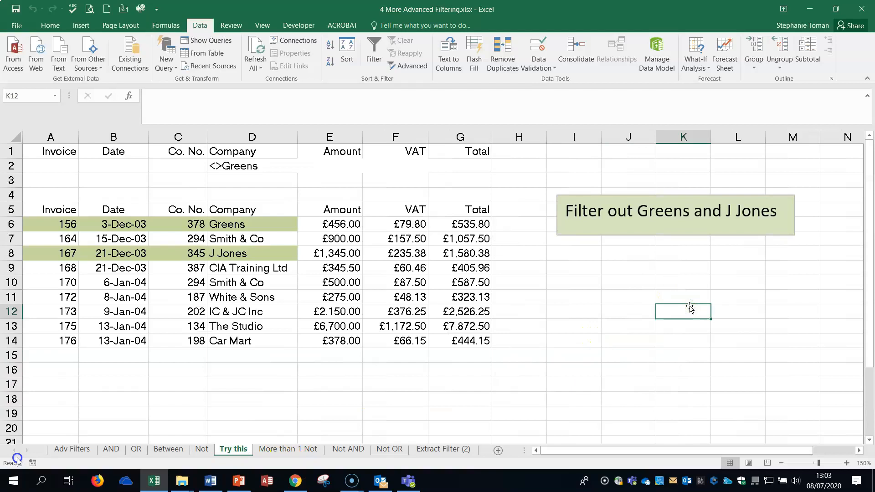
left_click(690, 314)
left_click(504, 150)
left_click(254, 148)
right_click(255, 149)
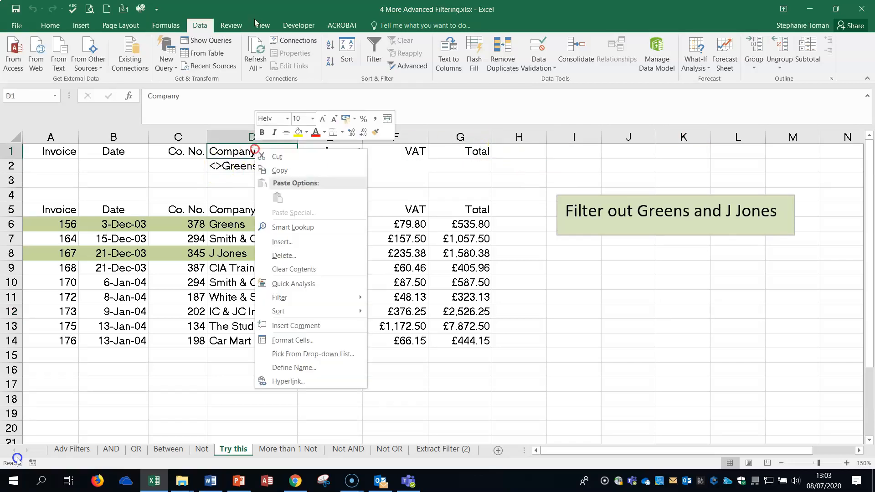
left_click(280, 170)
right_click(519, 151)
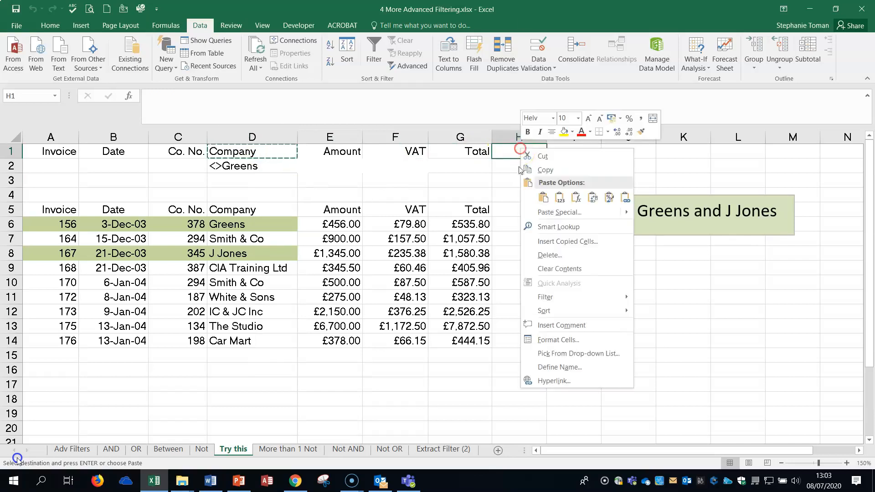
left_click(543, 196)
left_click(508, 166)
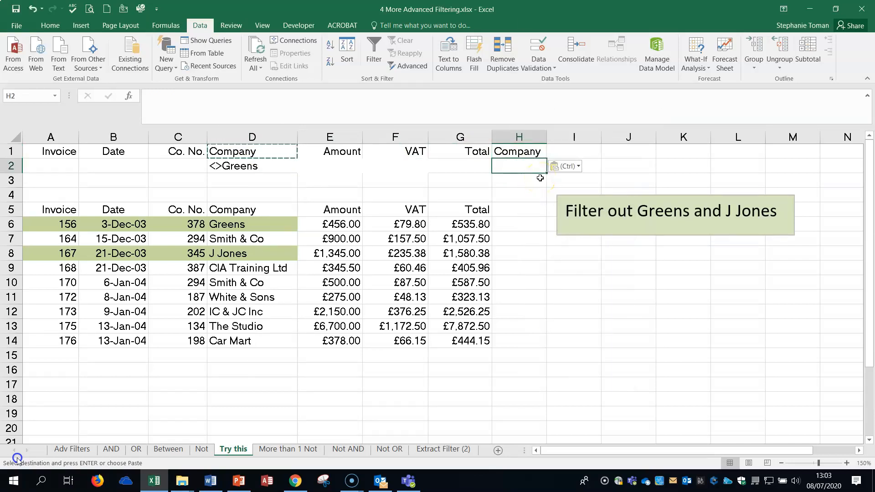
type("<>J Jones")
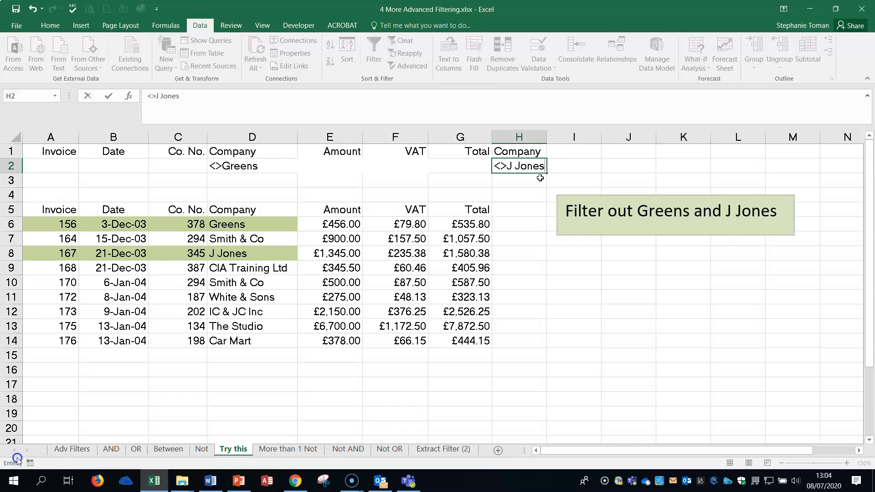
- Set up an Advanced Filter on the invoice list with list range A5:G14 and criteria range A1:H2
left_click(330, 311)
left_click(405, 68)
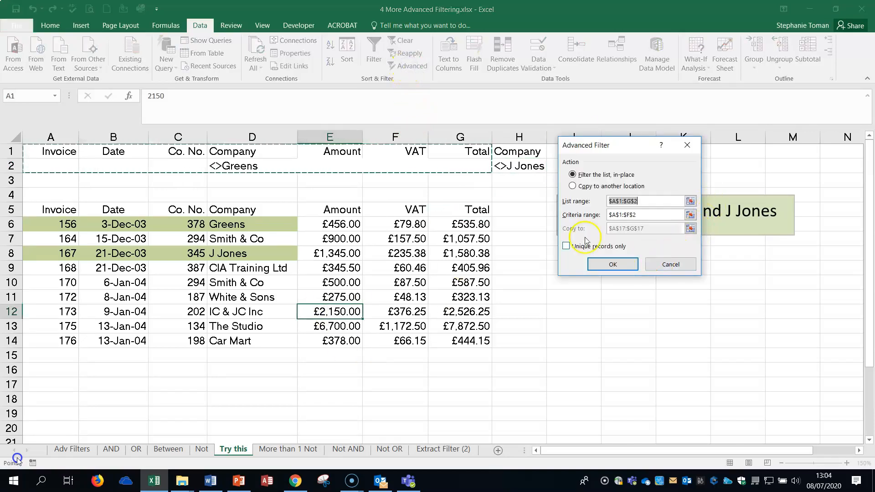
left_click(691, 201)
left_click_drag(51, 210, 460, 340)
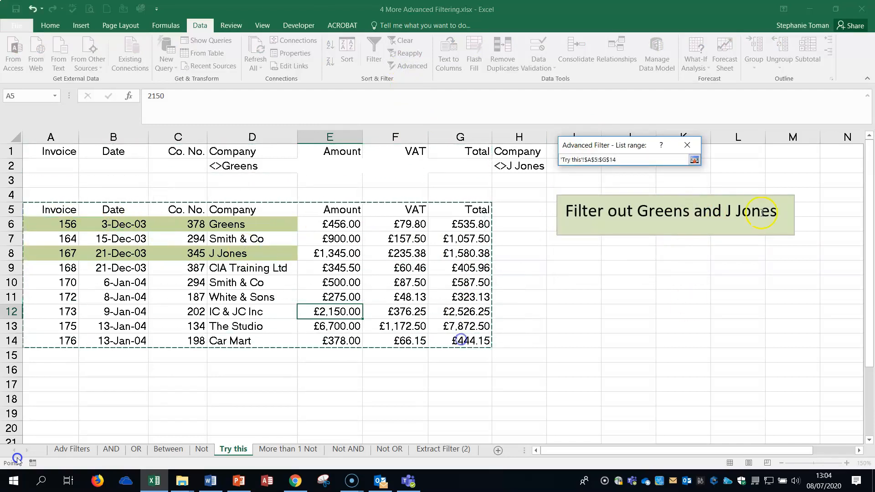
left_click(694, 160)
left_click(691, 215)
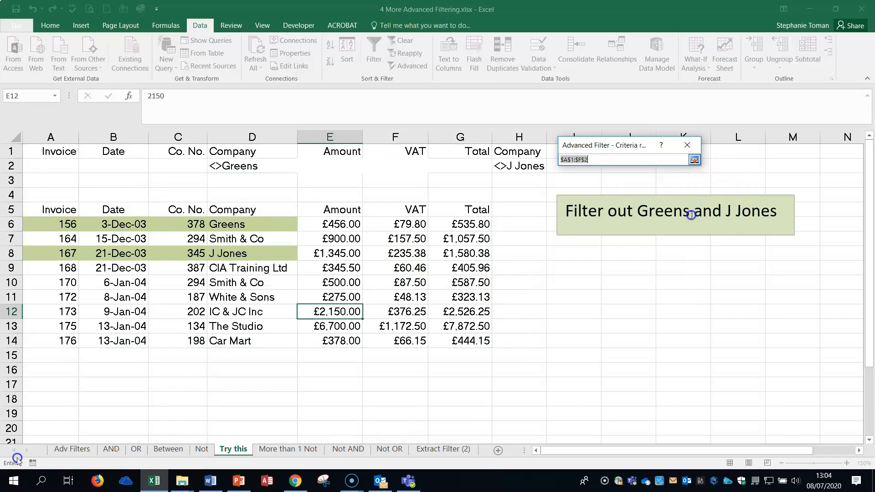
left_click_drag(39, 148, 546, 169)
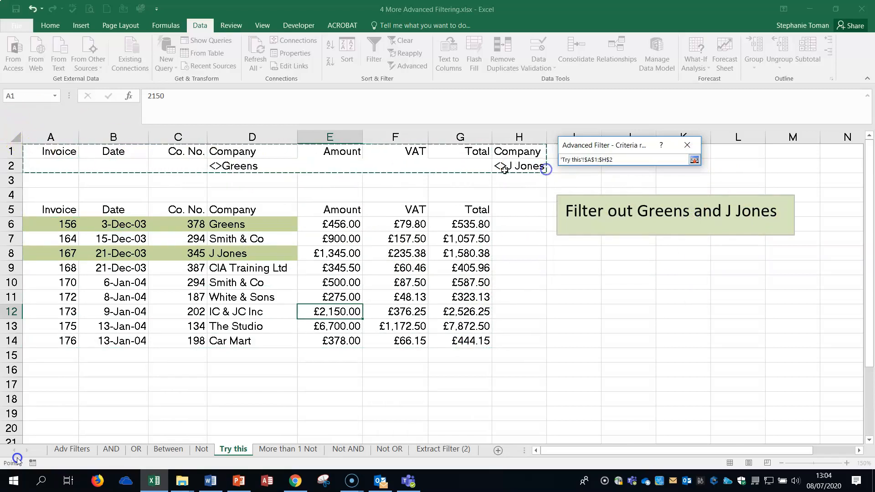
left_click(694, 160)
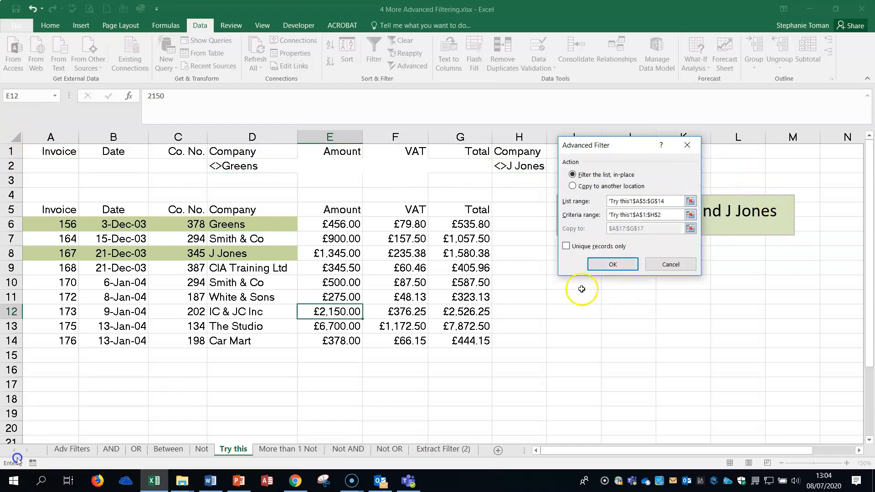
- Copy the filtered records to another location at A17:G17 and review the companies in the extracted list
left_click(572, 186)
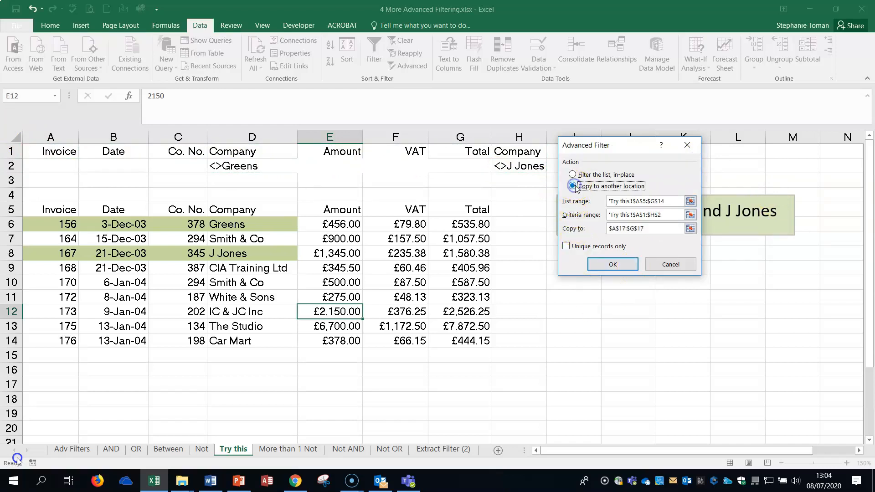
left_click(690, 228)
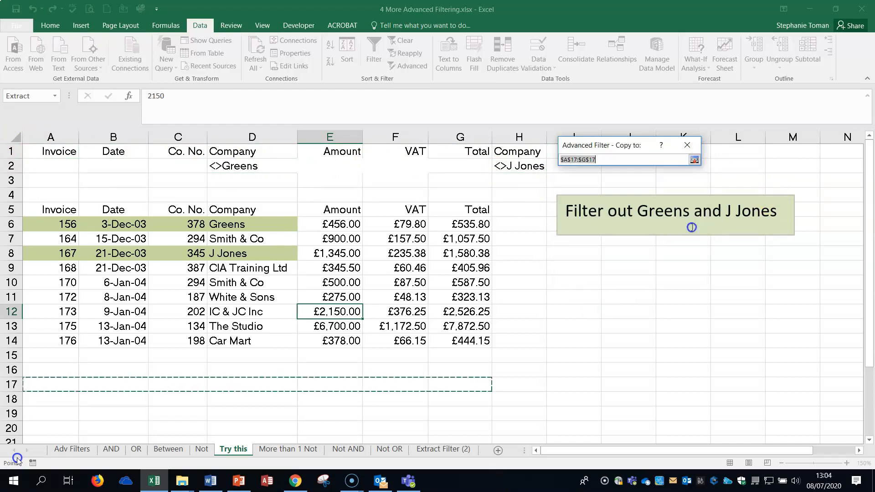
left_click(694, 160)
left_click(620, 263)
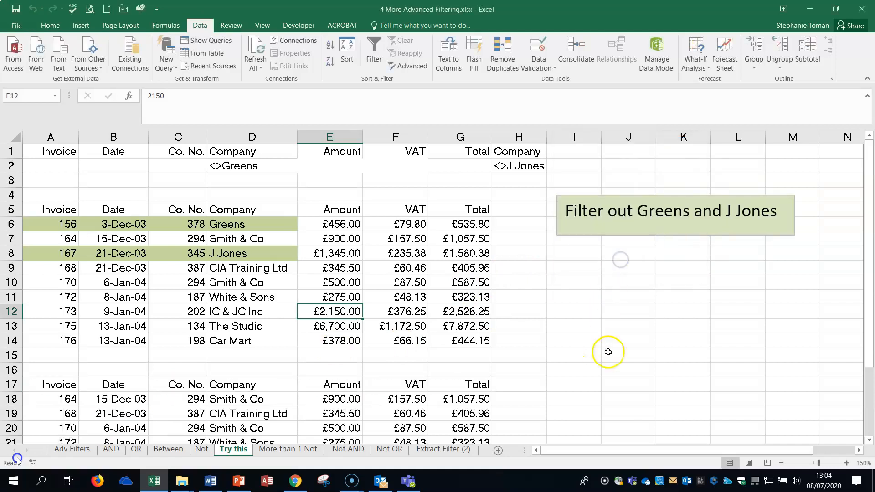
scroll(621, 351, "down", 2)
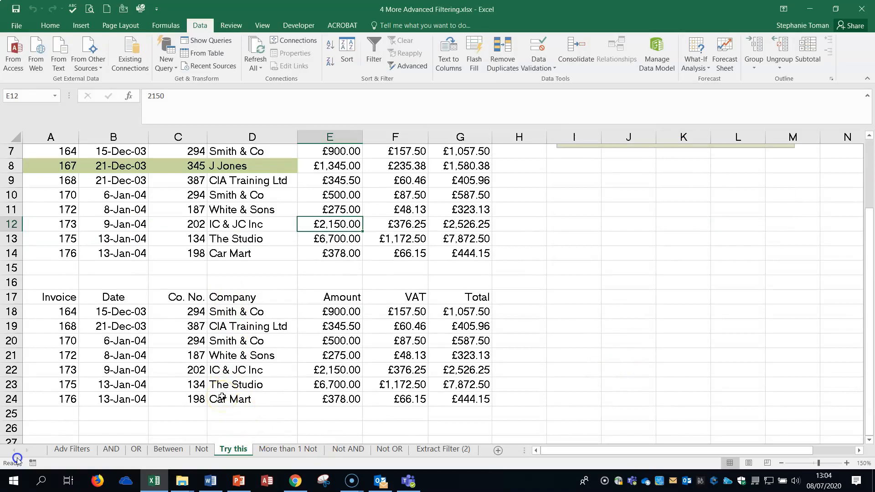
scroll(222, 397, "up", 2)
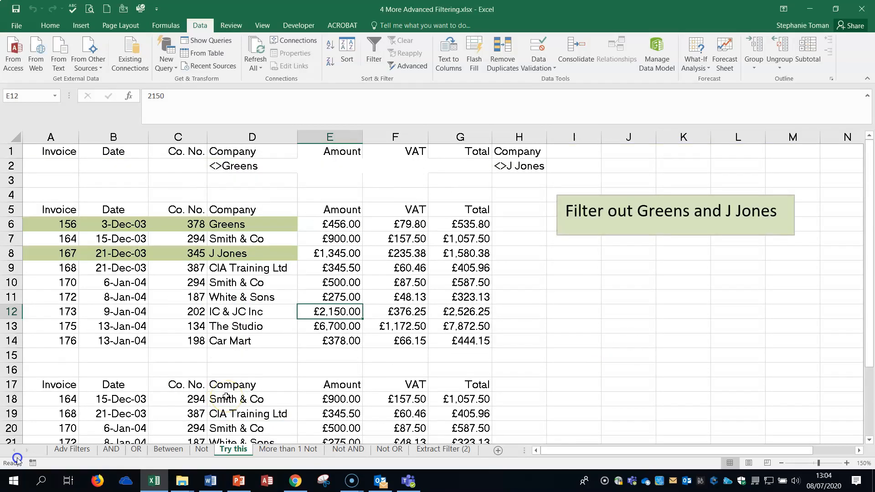
- Open the More than 1 Not sheet
left_click(294, 451)
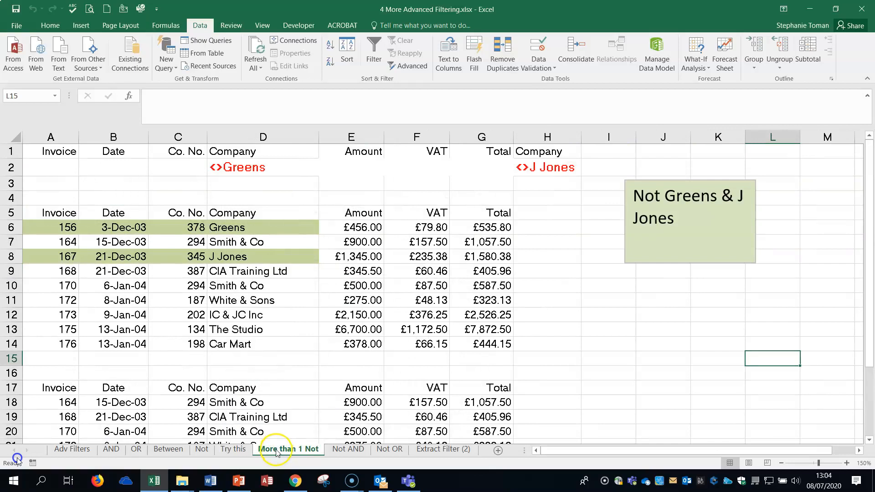
- Look through the criteria examples on the Not AND, Not OR and Extract Filter (2) sheets
left_click(352, 456)
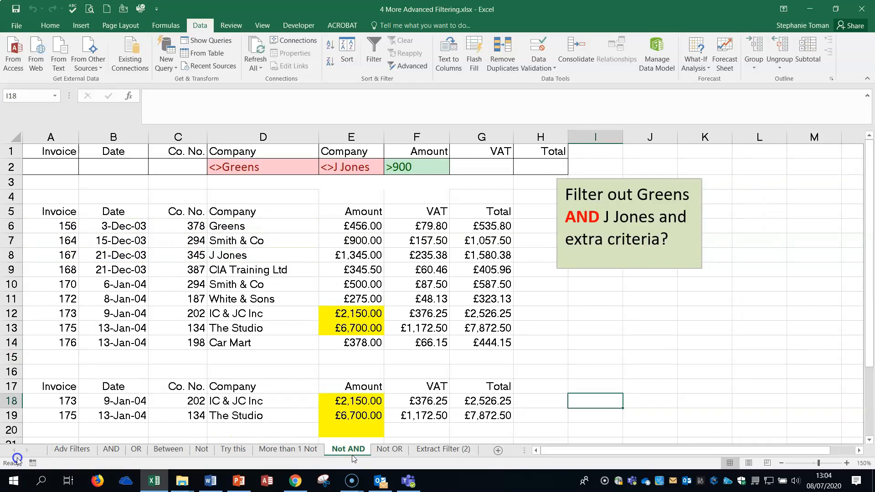
left_click(393, 454)
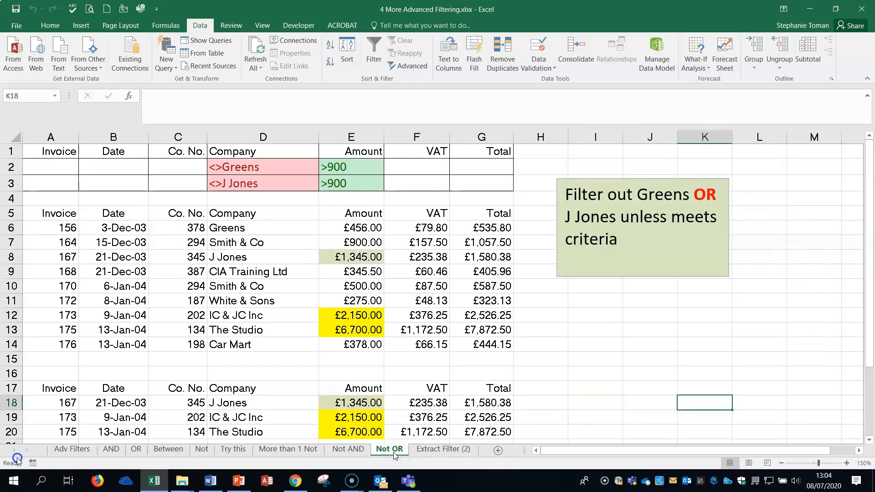
left_click(431, 451)
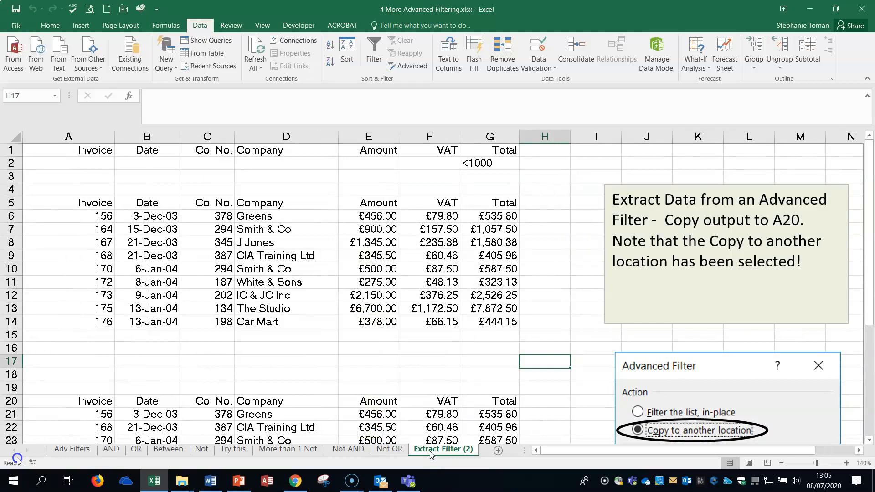
- Switch to the 5 Adding Subtotals workbook and open its Sum sheet
left_click(72, 450)
left_click(112, 450)
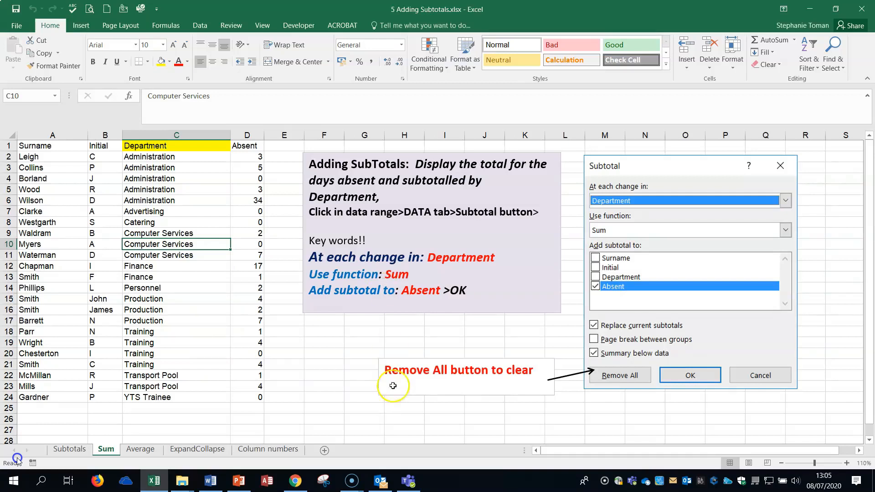
left_click(200, 25)
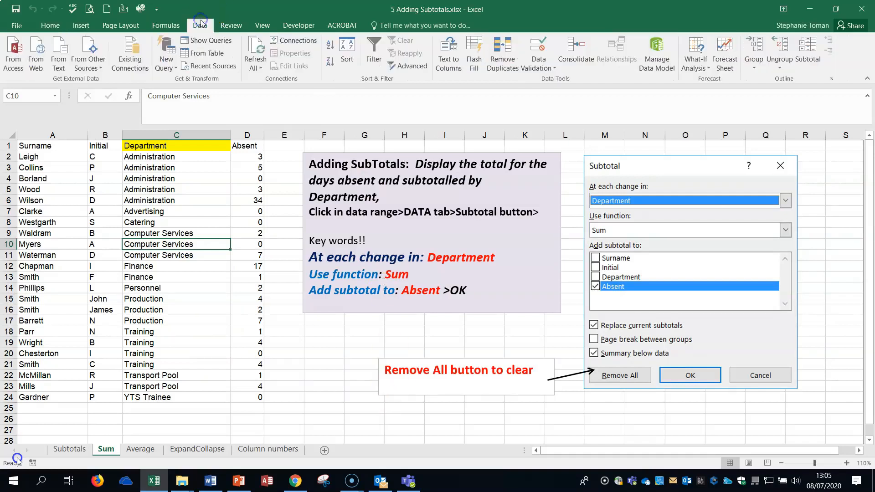
left_click(754, 68)
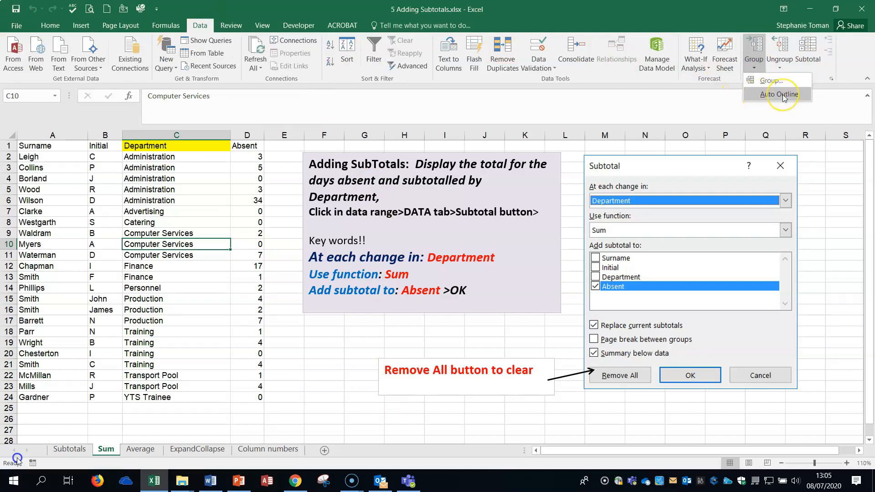
left_click(156, 279)
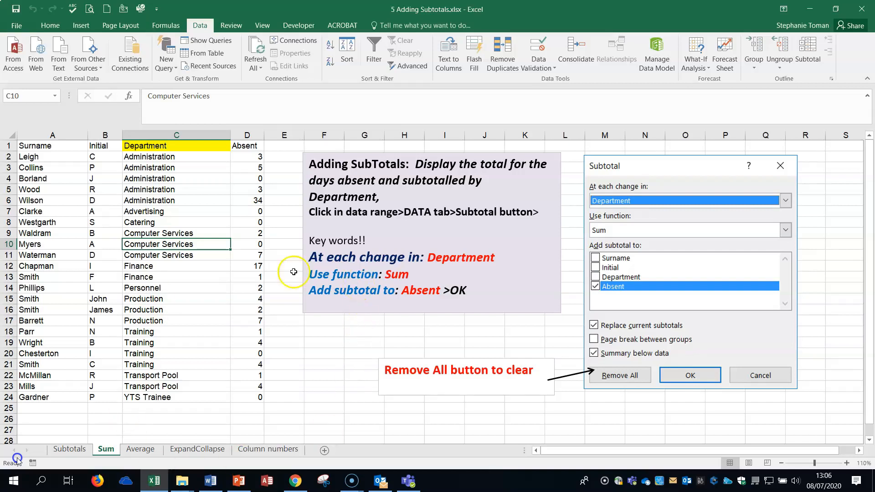
- Examine the Department entries in C2:C24 for how they are sorted into groups, ending on a cell within the list
left_click(170, 197)
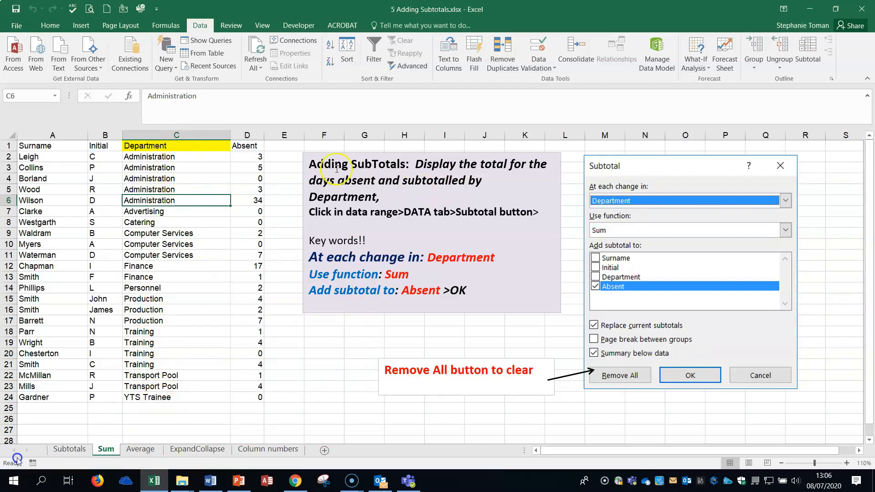
left_click_drag(179, 158, 158, 394)
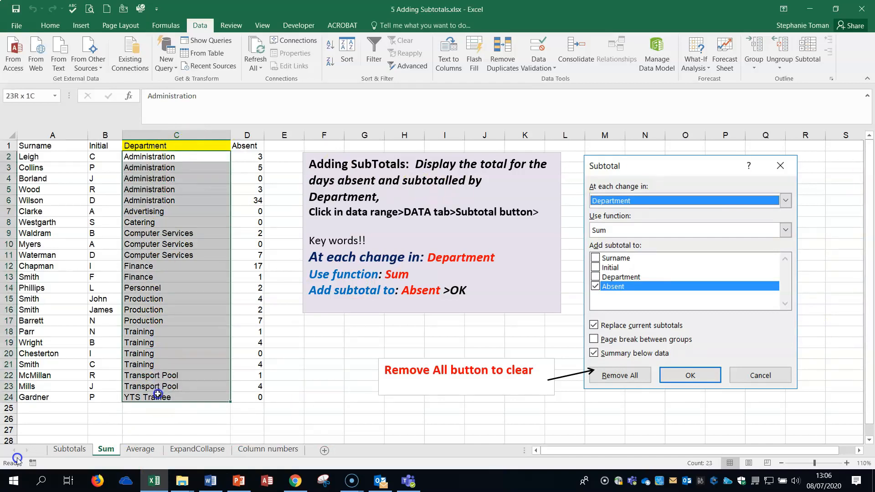
left_click(175, 244)
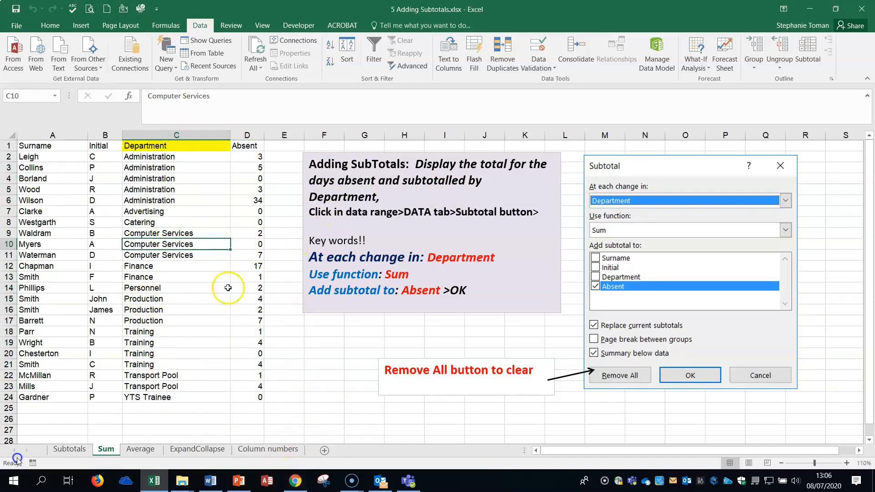
left_click(172, 167)
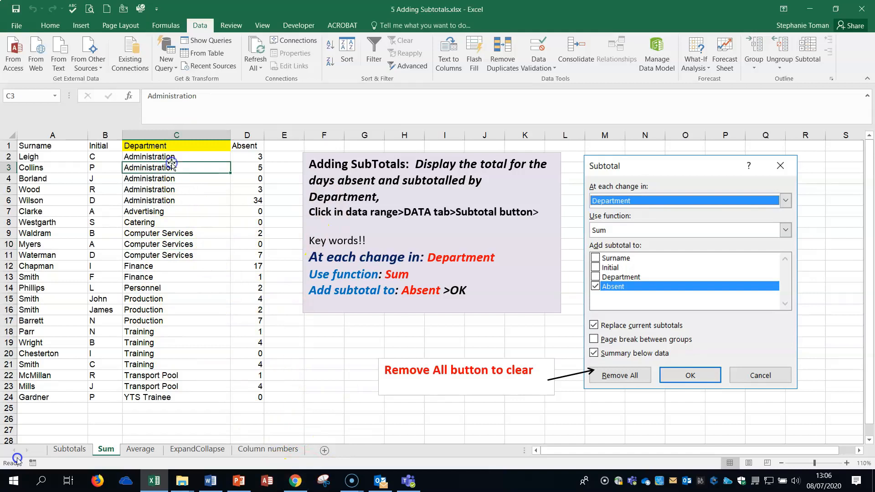
left_click(172, 157)
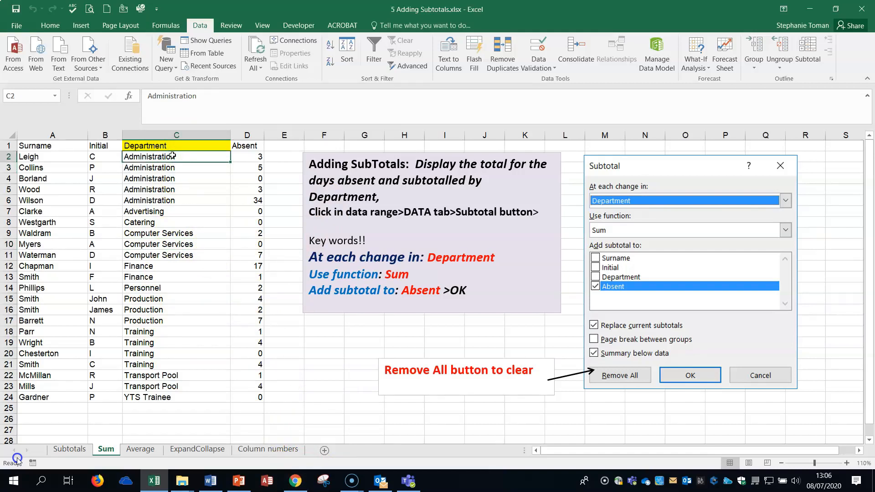
left_click(157, 202)
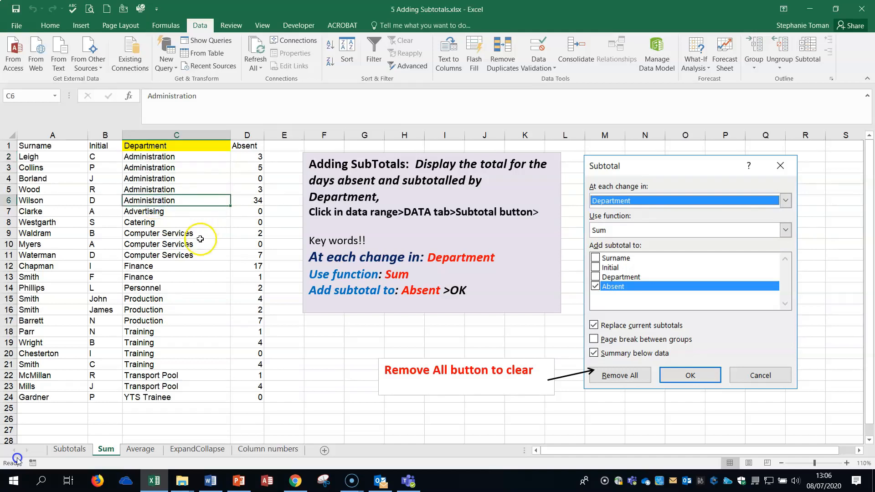
- Add subtotals to the absence list at each change in Department, using Sum on the Absent column
left_click(814, 43)
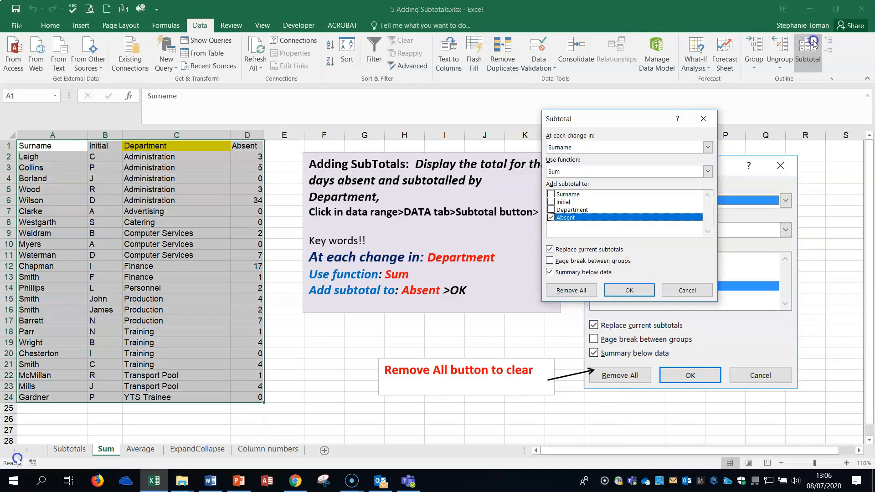
left_click_drag(627, 121, 589, 235)
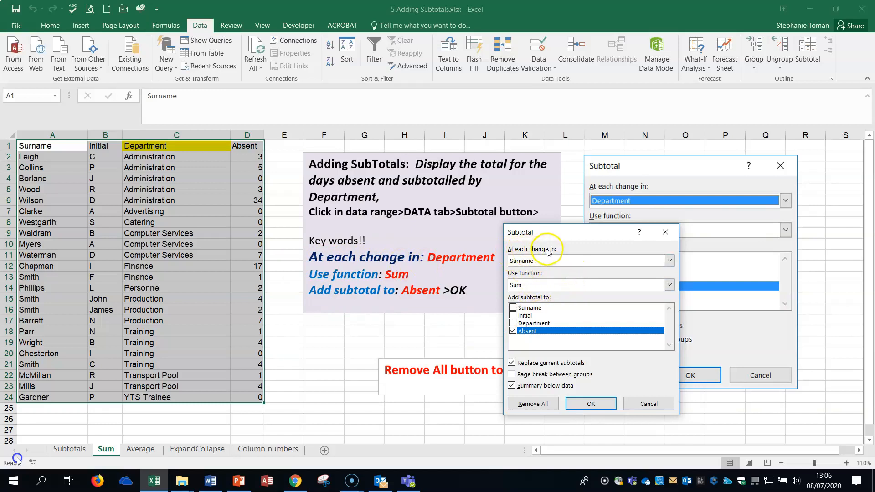
left_click(669, 260)
left_click(584, 285)
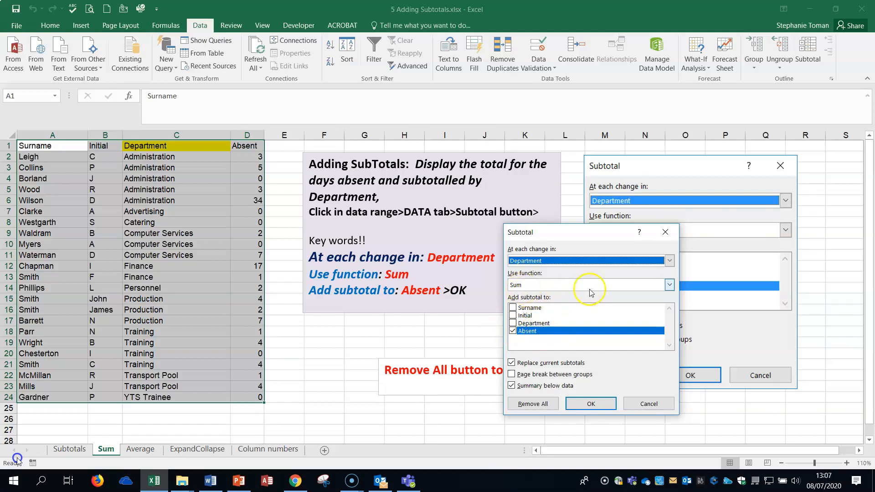
left_click(669, 286)
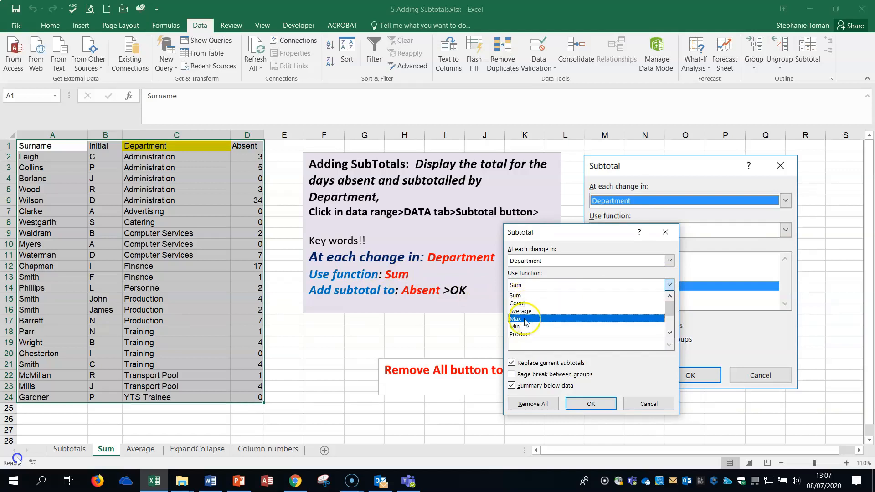
left_click(519, 295)
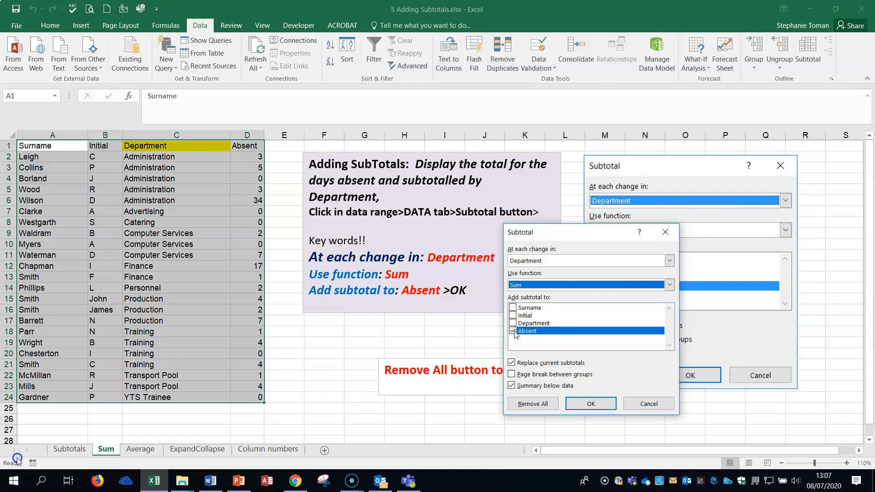
left_click(588, 404)
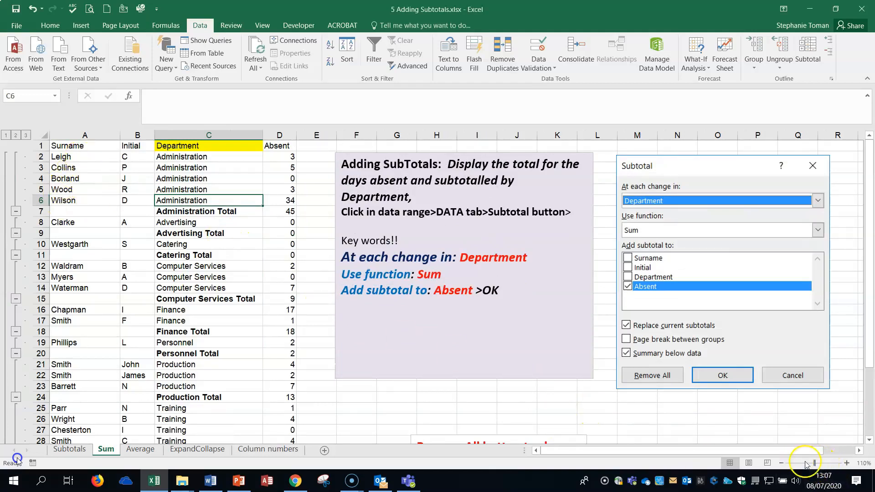
- Examine the department total rows across the subtotalled list and the formula behind the Production total in D24
left_click(781, 463)
left_click(781, 463)
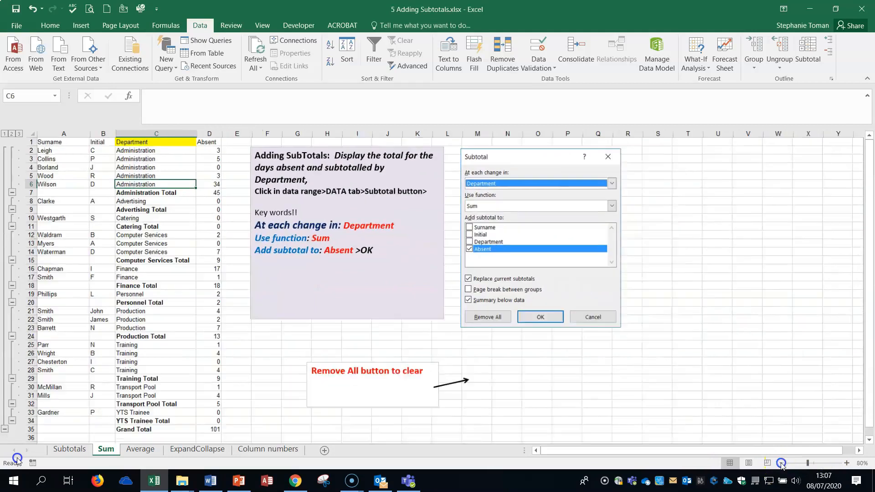
left_click(780, 463)
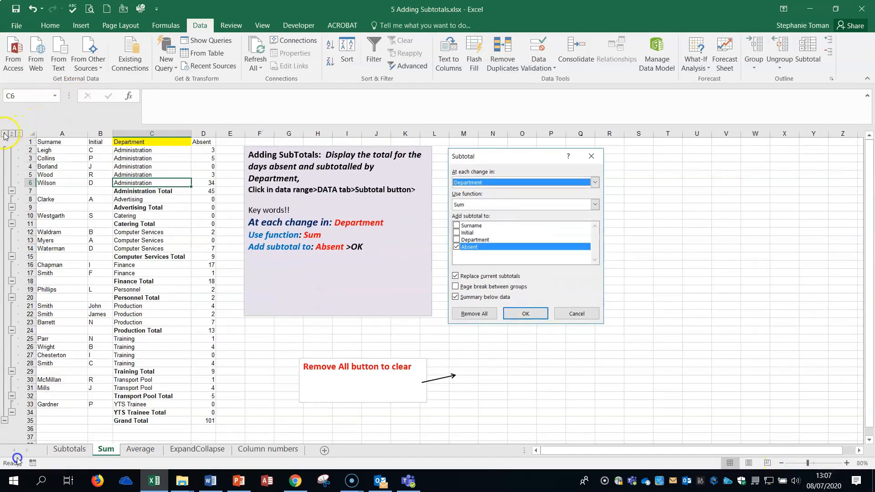
left_click(130, 191)
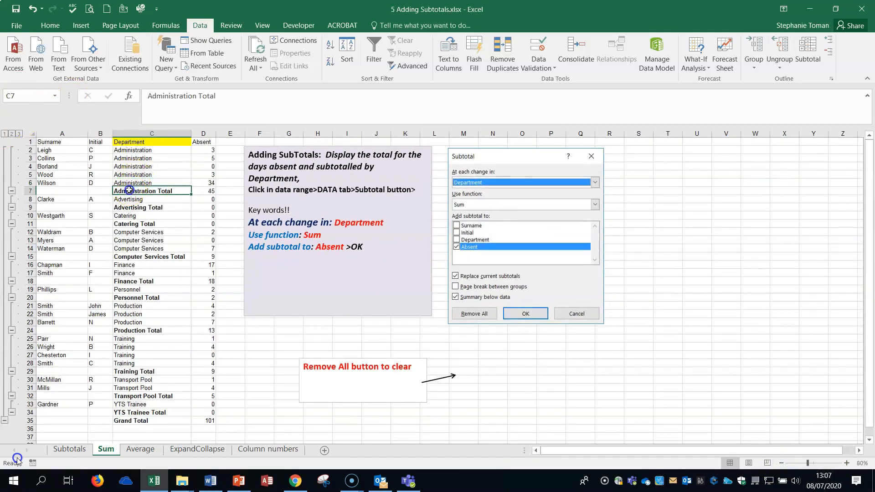
left_click(205, 187)
left_click(167, 192)
left_click(162, 256)
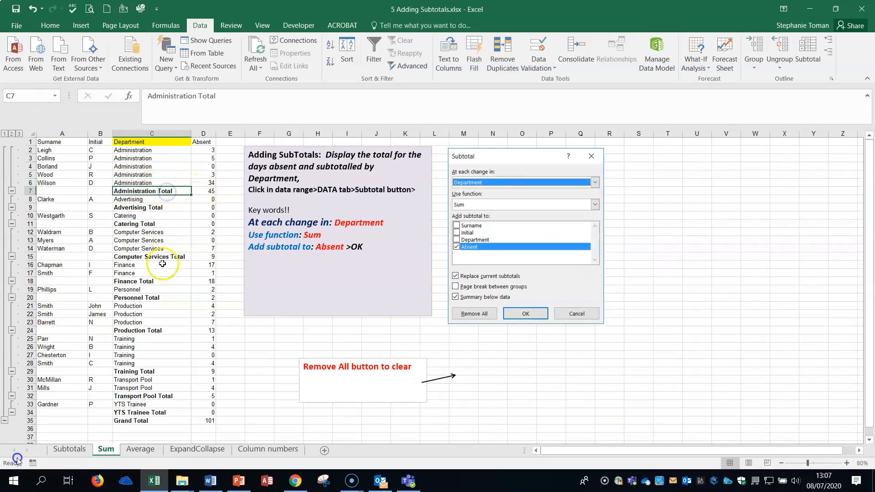
left_click(148, 299)
left_click(153, 332)
left_click(213, 330)
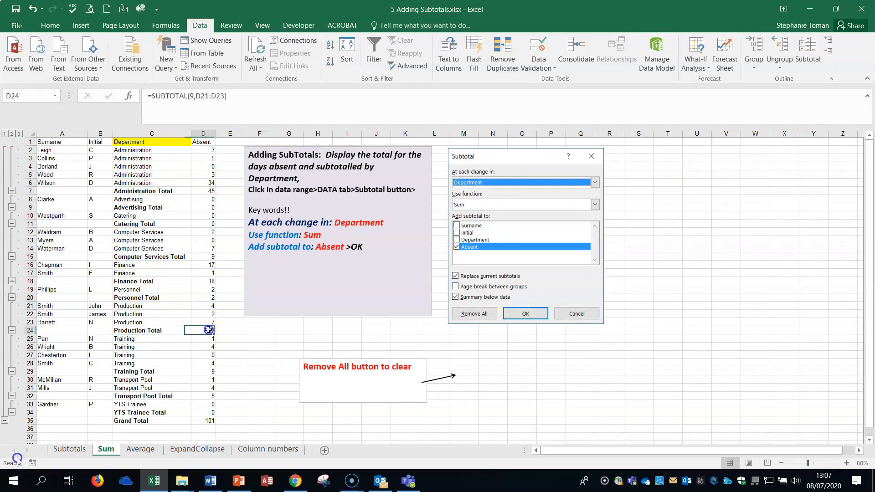
- Cycle the outline through grand total only, department totals and full detail, ending on level 2 with department totals
left_click(5, 134)
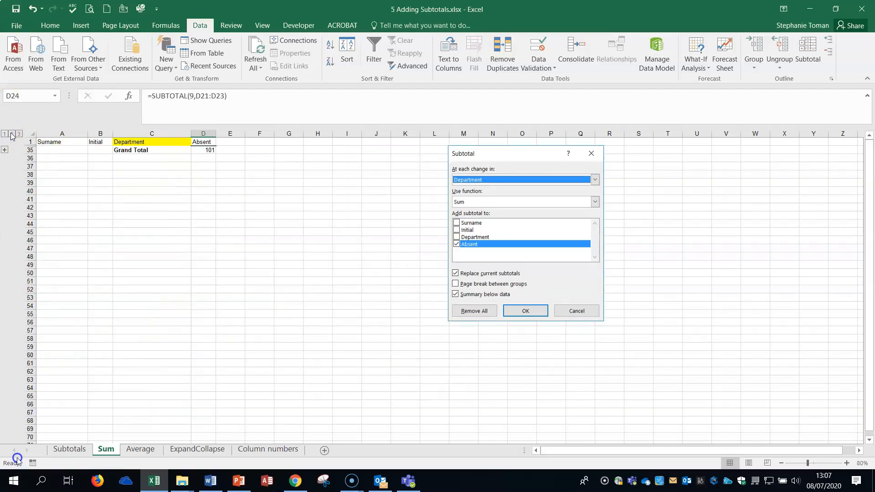
left_click(12, 134)
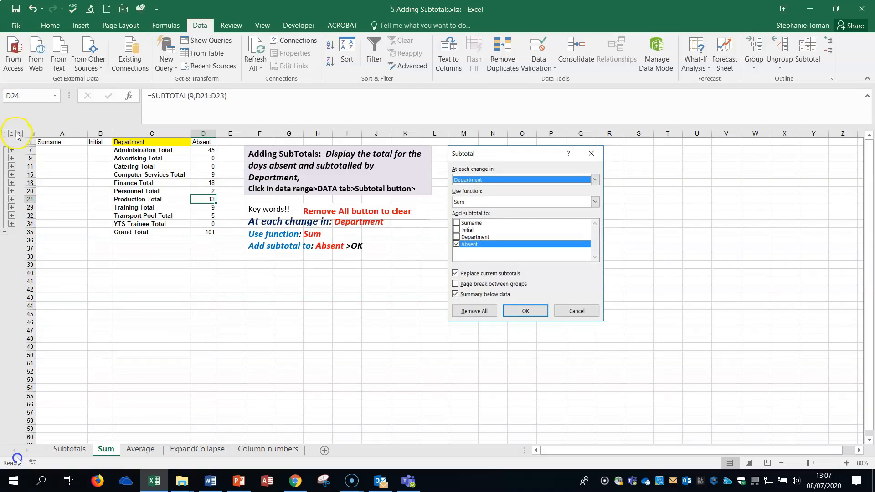
left_click(19, 134)
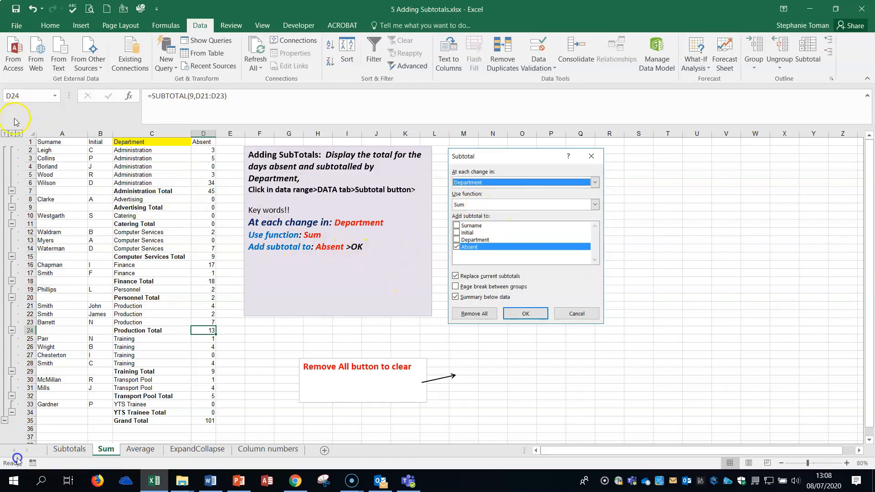
left_click(12, 133)
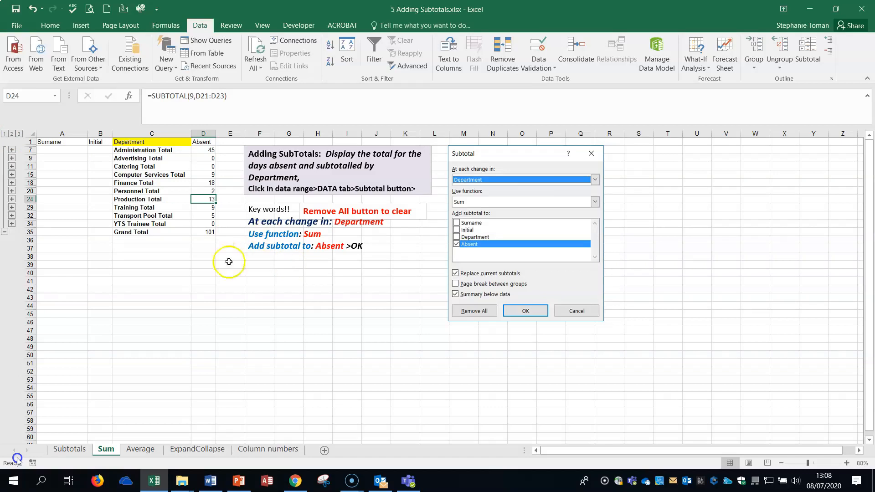
- Open the Average sheet and select cell A8 inside the absence list
left_click(140, 450)
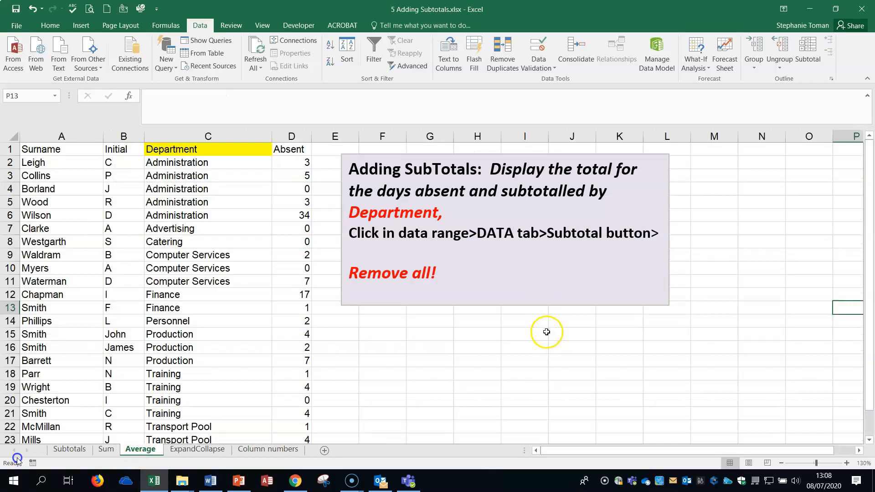
left_click(98, 244)
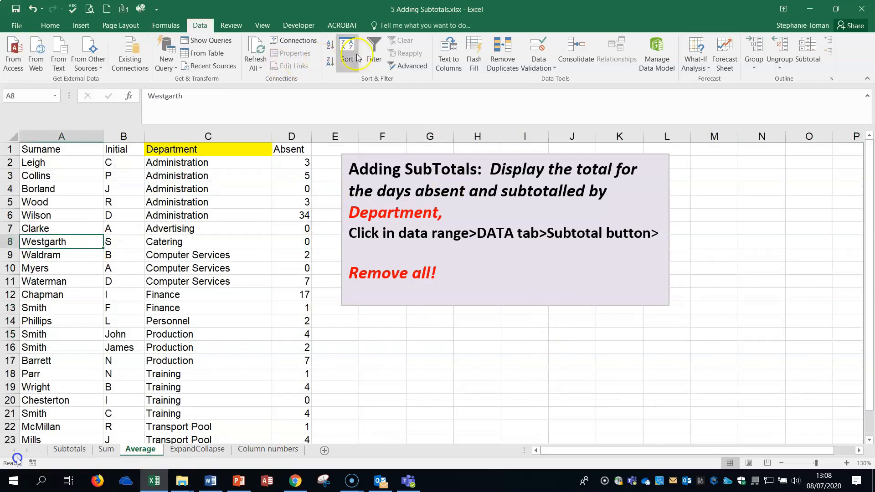
left_click(408, 66)
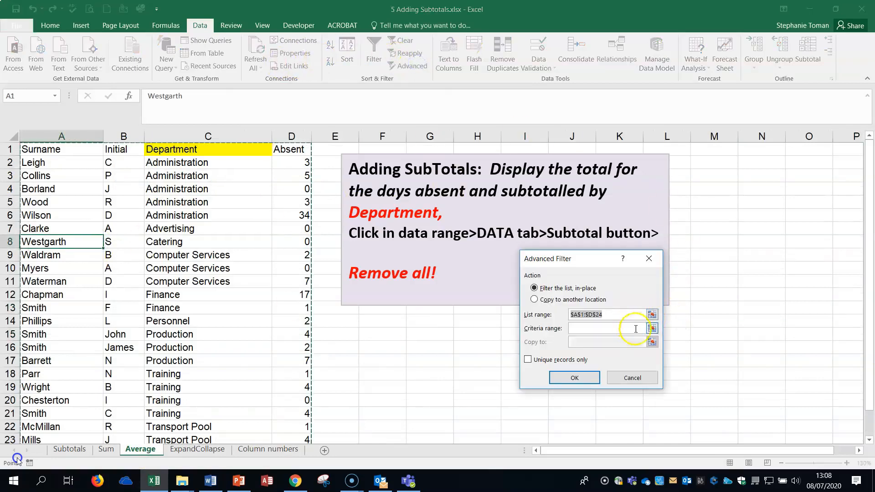
left_click(649, 258)
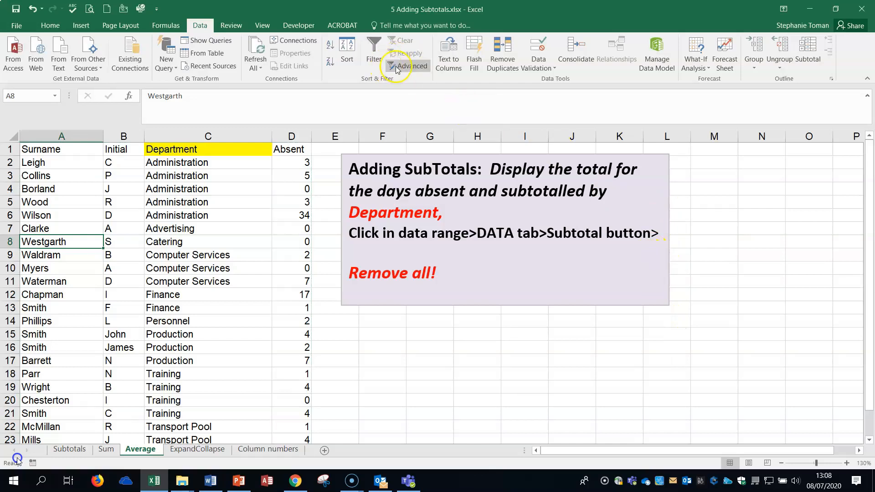
- Add subtotals to the list at each change in Department, using Average on the Absent column
left_click(808, 53)
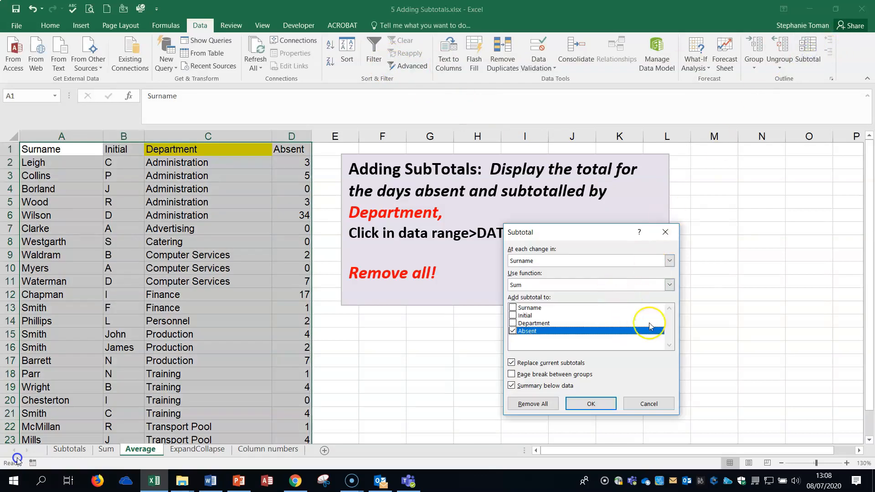
left_click(669, 285)
left_click(565, 313)
left_click(669, 261)
left_click(528, 288)
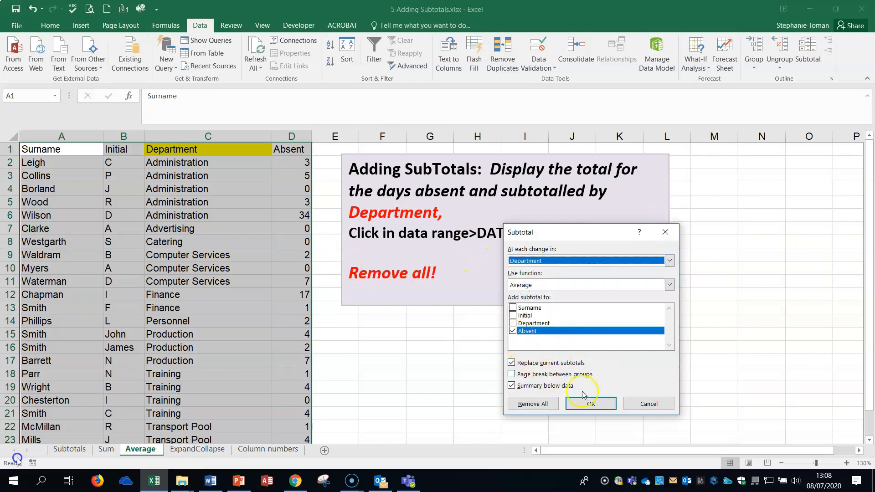
left_click(591, 404)
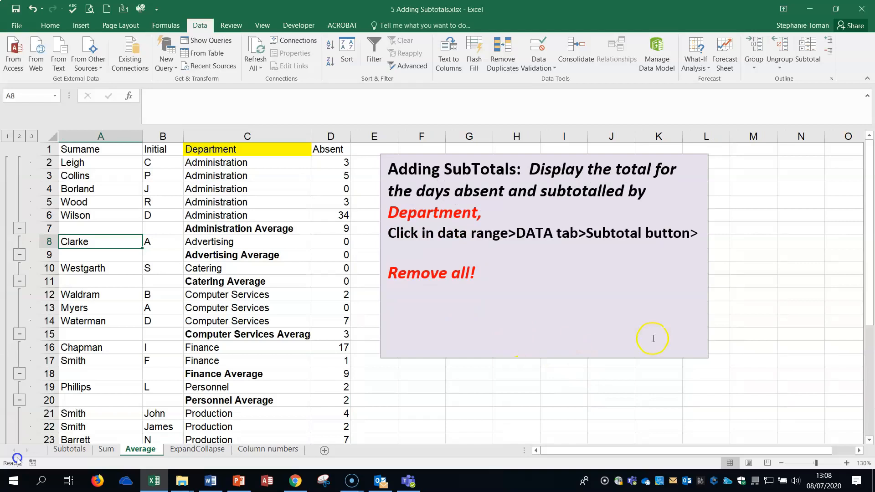
- Try to open the Subtotal settings with empty cell M16 outside the list selected
left_click(766, 352)
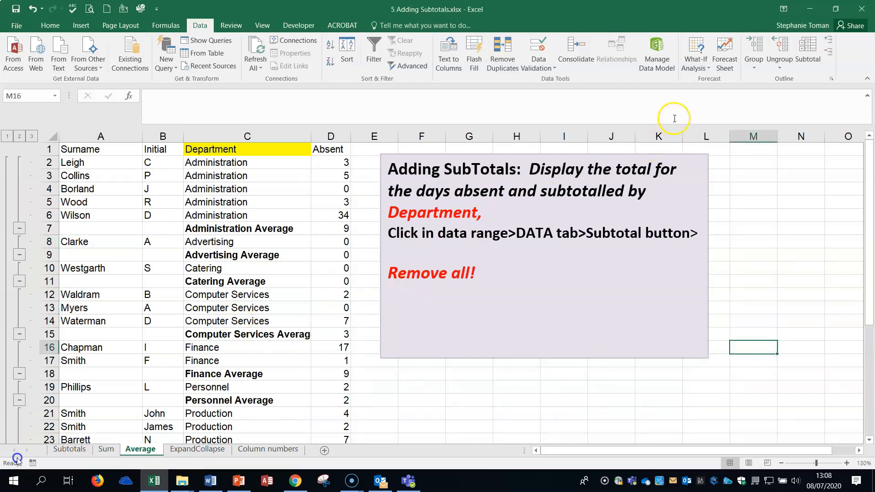
left_click(808, 51)
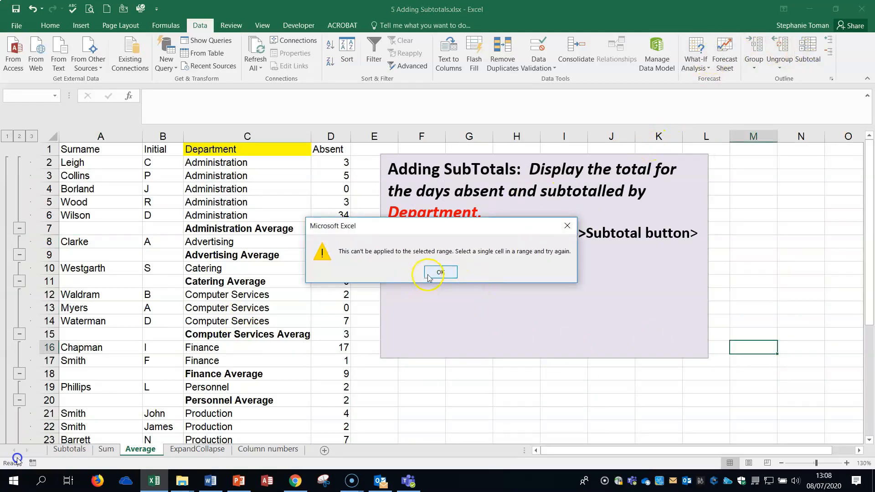
left_click(428, 276)
- Remove all subtotals from the absence list on the Average sheet
left_click(162, 295)
left_click(809, 52)
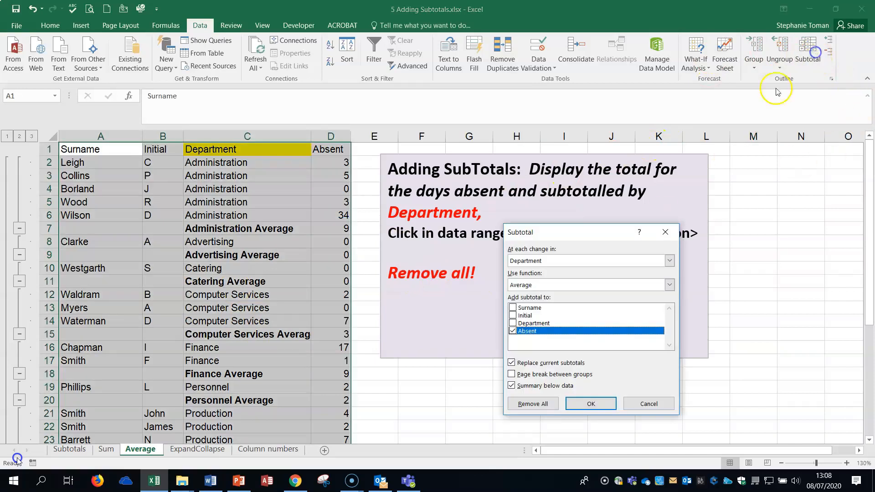
left_click(525, 404)
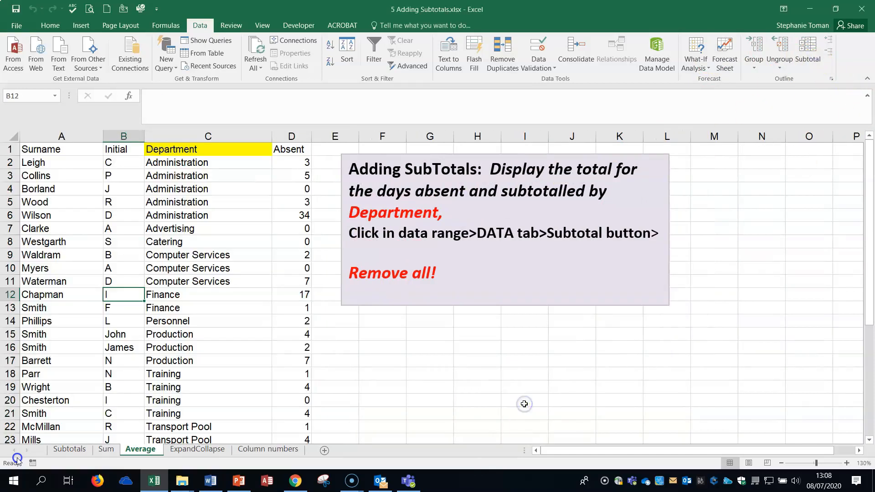
left_click(633, 393)
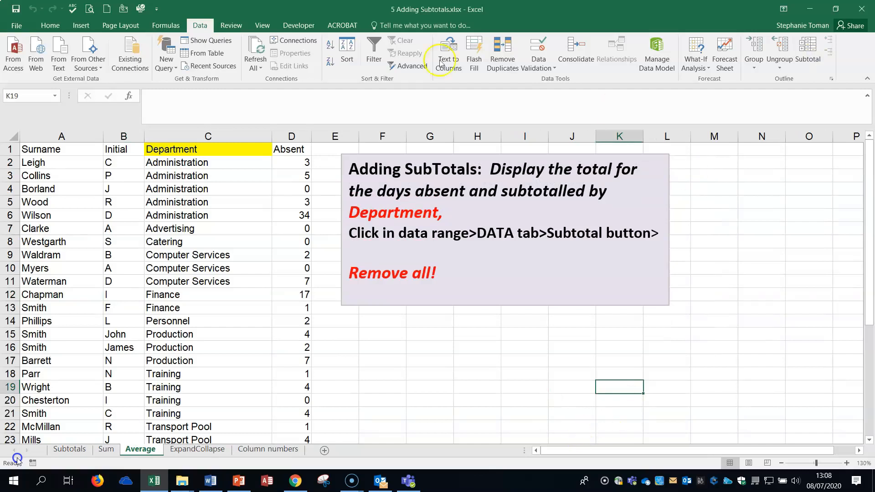
- Glance at the ExpandCollapse and Subtotals sheets and close 5 Adding Subtotals.xlsx without saving changes
left_click(183, 450)
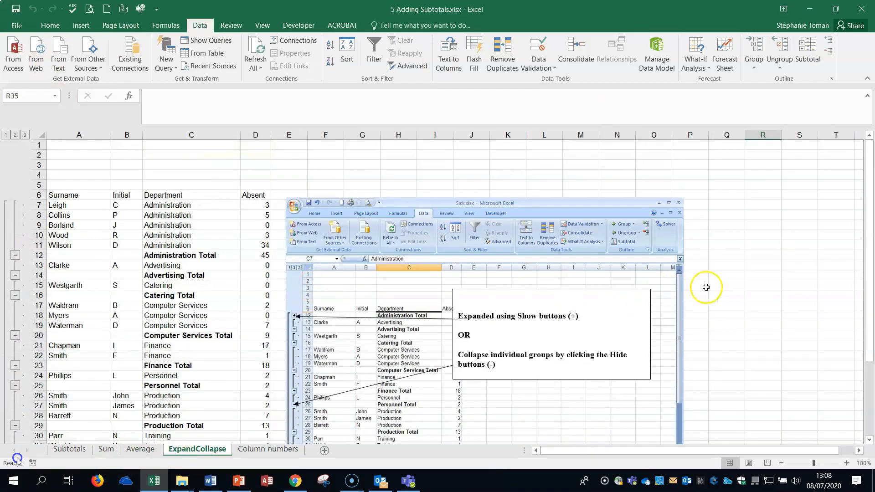
left_click(83, 453)
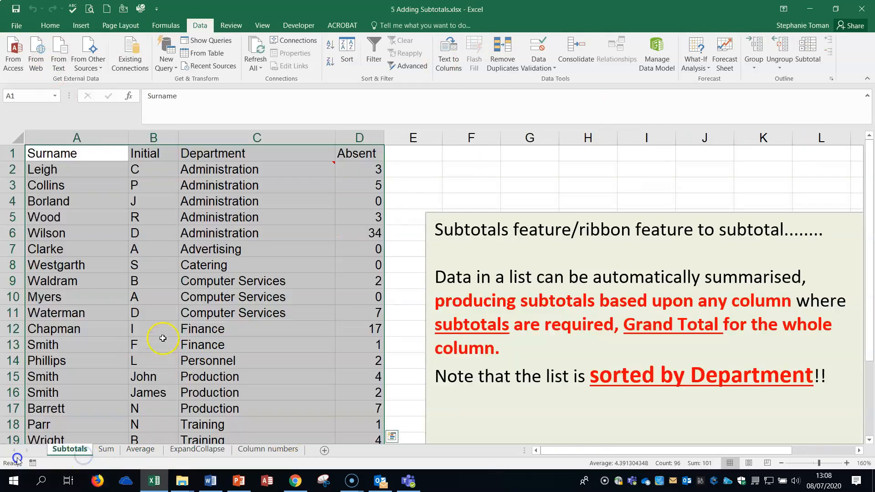
left_click(564, 199)
left_click(418, 208)
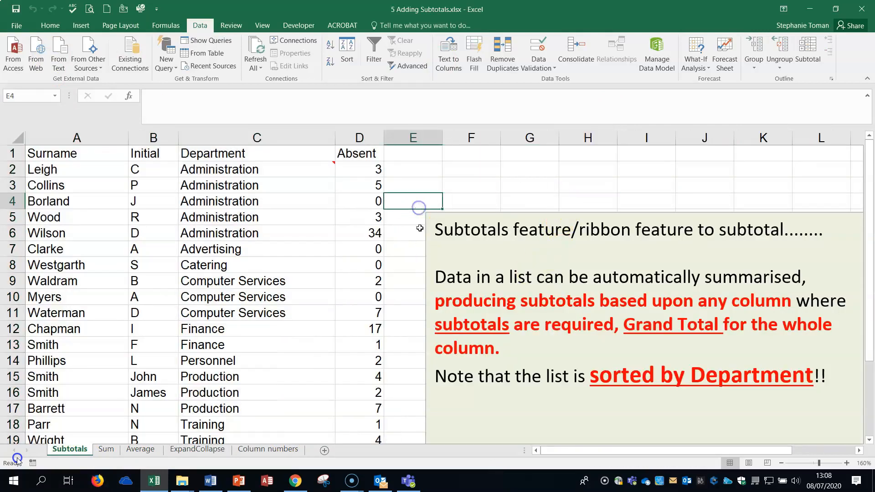
left_click(862, 9)
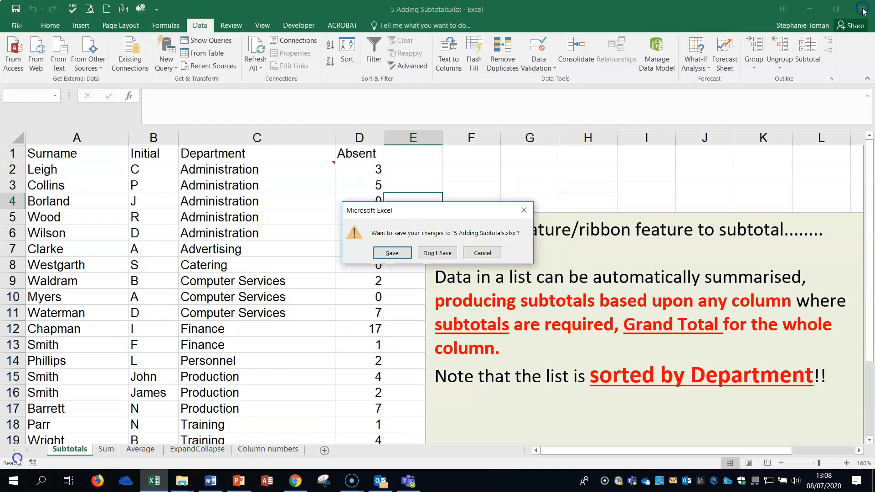
left_click(426, 250)
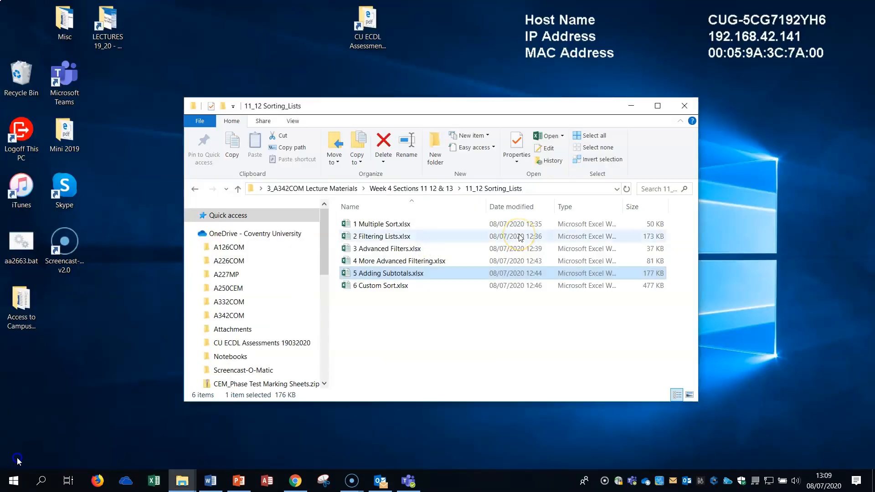
- Open 6 Custom Sort.xlsx from the 11_12 Sorting_Lists folder and show its Custom Sort Lists sheet
left_click(455, 287)
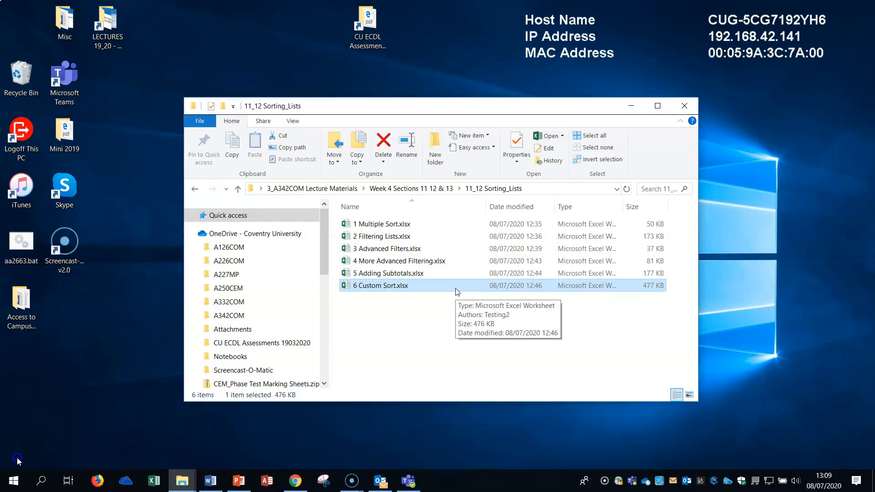
double_click(384, 287)
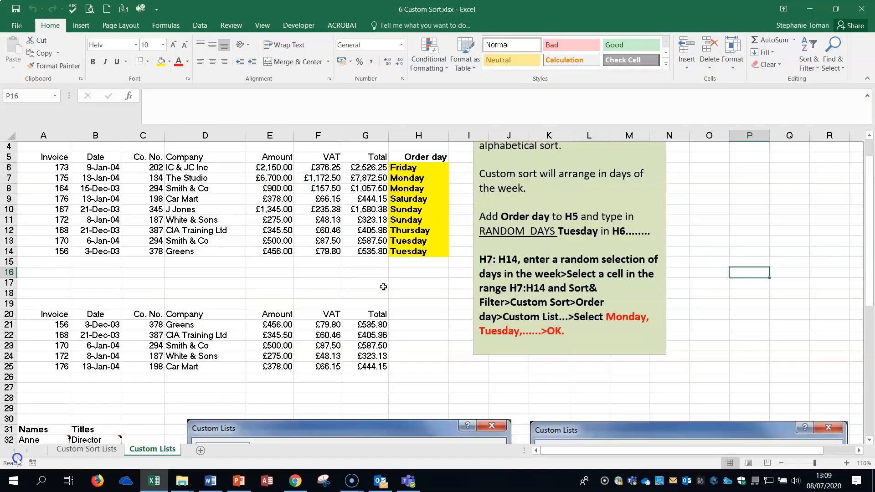
left_click(98, 451)
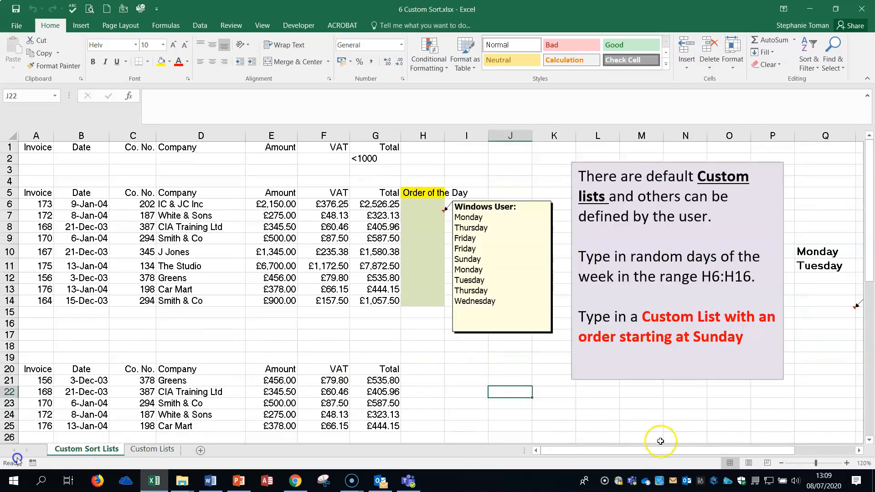
left_click(664, 426)
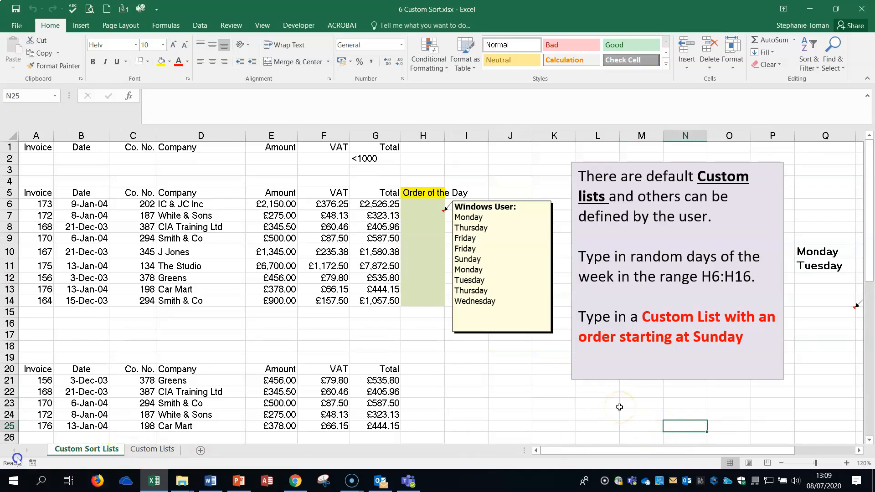
- Extend the Monday, Tuesday series in Q10:Q11 down to Q19 with the fill handle
left_click_drag(748, 451, 796, 452)
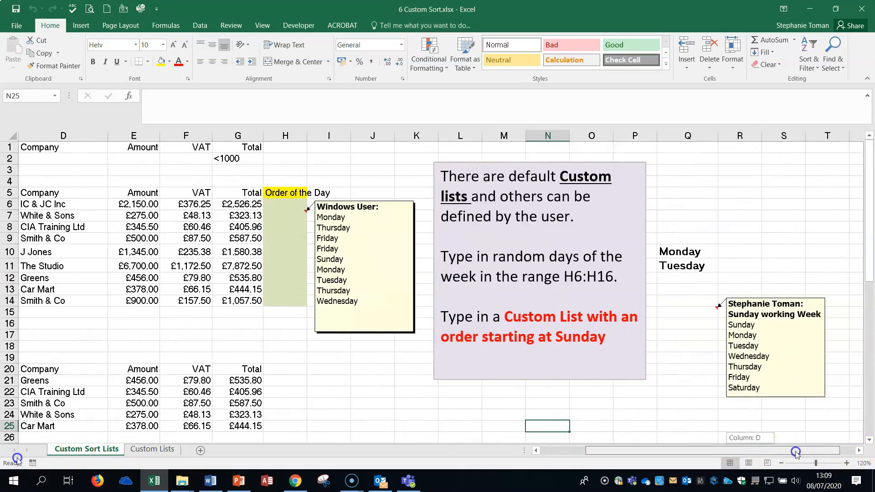
left_click(692, 252)
left_click(691, 266)
left_click_drag(693, 252, 702, 266)
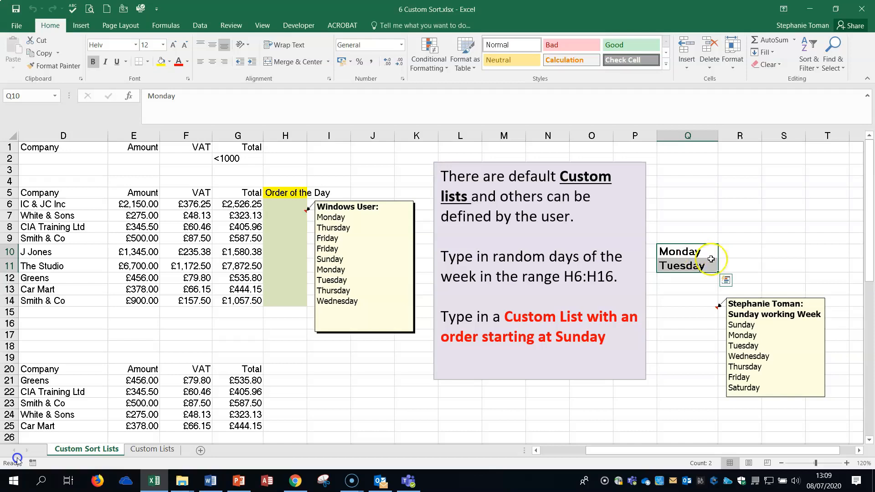
left_click_drag(718, 272, 697, 370)
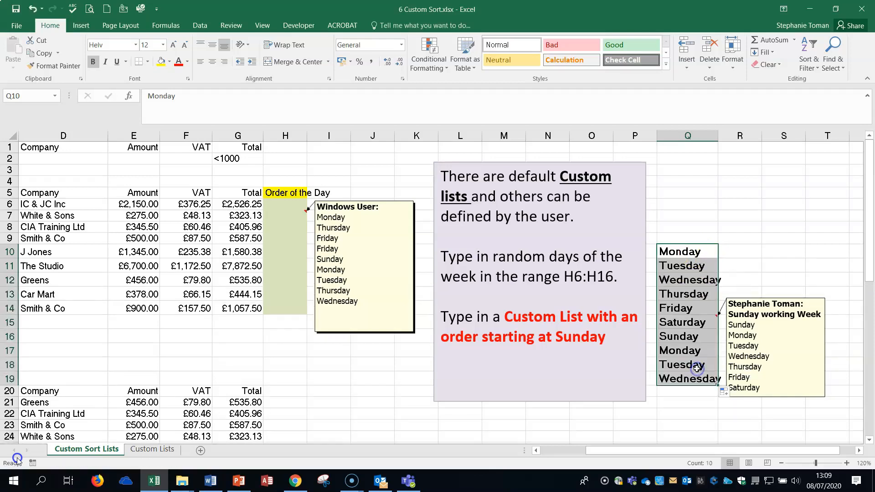
- Enter 1 in S4 and 2 in S5, and extend the number series down to 6 in S9
left_click(785, 181)
type("1")
key("Return")
type("2")
key("Return")
left_click_drag(785, 181, 805, 234)
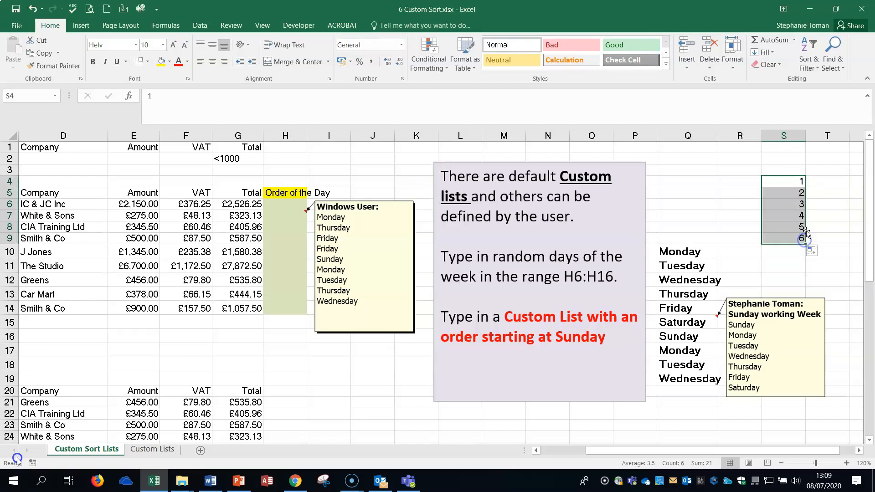
- Copy the nine weekday names from the comment on H6 and paste them into H6:H14 under Order of the Day
left_click(675, 254)
left_click(283, 203)
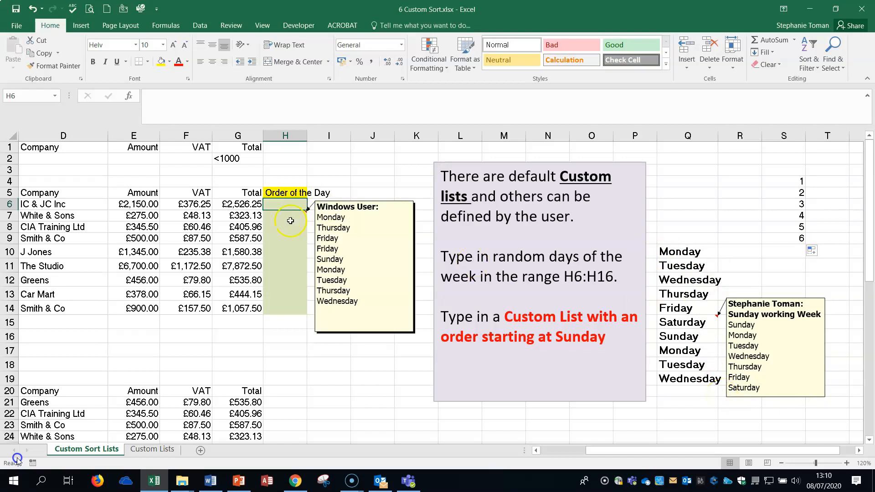
left_click(293, 202)
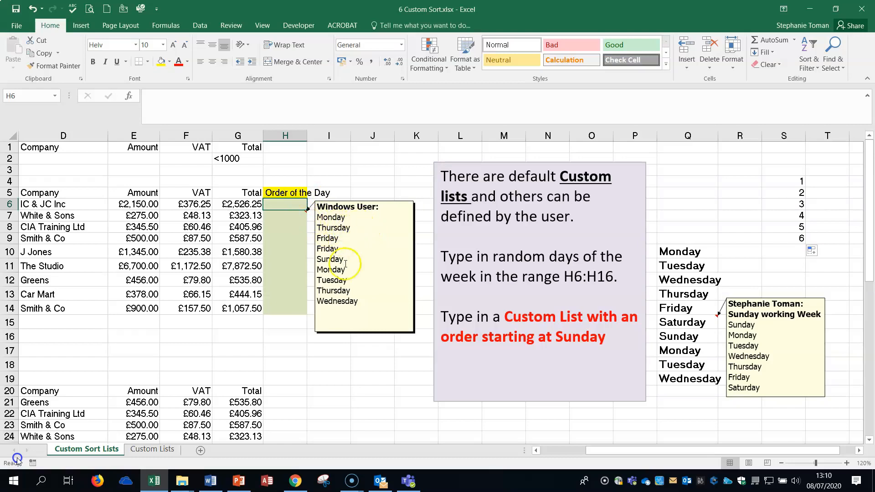
left_click(373, 303)
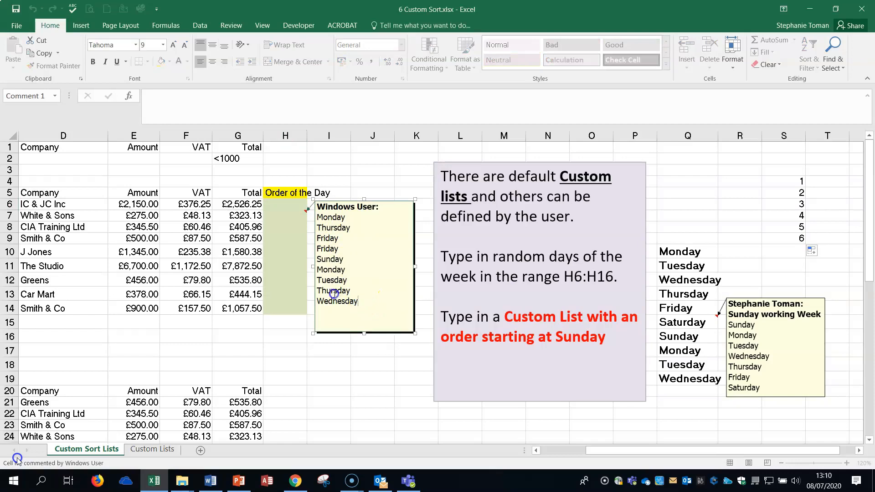
left_click_drag(358, 301, 319, 217)
right_click(329, 226)
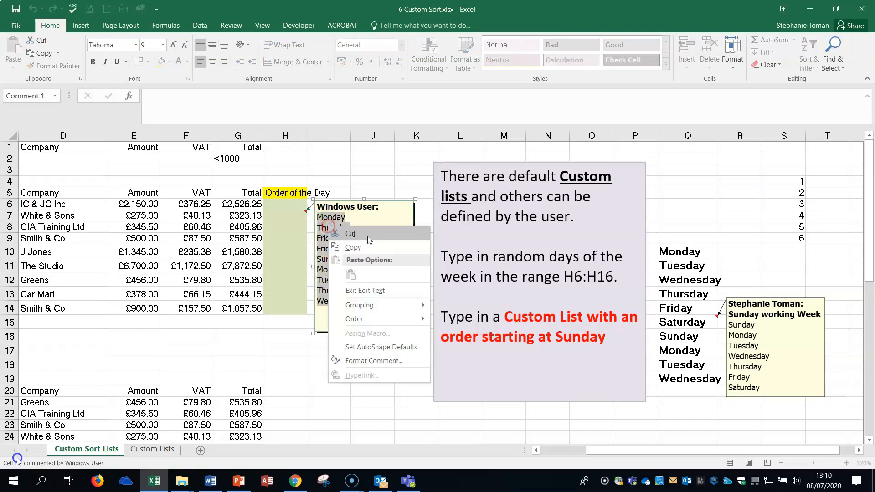
left_click(358, 245)
left_click(282, 204)
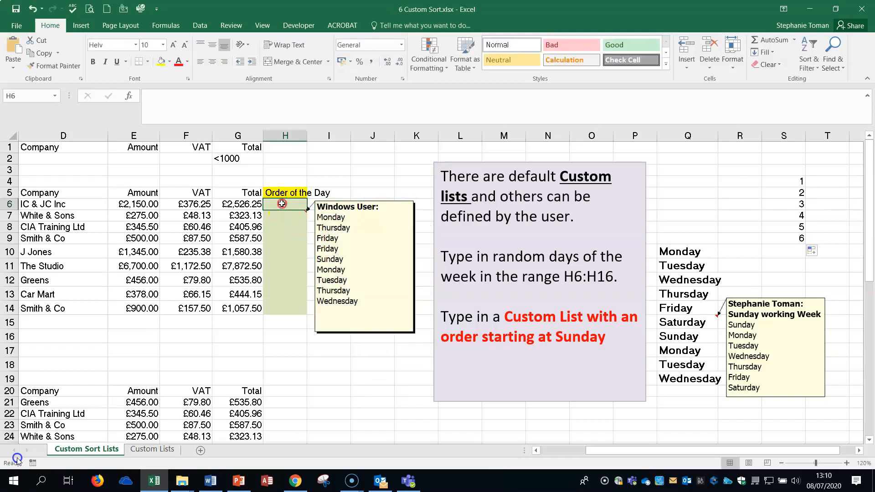
right_click(282, 204)
left_click(305, 253)
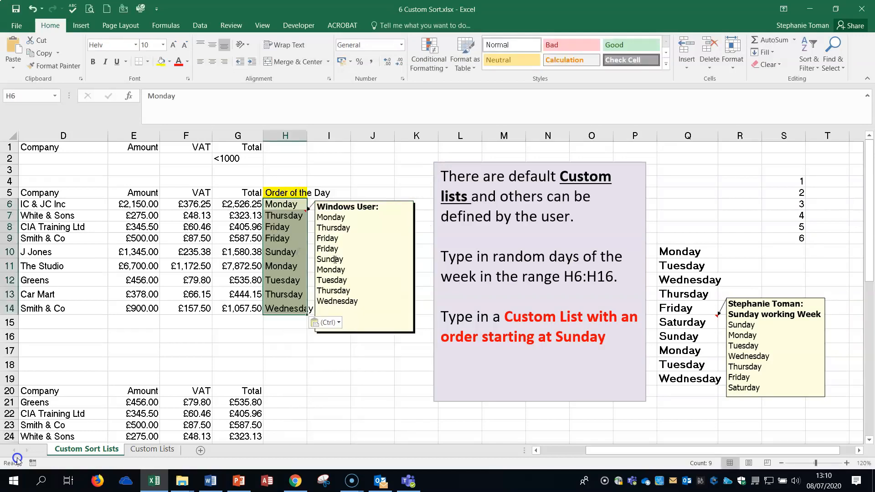
left_click(280, 205)
left_click(296, 309)
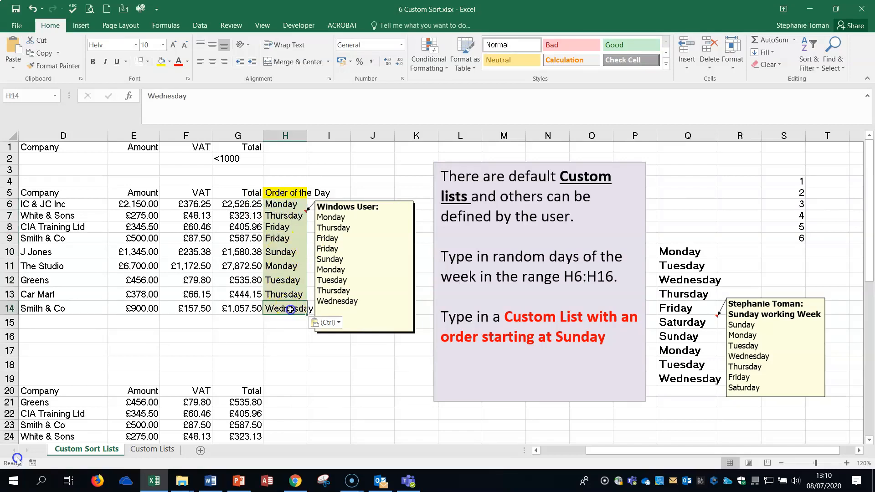
- Sort the invoice list by Order of the Day, using the built-in custom list that runs Monday to Sunday
left_click(283, 203)
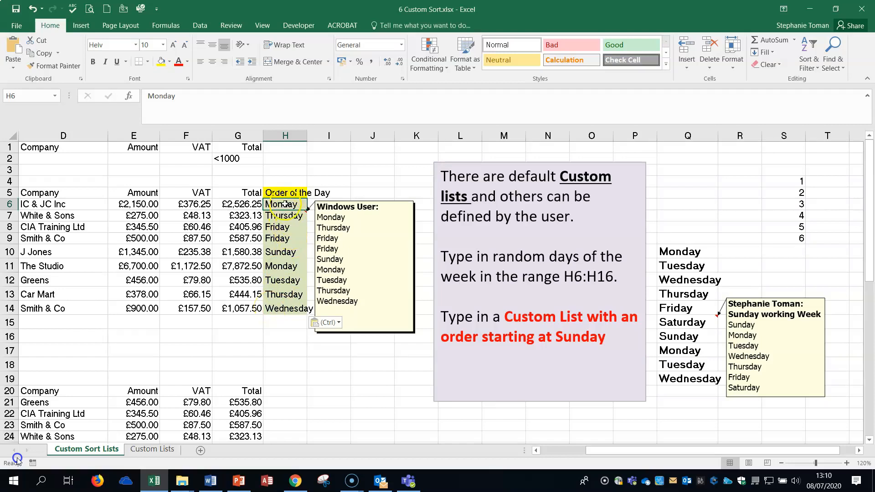
left_click(817, 67)
left_click(820, 110)
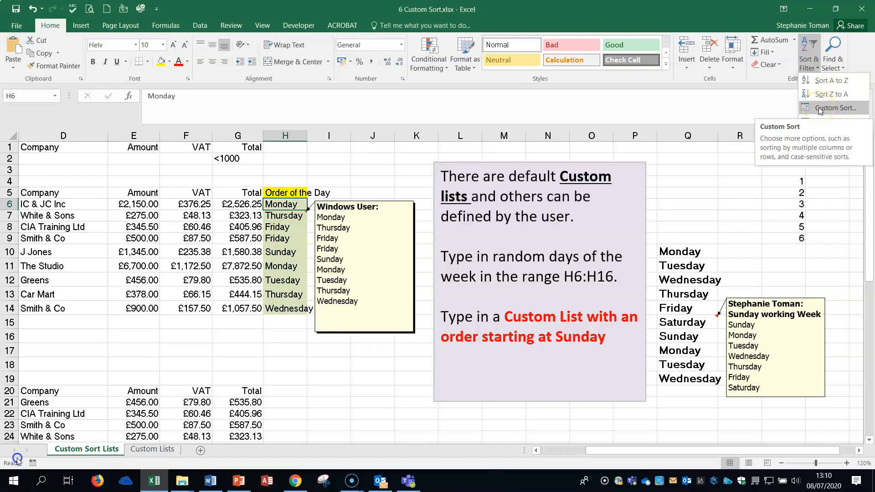
left_click(821, 110)
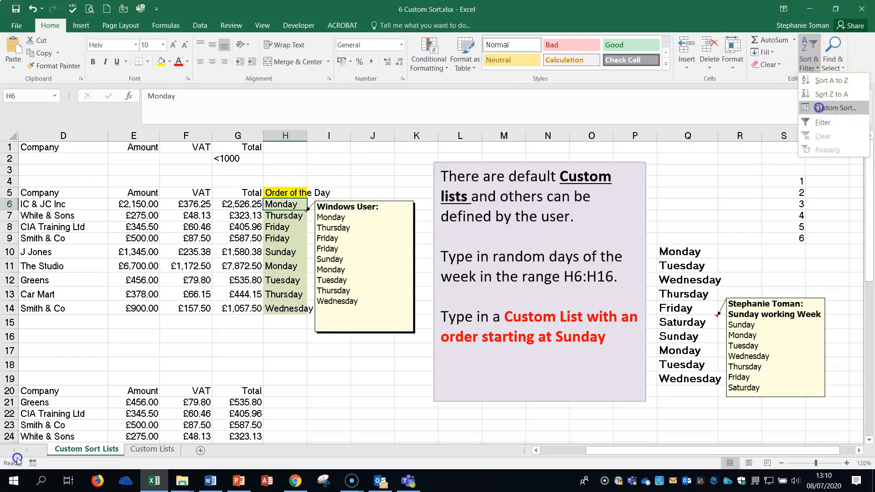
left_click_drag(603, 265, 630, 131)
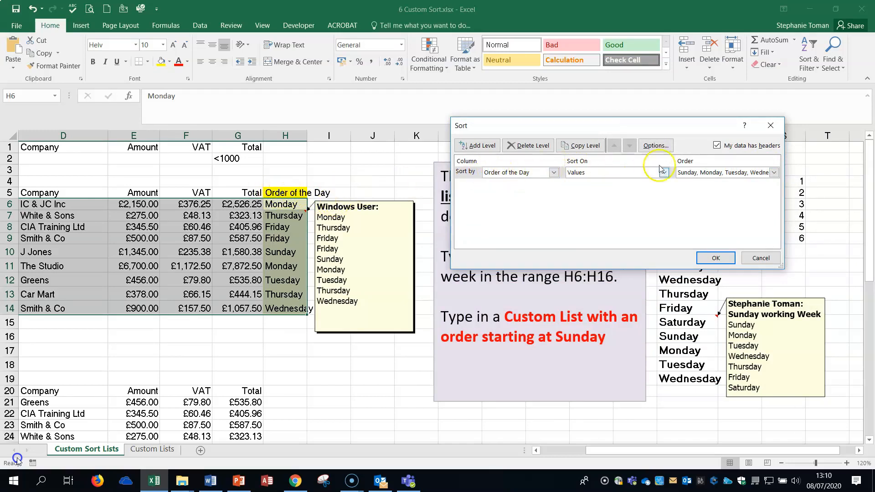
left_click(774, 172)
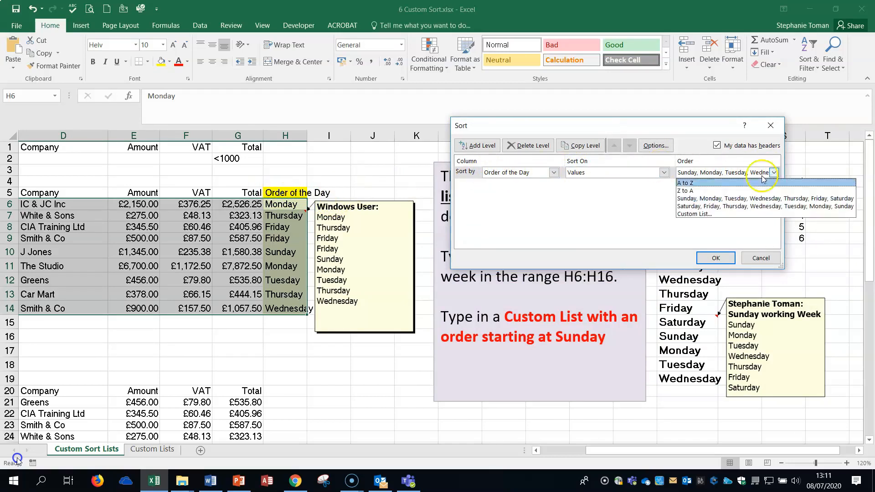
left_click(704, 215)
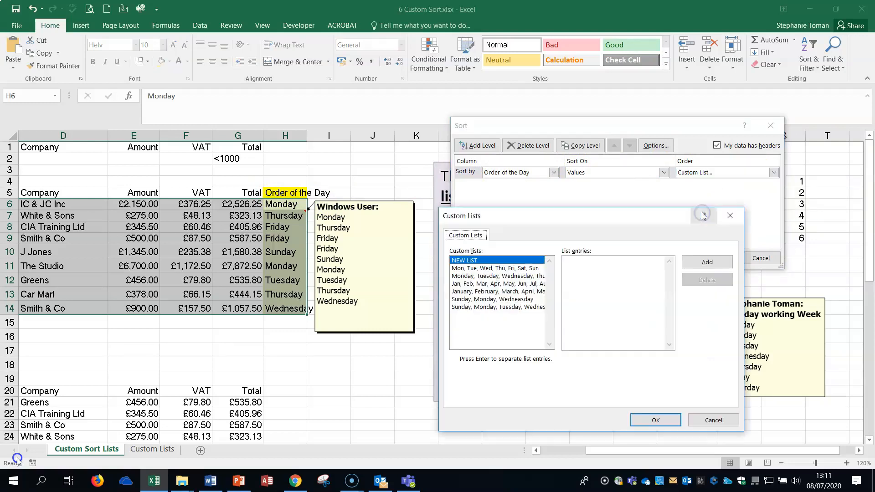
left_click_drag(612, 219, 700, 195)
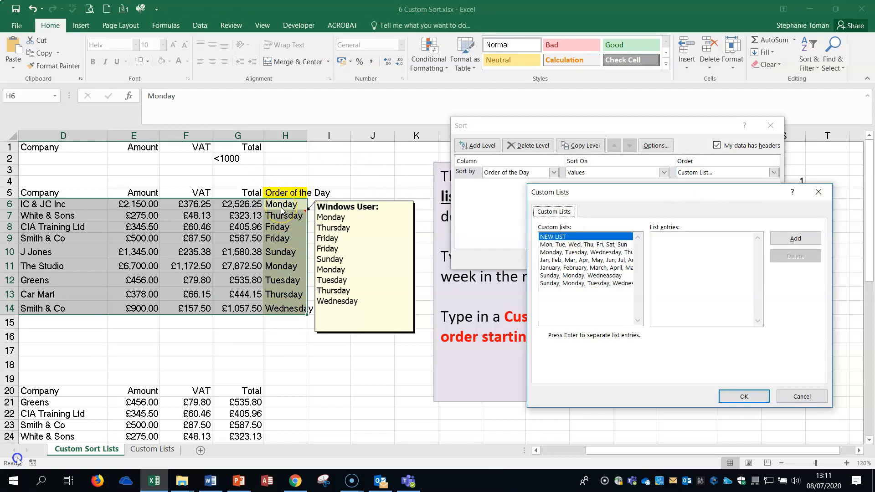
left_click(580, 253)
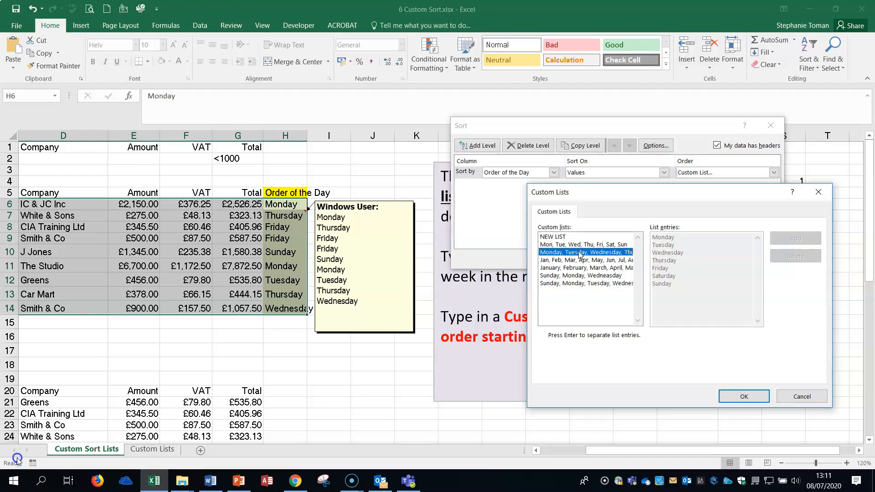
left_click(744, 396)
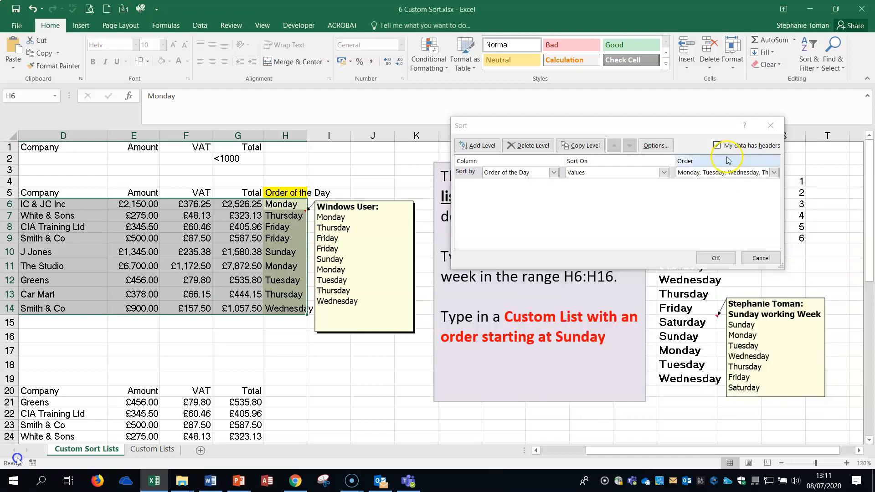
left_click(716, 258)
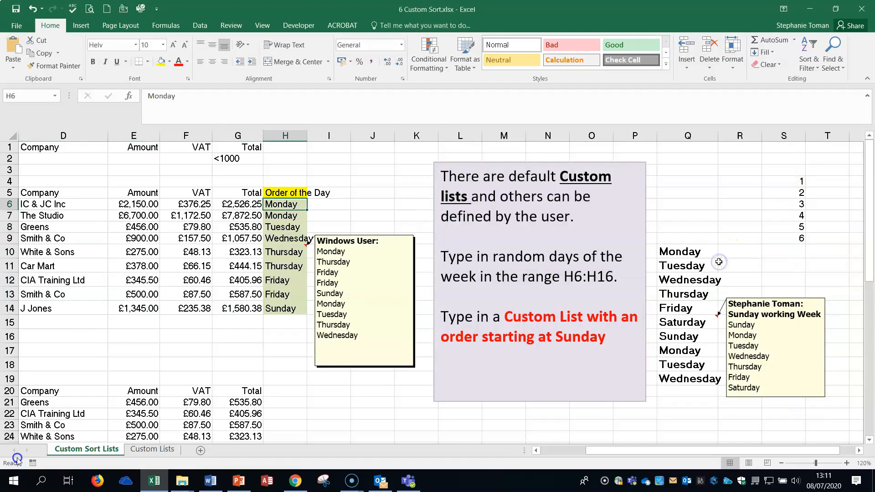
- Review the weekday order of the sorted entries in the Order of the Day column, H6:H14
left_click(276, 201)
left_click(282, 216)
left_click(286, 240)
left_click(292, 259)
left_click(290, 280)
left_click(288, 295)
left_click(282, 308)
left_click(415, 192)
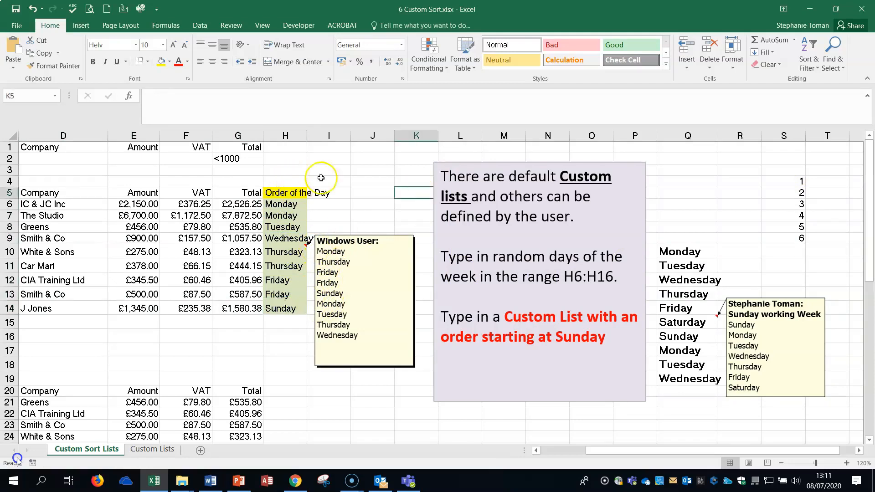
- Start a custom sort of H6:H14 with the selection expanded, and delete the existing custom list Sunday, Monday, Wedneasday
left_click_drag(297, 207, 287, 306)
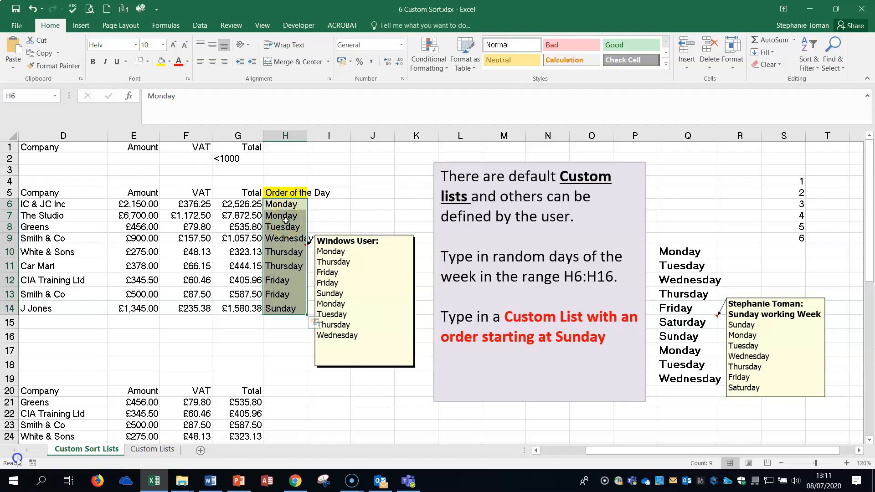
left_click(818, 65)
left_click(830, 108)
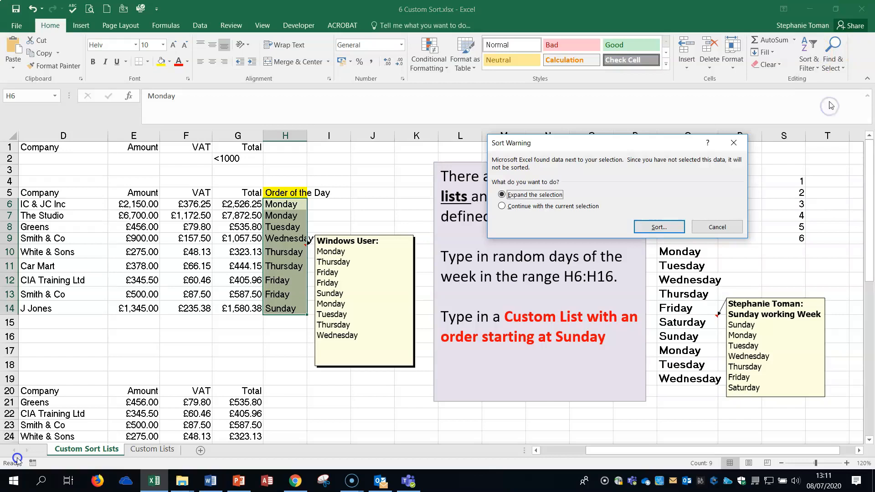
left_click(658, 227)
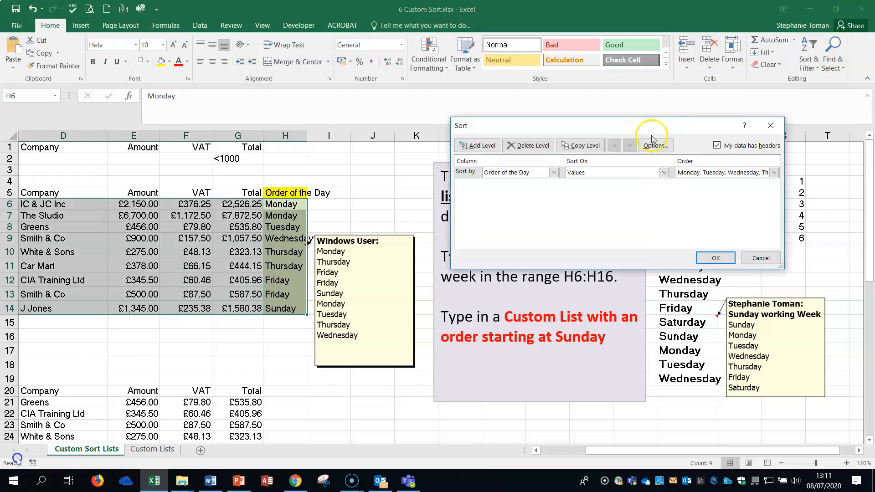
left_click_drag(629, 126, 561, 80)
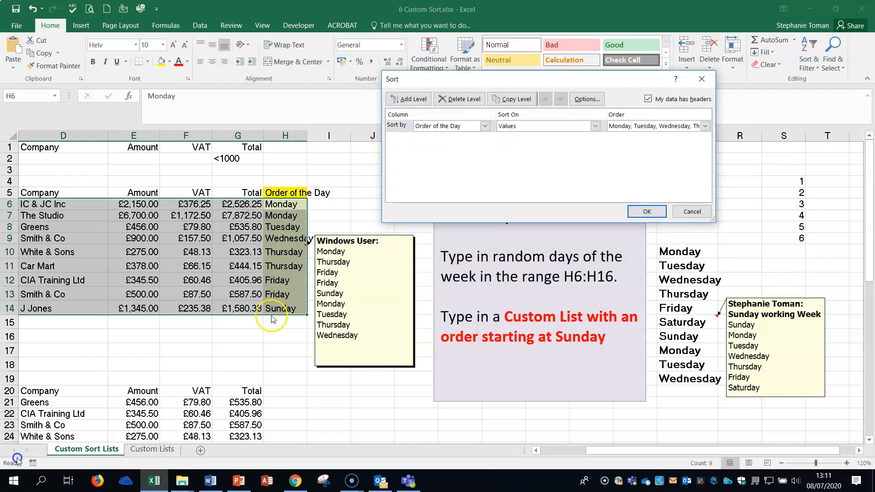
left_click(705, 126)
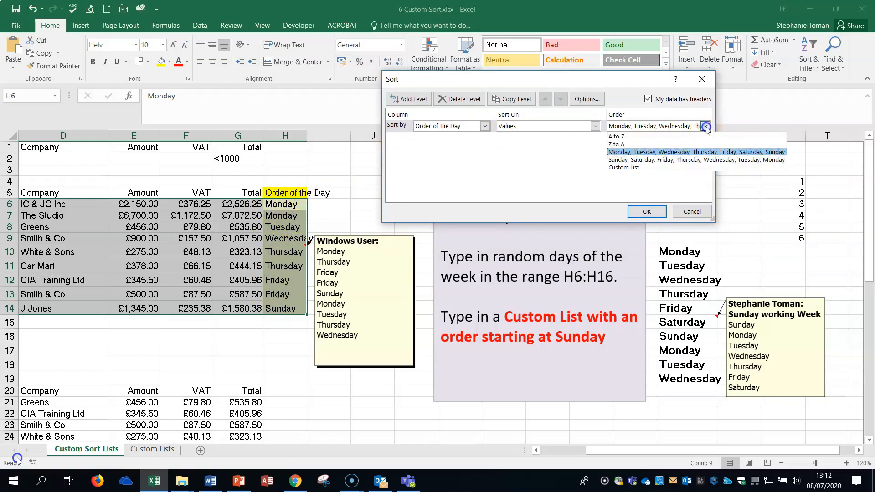
left_click(631, 167)
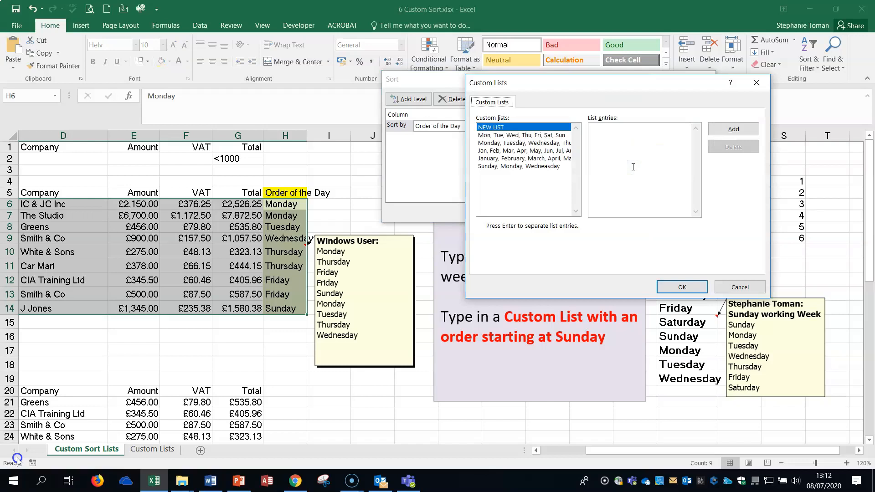
left_click(515, 167)
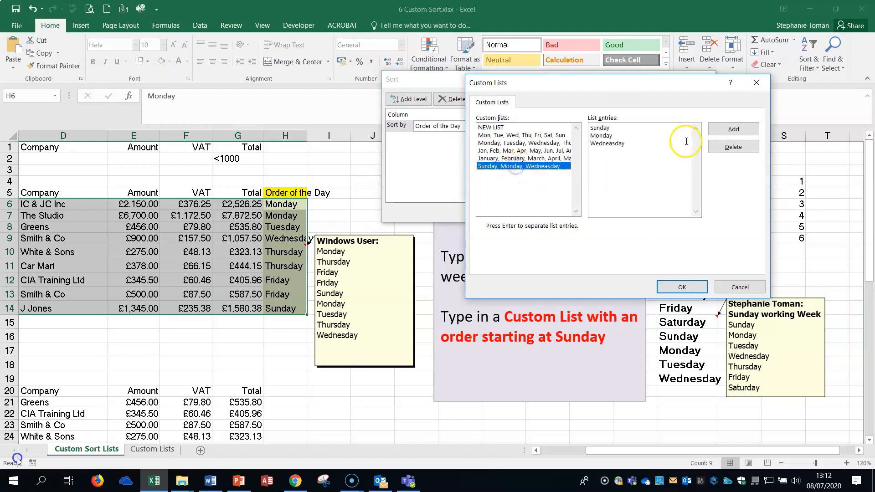
left_click(734, 148)
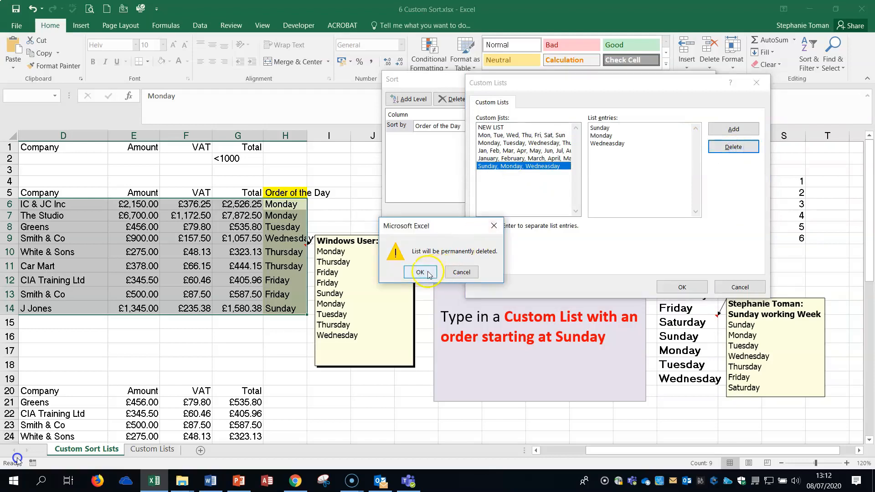
left_click(420, 273)
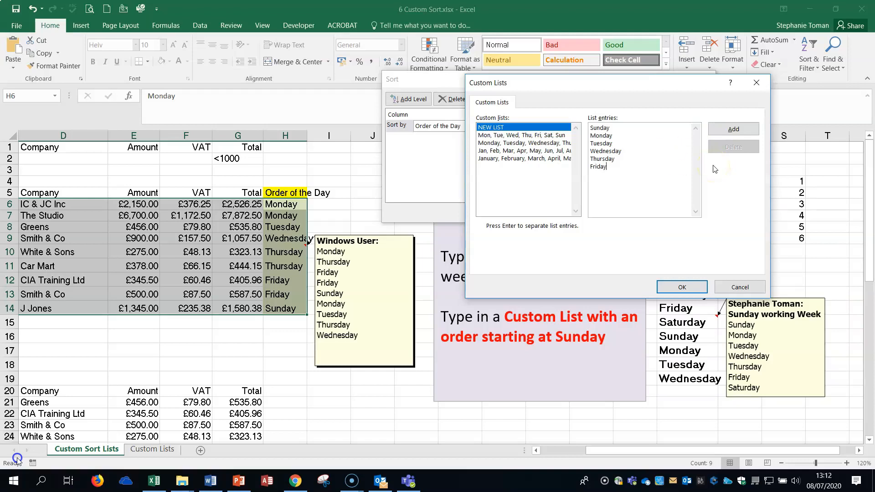
- Add the custom list Sunday, Monday, Tuesday, Wednesday, Thursday, Friday and sort the invoice list by Order of the Day with it
left_click(732, 130)
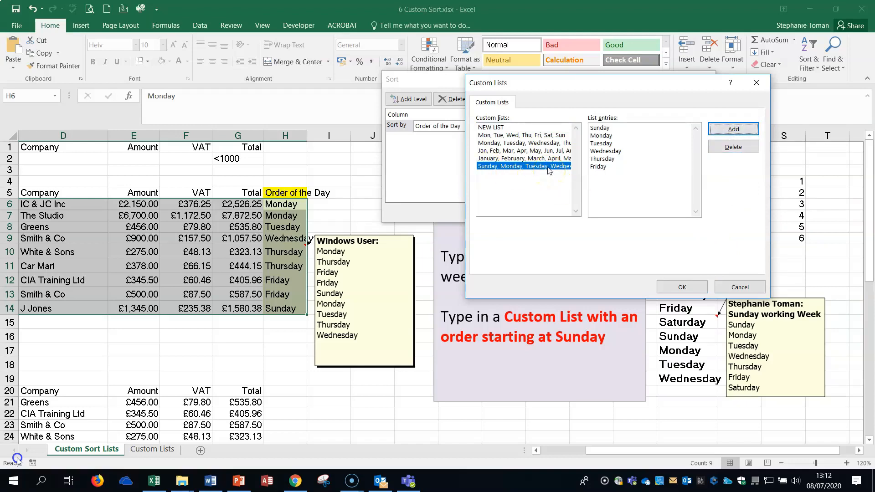
left_click(684, 288)
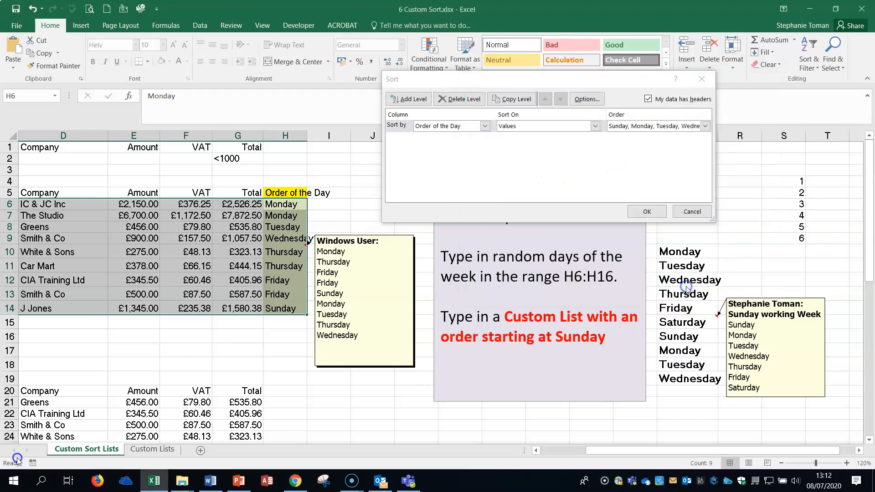
left_click(643, 211)
left_click(284, 216)
left_click(282, 264)
left_click(287, 293)
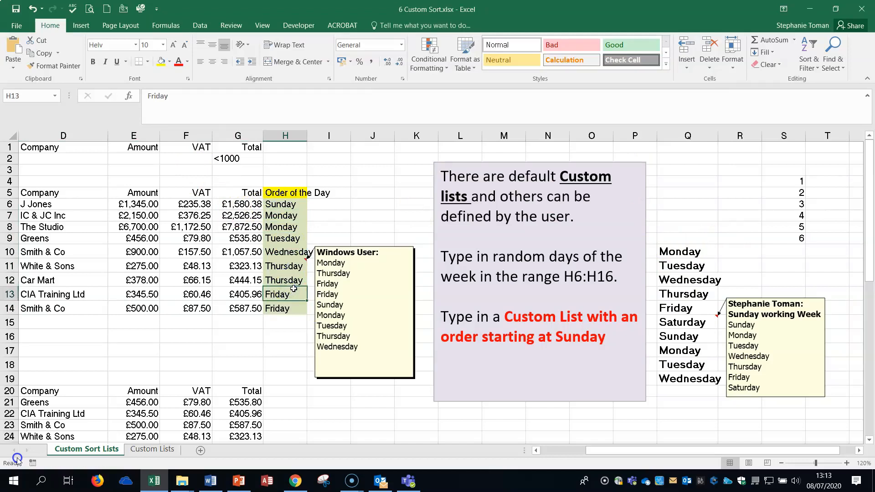
- Examine the Sunday working Week comment beside the weekday series and the Custom Lists example picture further down the sheet
left_click(775, 386)
left_click_drag(775, 385, 724, 327)
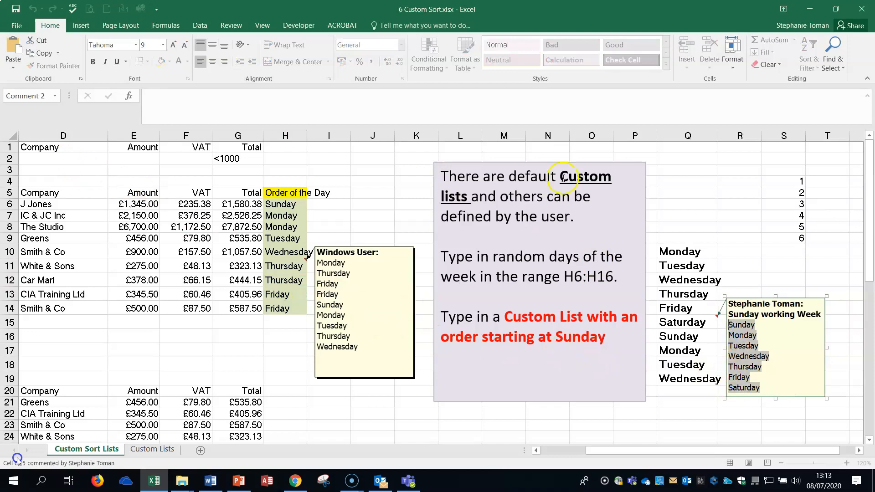
left_click(684, 192)
left_click(725, 201)
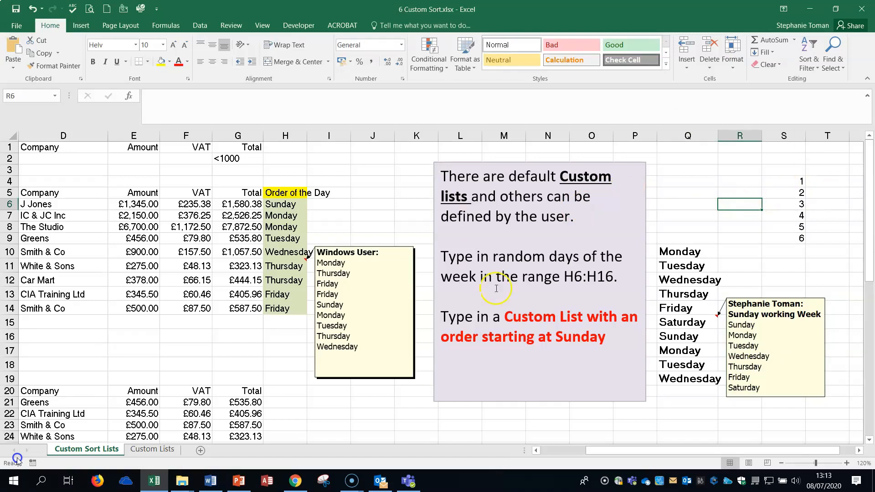
left_click(267, 346)
scroll(268, 346, "down", 2)
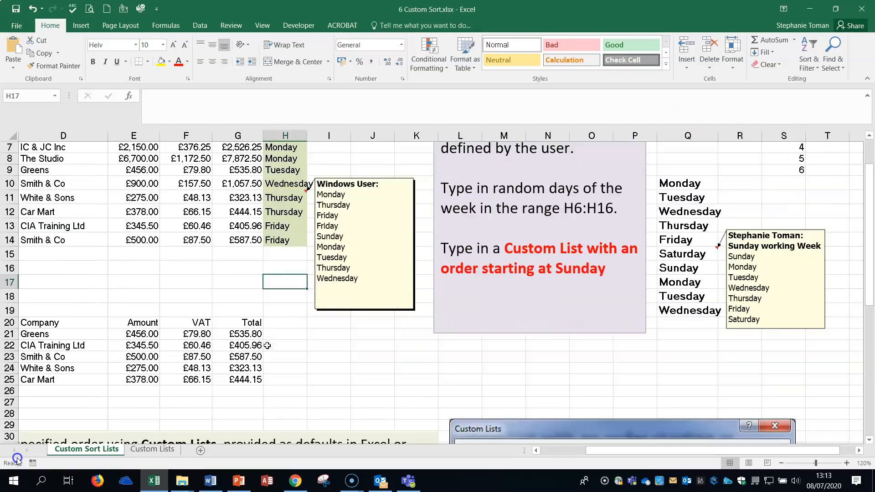
left_click(473, 392)
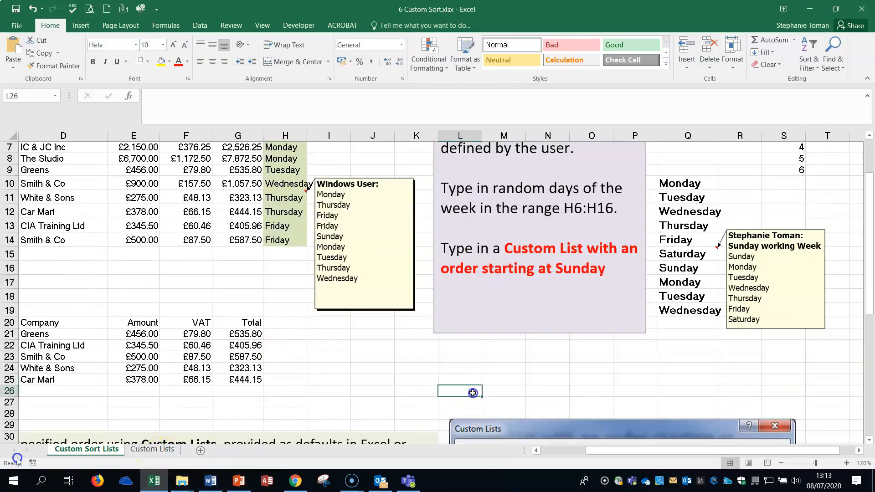
scroll(473, 393, "down", 5)
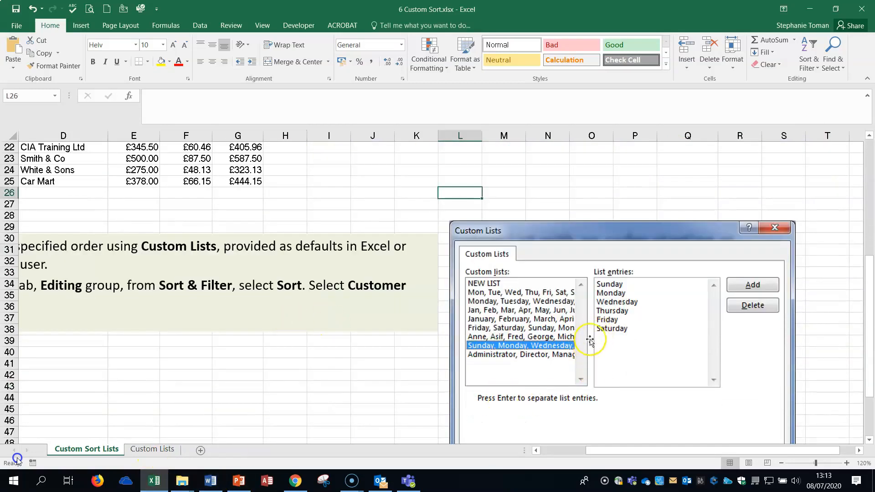
scroll(260, 344, "up", 7)
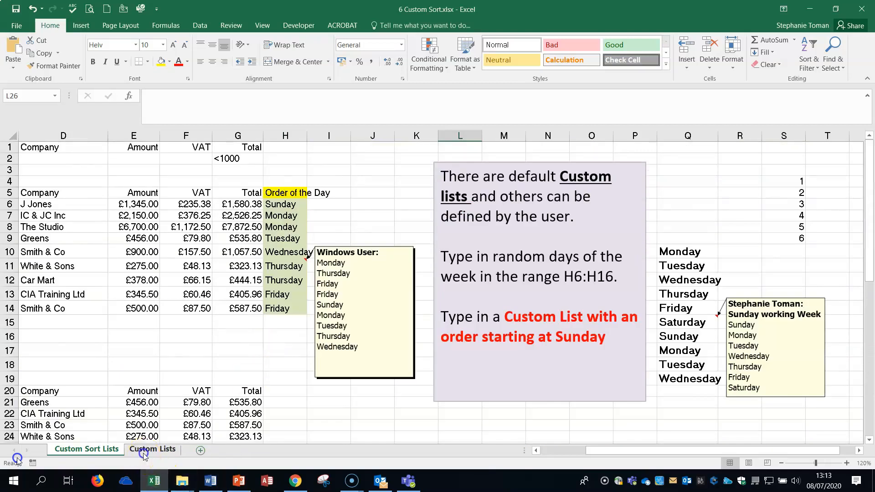
- Open the Custom Lists sheet and go to the Names and Titles table in A31:B42
left_click(143, 451)
left_click(425, 319)
left_click(426, 304)
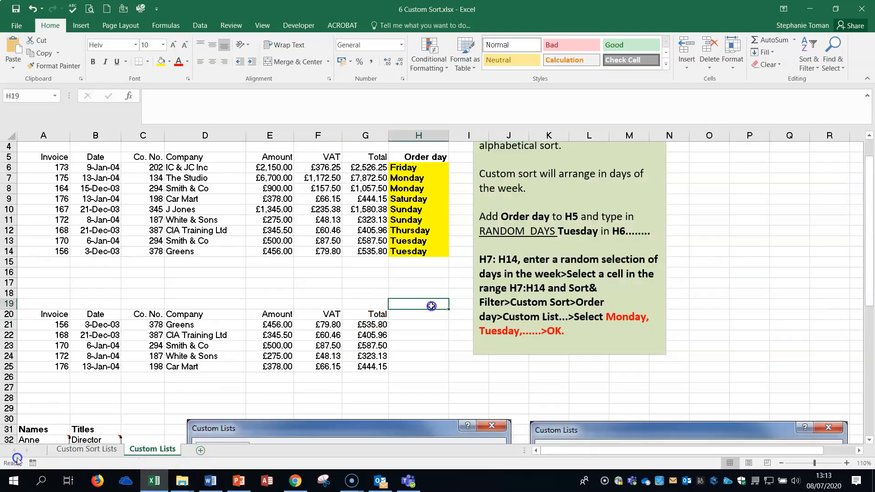
scroll(441, 306, "down", 5)
scroll(440, 306, "down", 2)
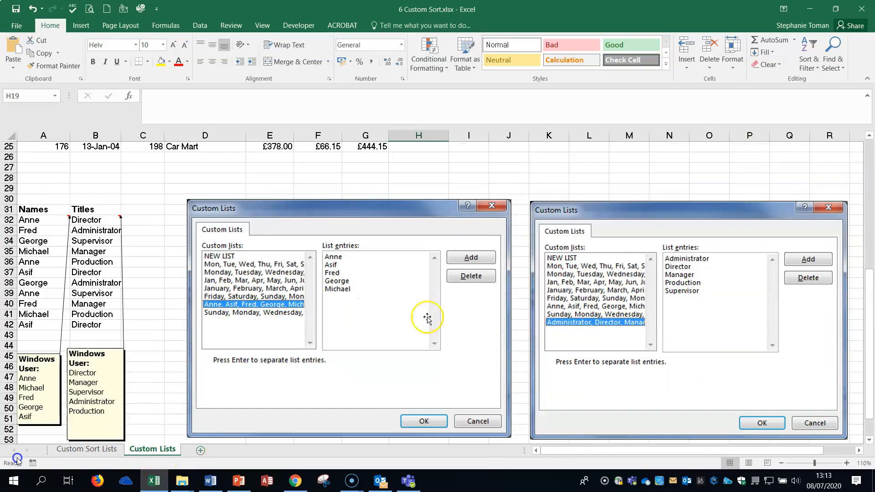
left_click(34, 221)
left_click(41, 233)
left_click(41, 241)
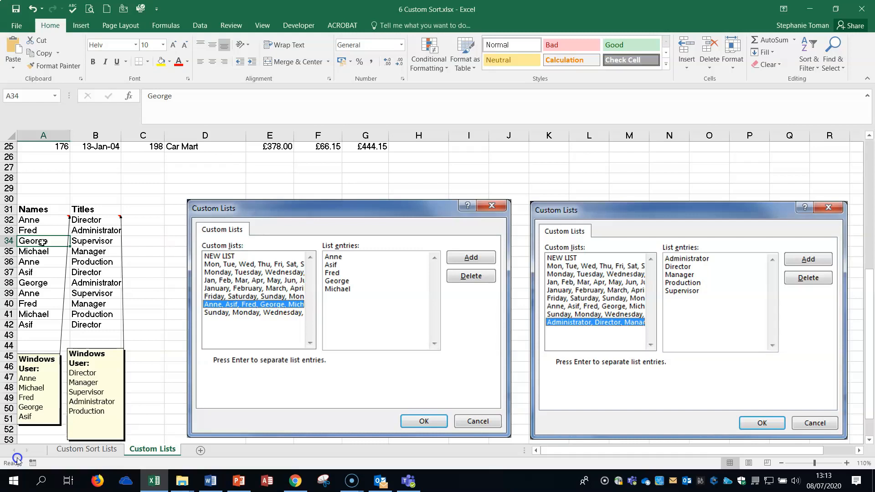
left_click(51, 219)
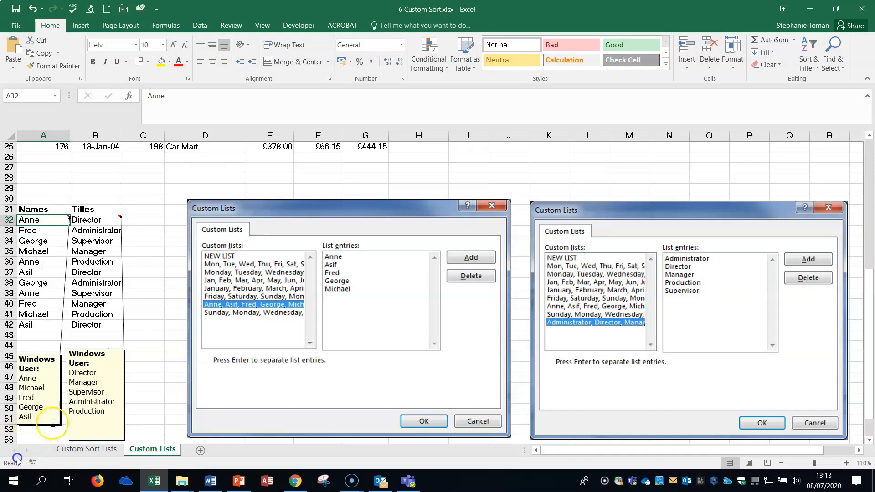
- Copy the five names from the comment on cell A32, leaving out its heading
left_click(26, 405)
left_click_drag(32, 417, 17, 381)
right_click(27, 388)
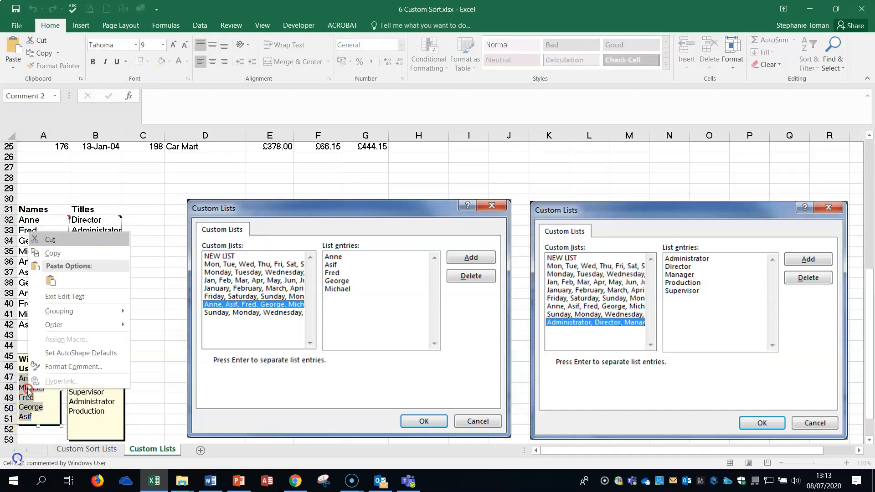
left_click(53, 254)
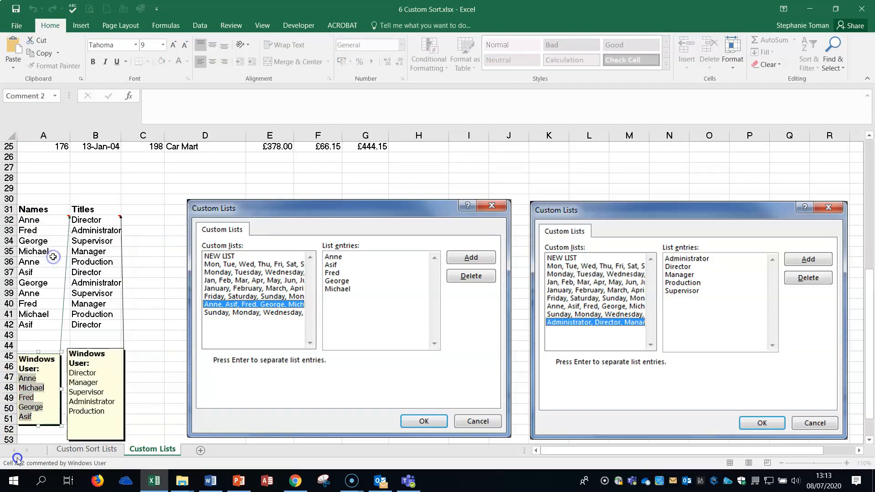
- Start a custom sort of the table in A31:B42 with Names as the sort column
left_click(43, 222)
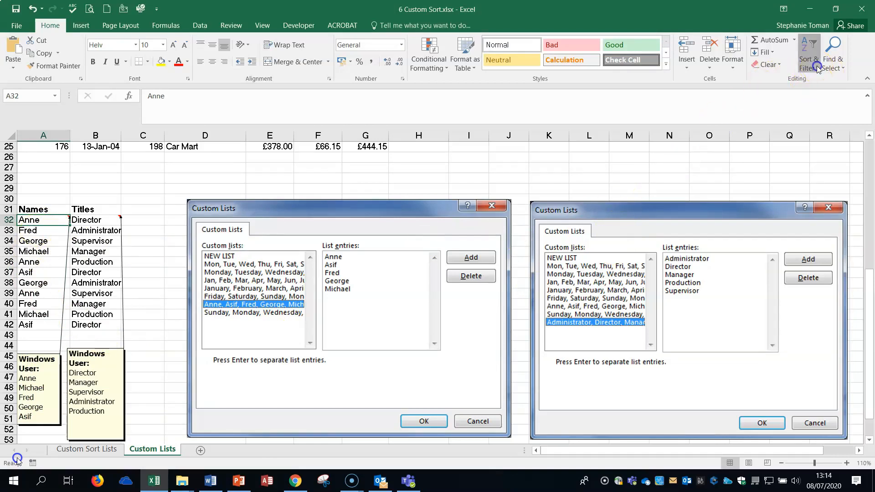
left_click(816, 67)
left_click(831, 108)
left_click(484, 127)
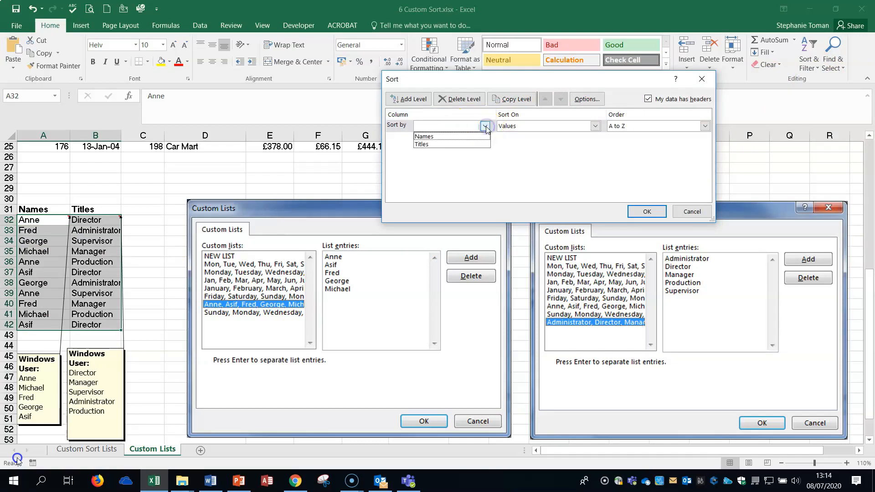
left_click(462, 142)
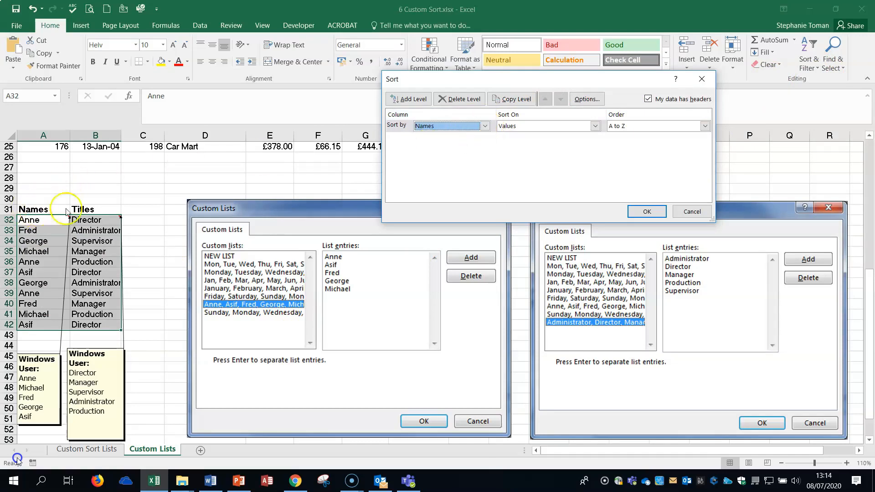
- Paste the copied names as entries of a new custom list, add it, and sort the table by Names in that order
left_click(705, 126)
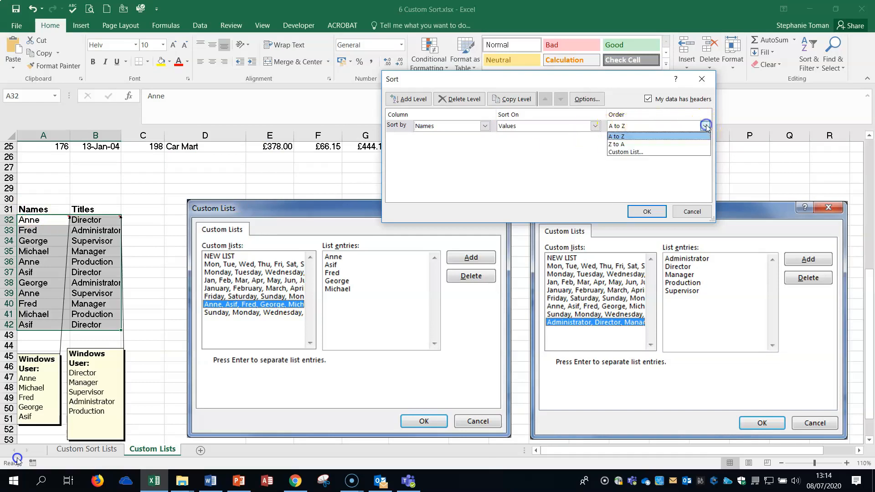
left_click(628, 152)
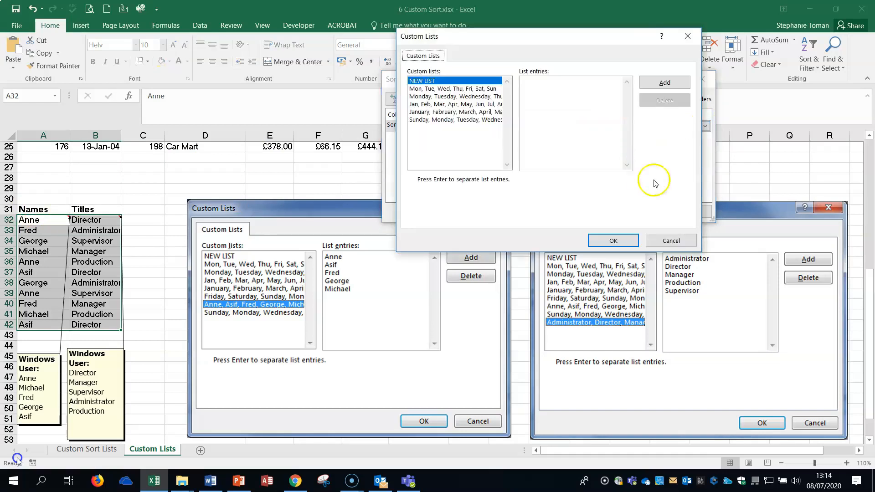
left_click(529, 82)
key("ctrl+v")
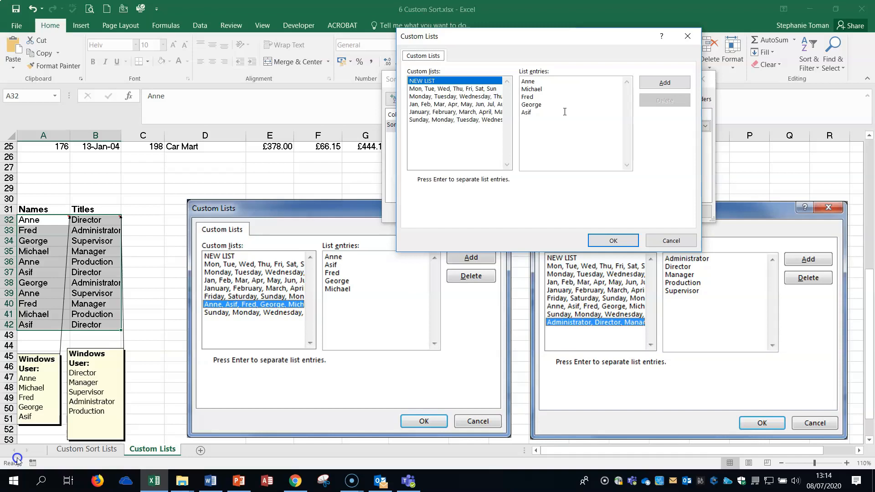
left_click(665, 82)
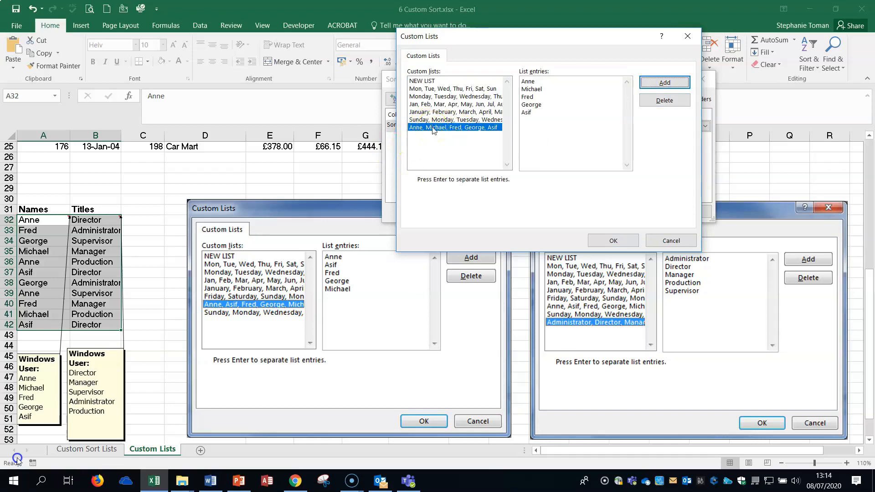
left_click(614, 240)
left_click(646, 212)
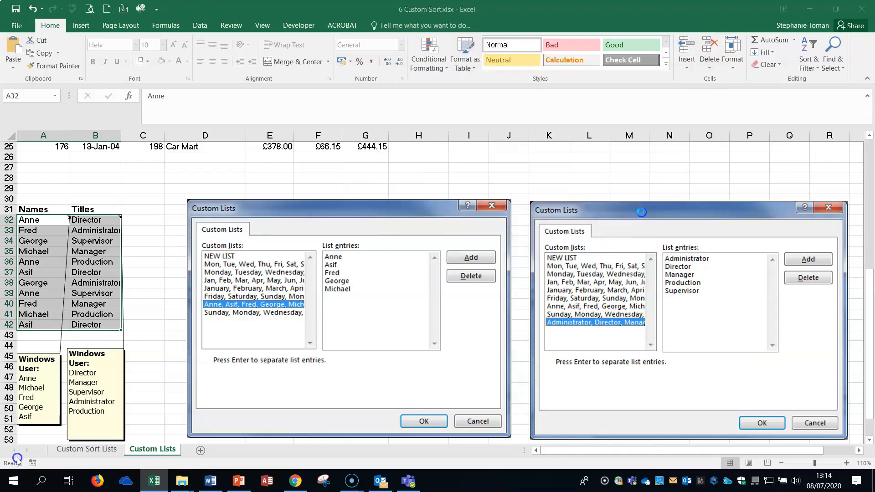
left_click(37, 322)
left_click(38, 316)
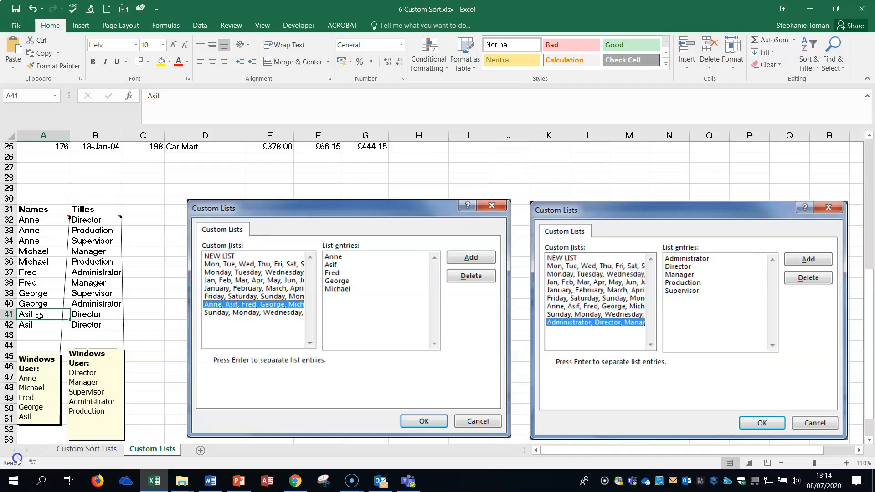
- Start another custom sort of the table in A31:B42 with Titles as the sort column
left_click(93, 221)
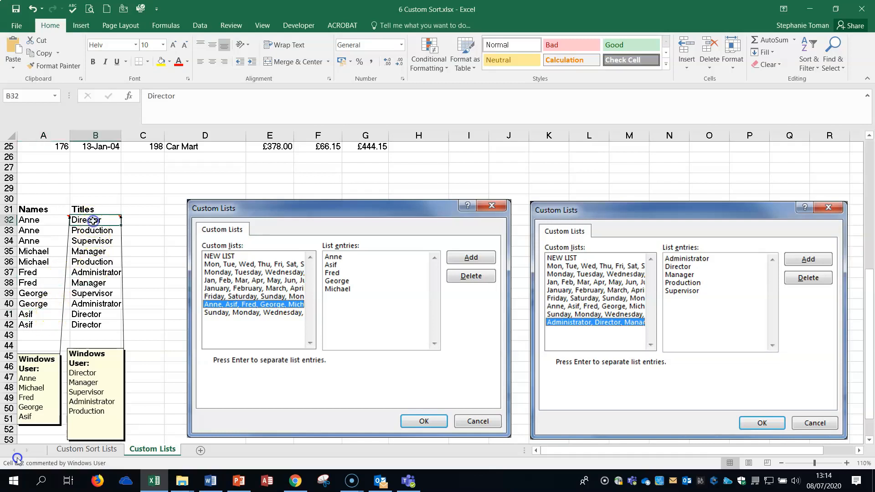
left_click(93, 220)
left_click(93, 221)
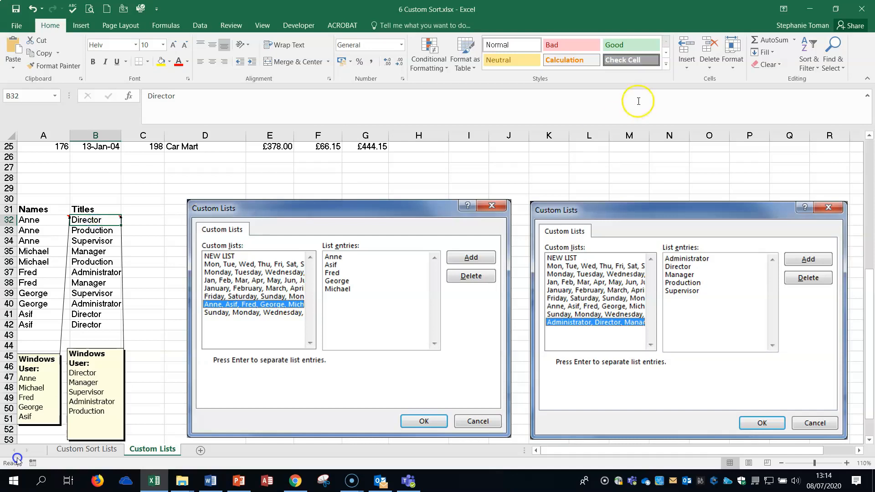
left_click(814, 69)
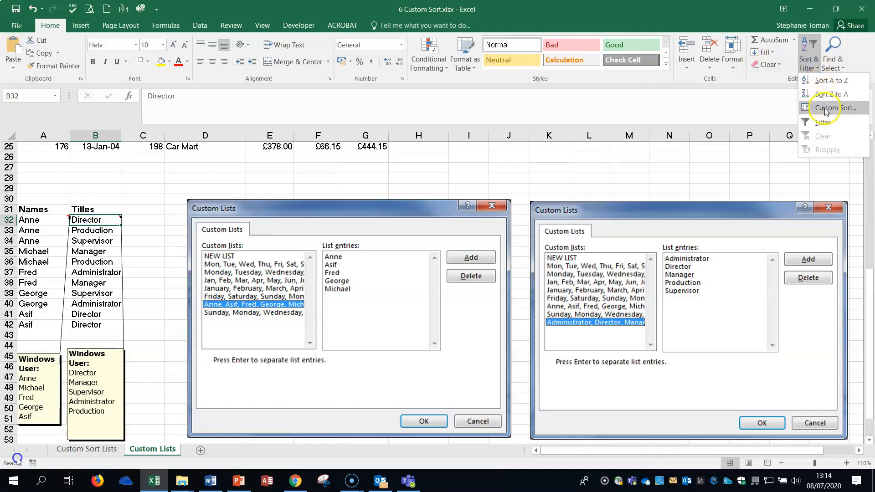
left_click(825, 109)
left_click(485, 126)
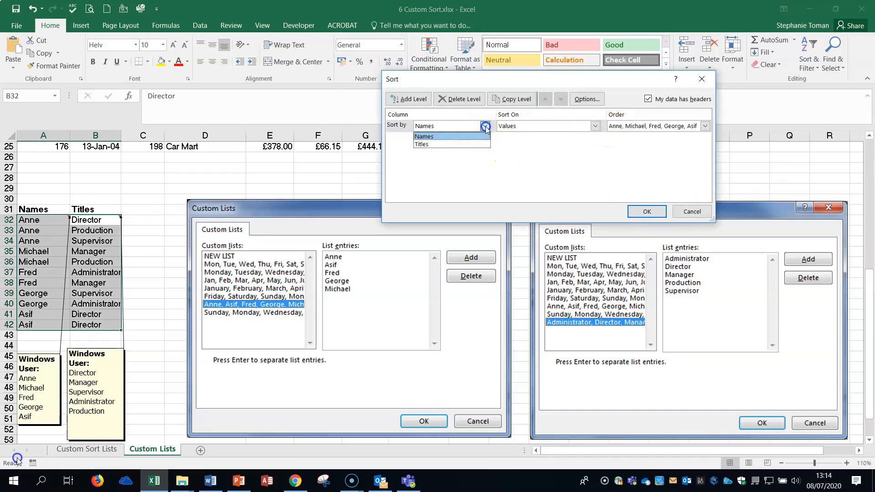
left_click(465, 145)
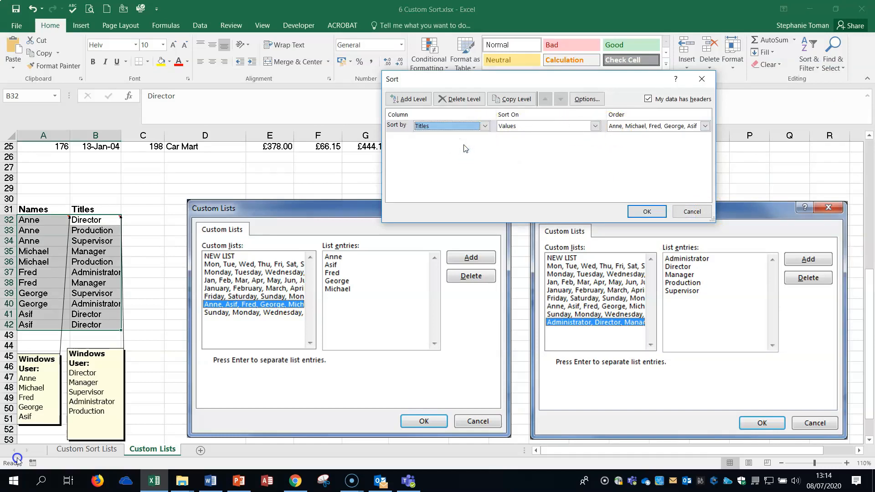